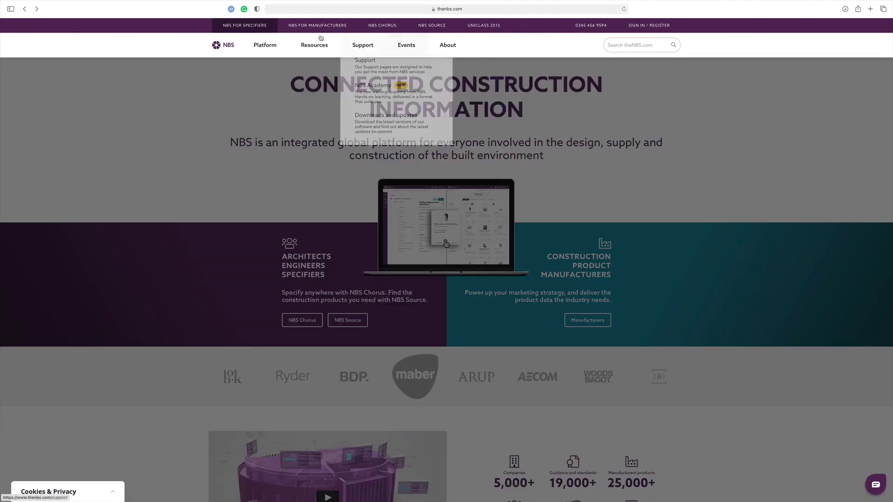
- Open the NBS Plug-ins page and view the ArchiCAD, Vectorworks, then Autodesk Revit plug-in details
mouse_move(269, 45)
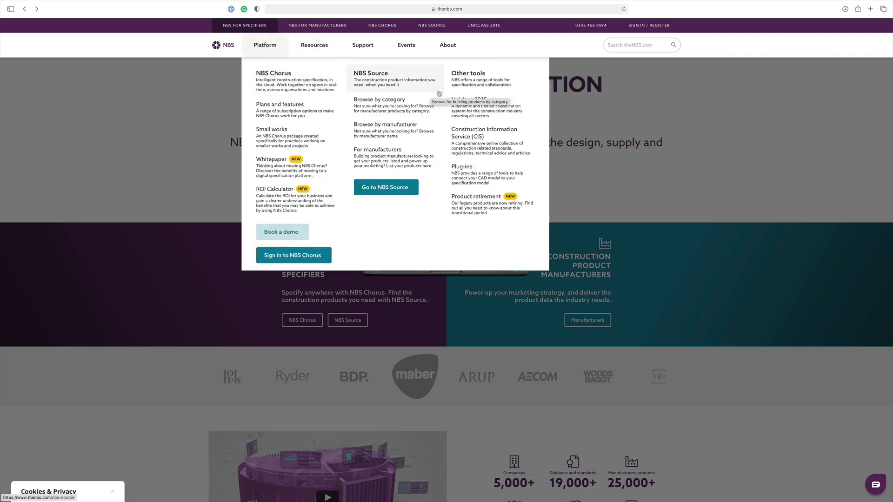
click(477, 177)
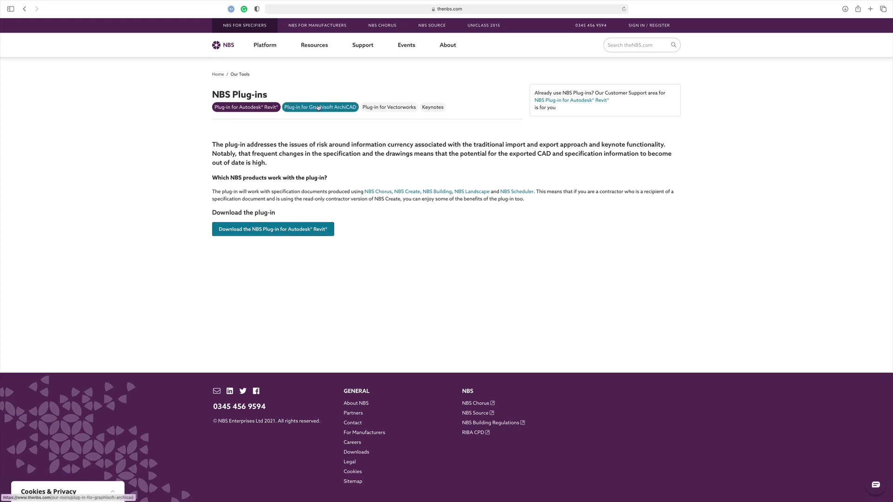
click(319, 108)
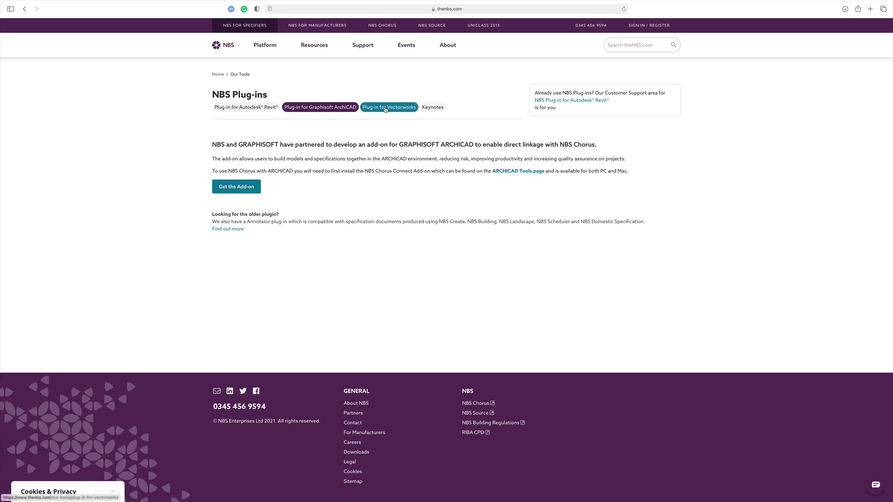
click(386, 108)
click(256, 108)
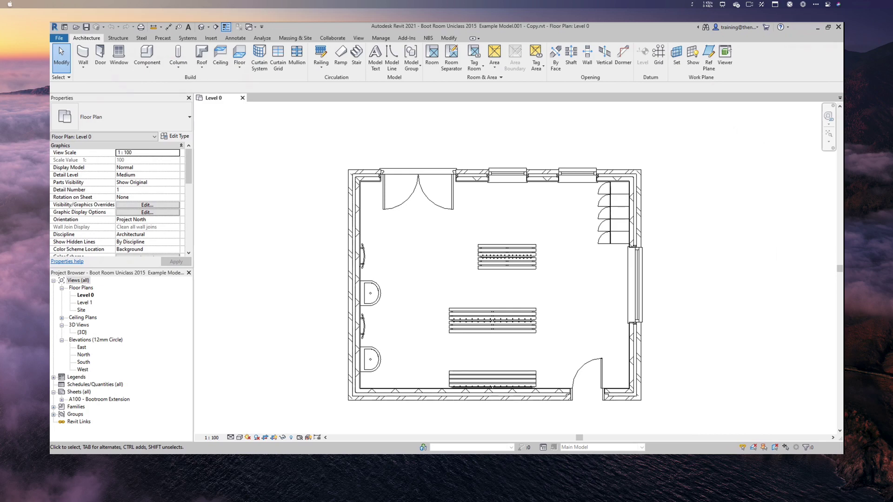
- Show the NBS ribbon tab with its National BIM Library, specification and support tools
click(429, 39)
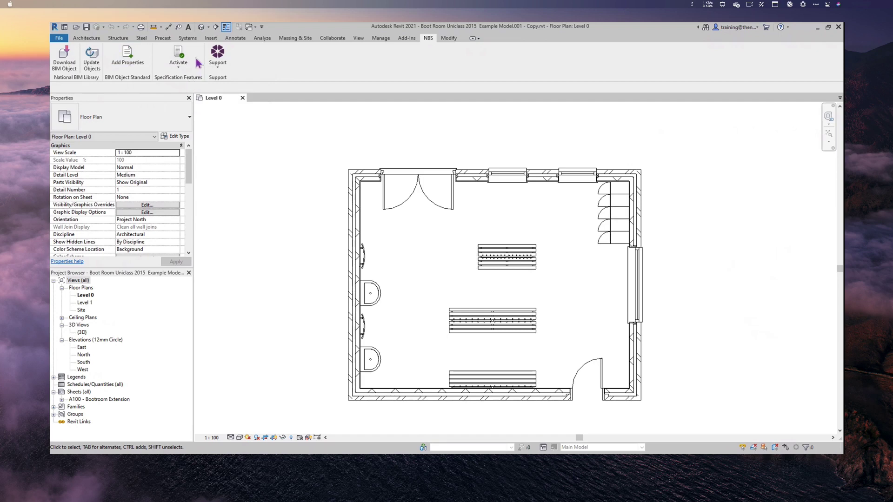
- Activate the NBS plug-in for NBS Chorus, then hide the NBS Chorus panel
click(178, 60)
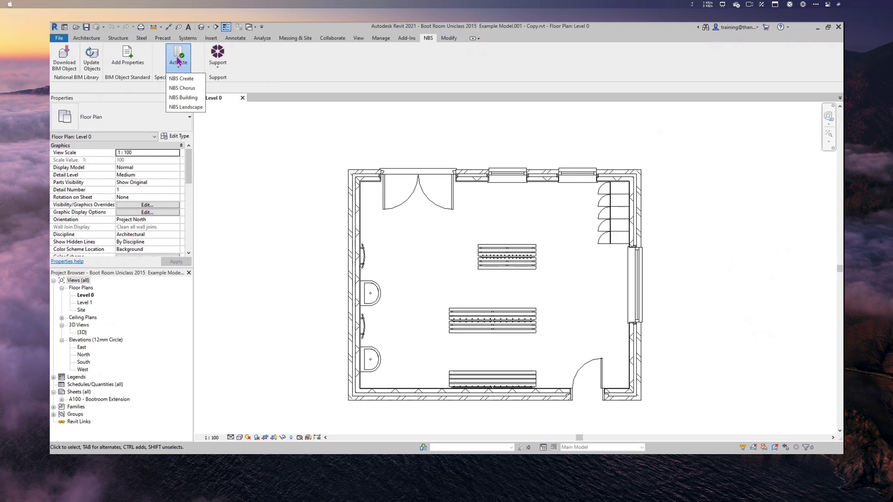
click(190, 91)
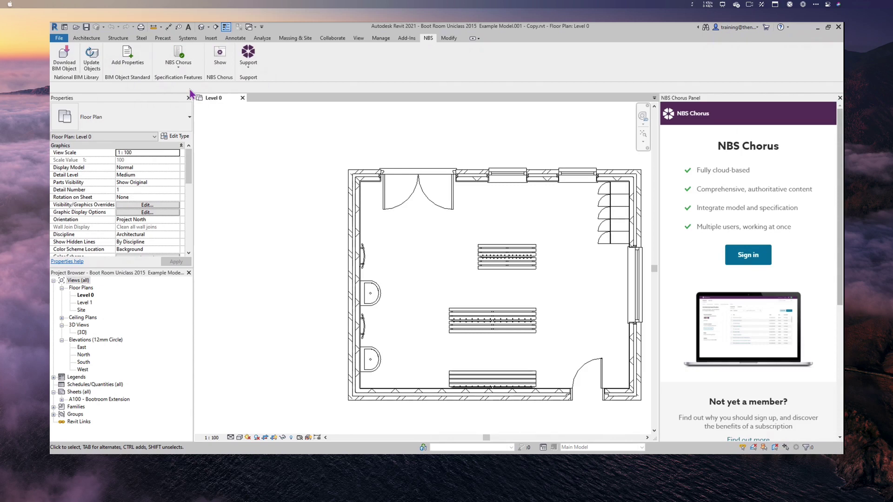
click(220, 57)
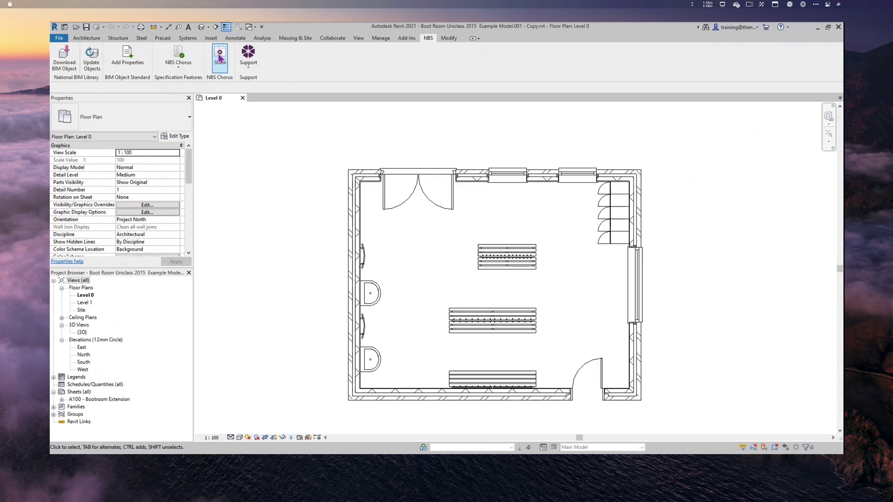
- Reopen the NBS Chorus panel and check the plug-in's About information showing version 3.8
click(220, 57)
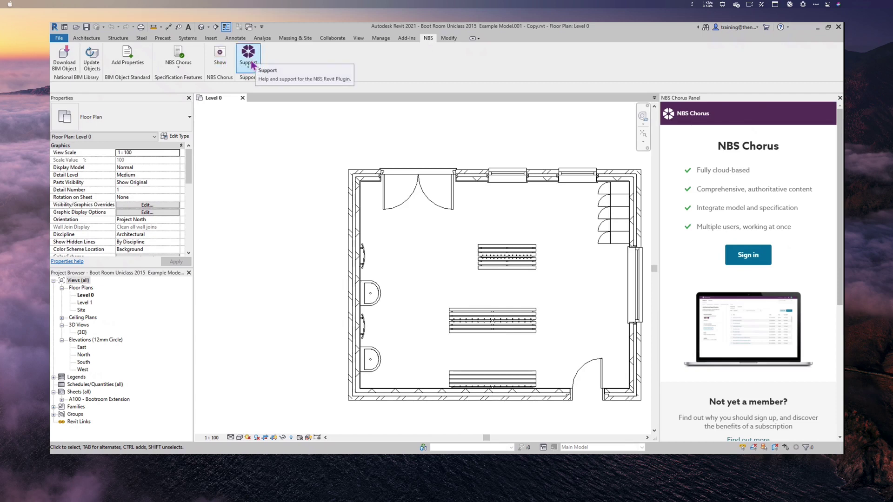
click(249, 62)
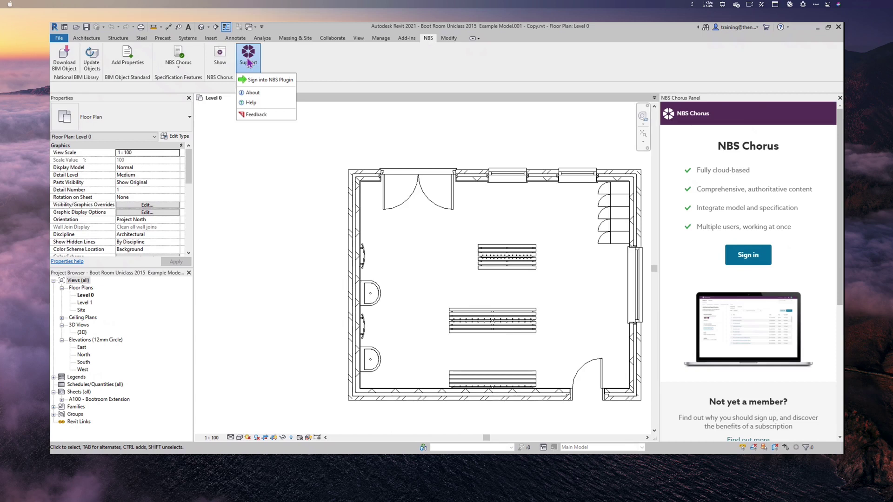
click(253, 93)
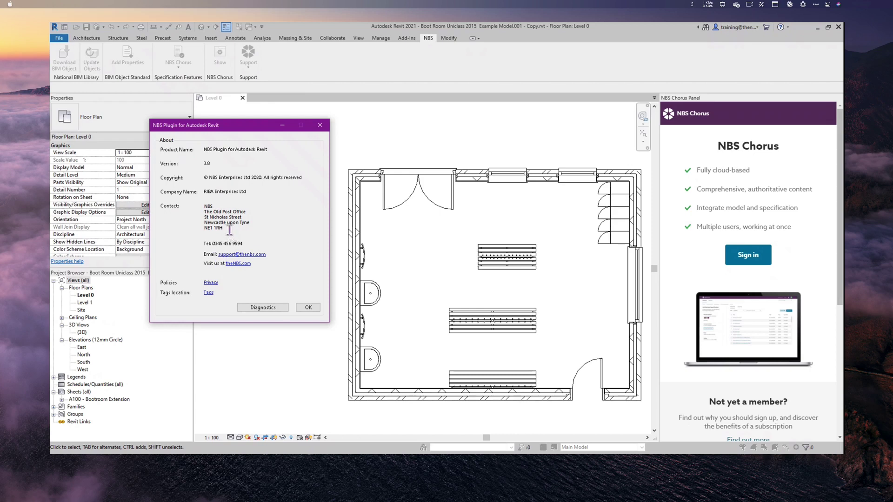
click(309, 307)
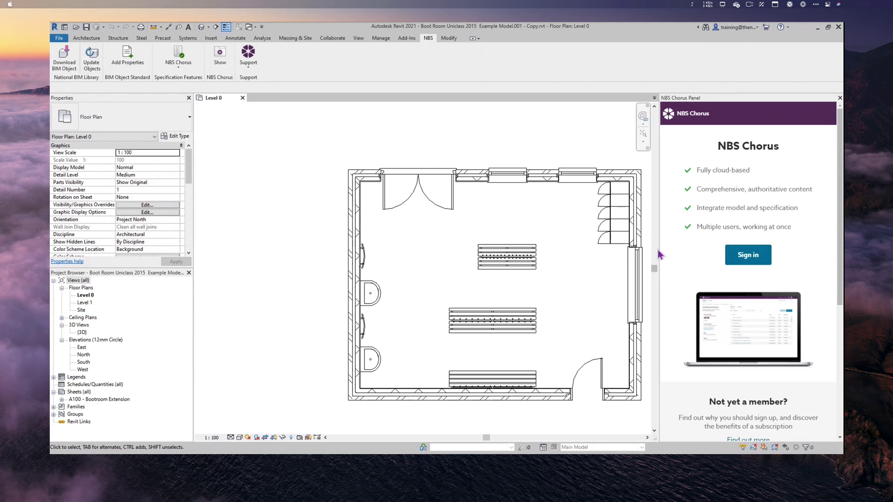
- Adjust the NBS Chorus panel width and sign in with the NBS ID email and password
drag(634, 246, 473, 249)
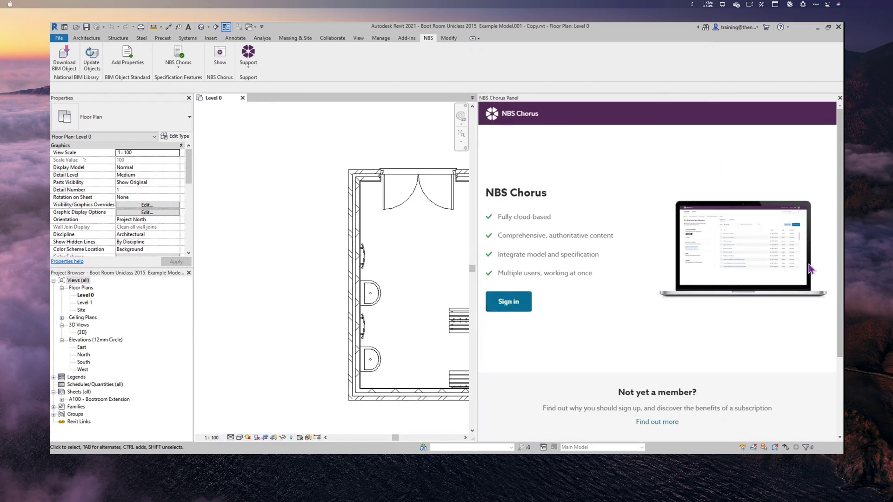
drag(477, 227, 625, 257)
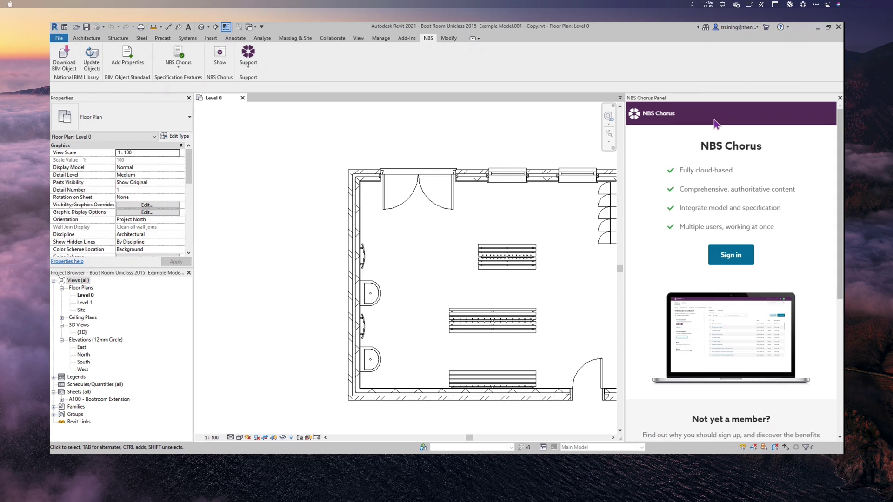
click(733, 261)
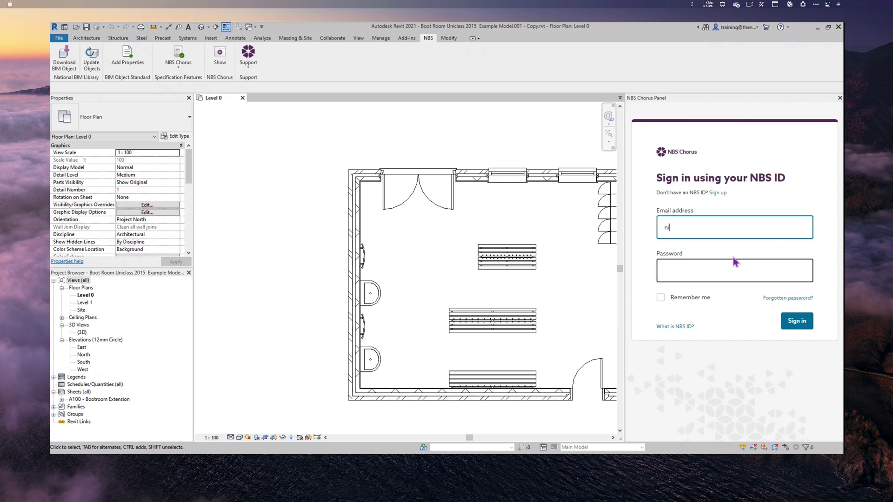
key(Tab)
text(•••)
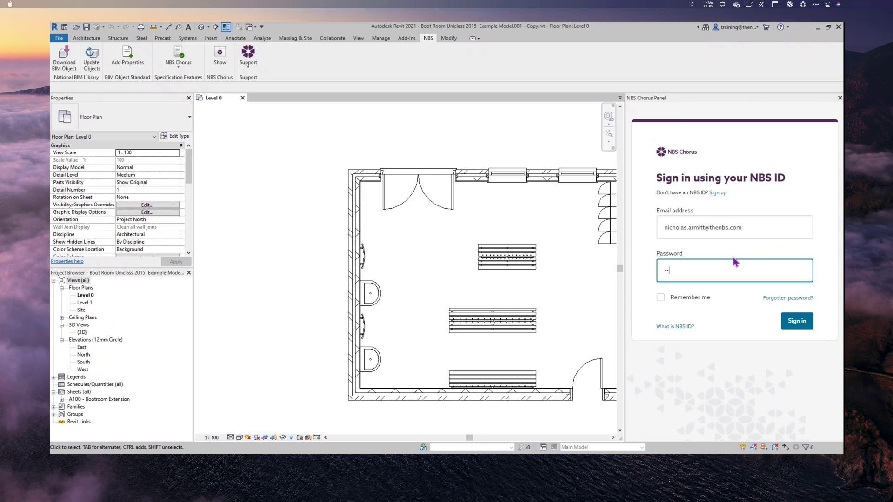
text(•••••••)
click(796, 324)
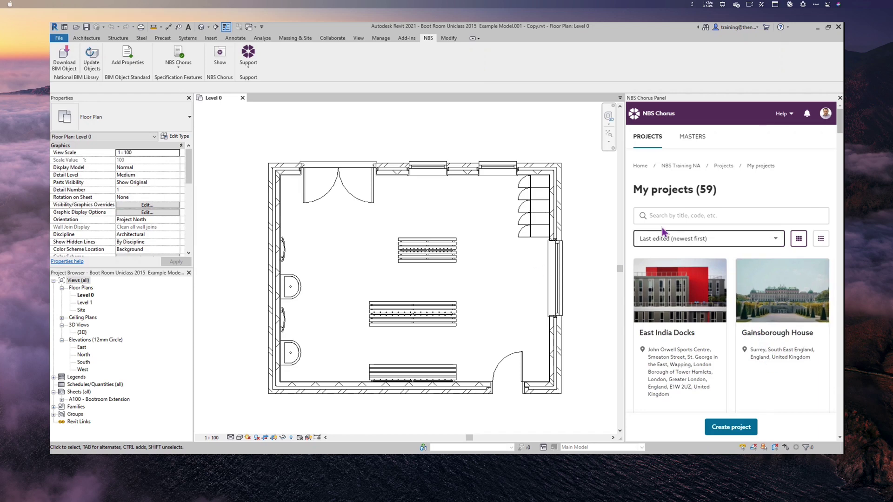
- Open the Gainsborough House project and the options menu for Boot room (Uniclass 2015)
click(785, 309)
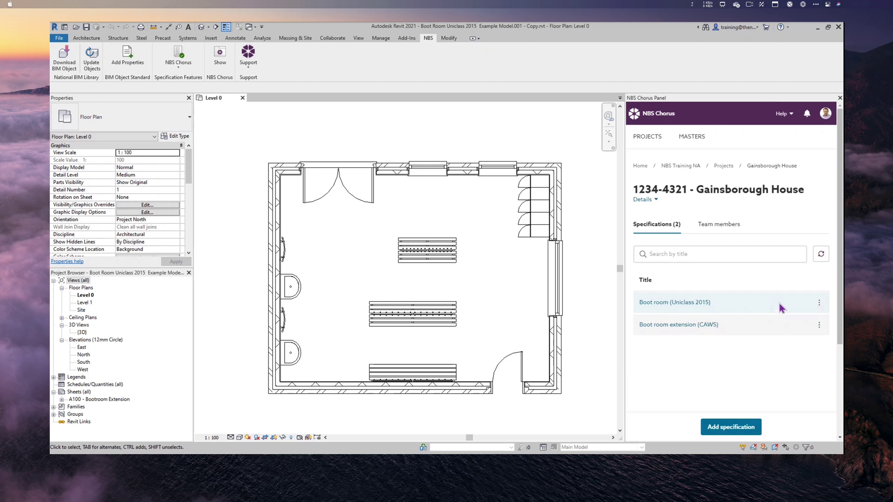
click(820, 304)
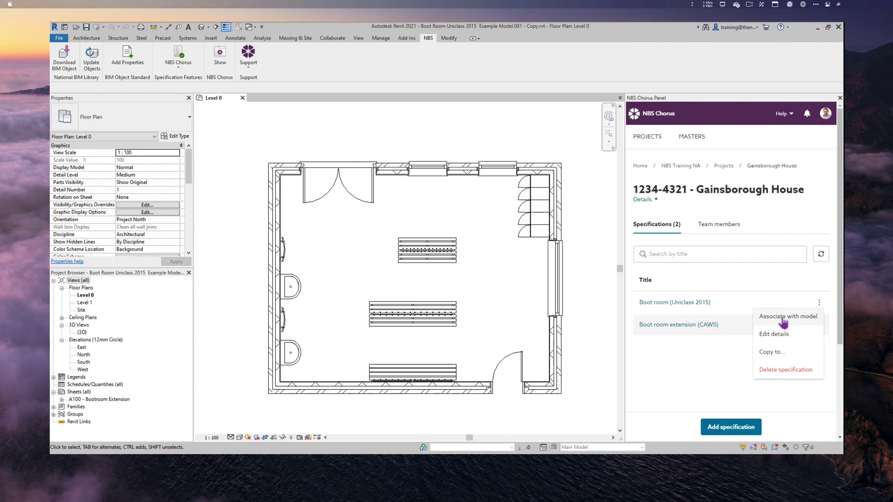
- Link the open Boot Room model to the Boot room (Uniclass 2015) specification with Associate now
click(783, 318)
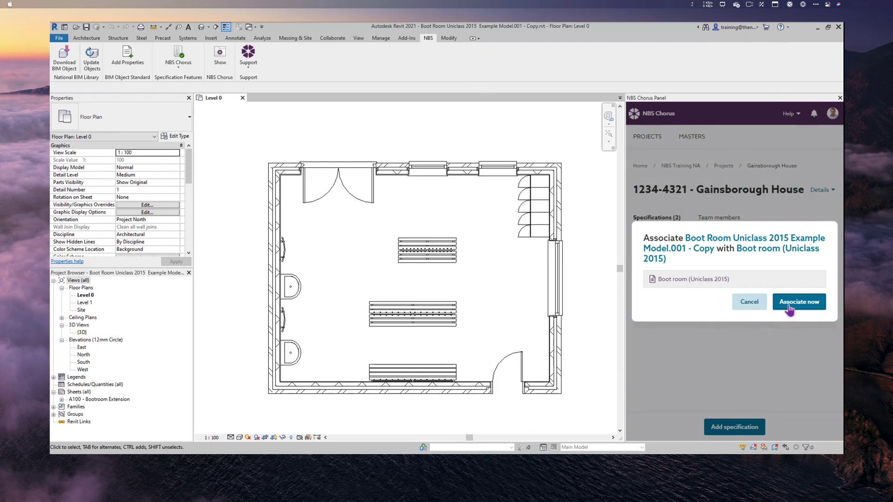
click(789, 308)
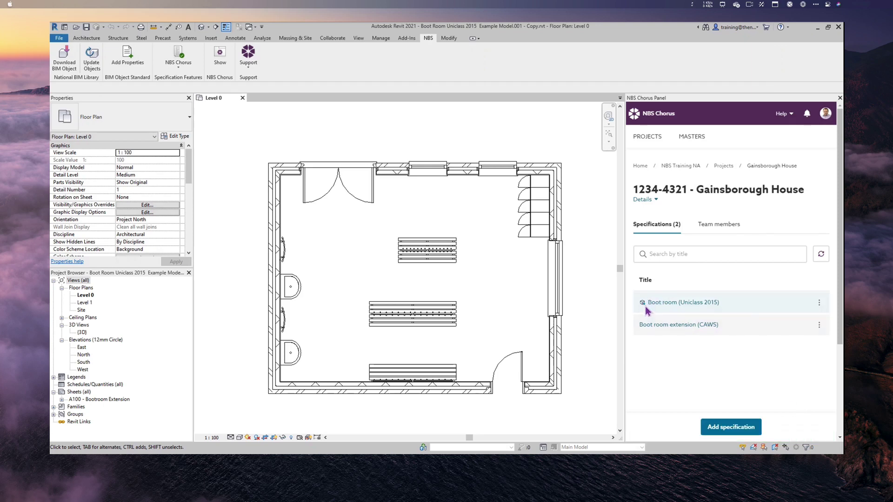
mouse_move(645, 305)
- Open the Boot room specification and switch to its Model view of unassociated categories
click(670, 303)
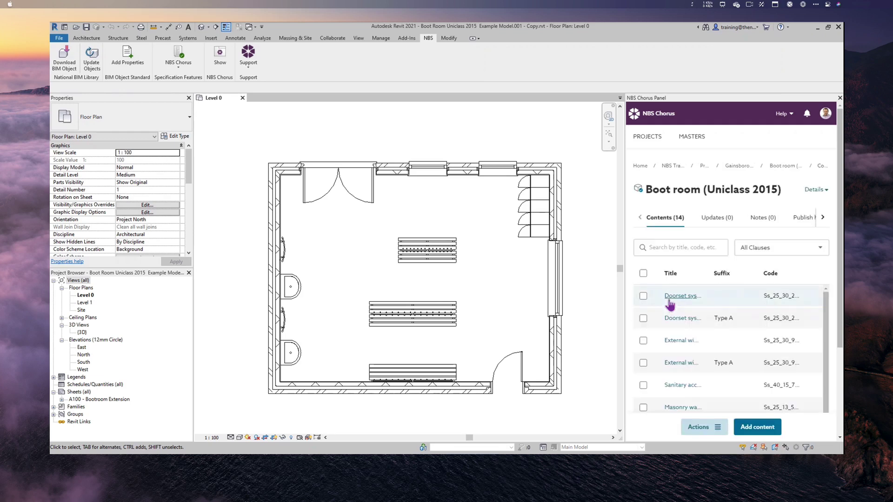
click(755, 429)
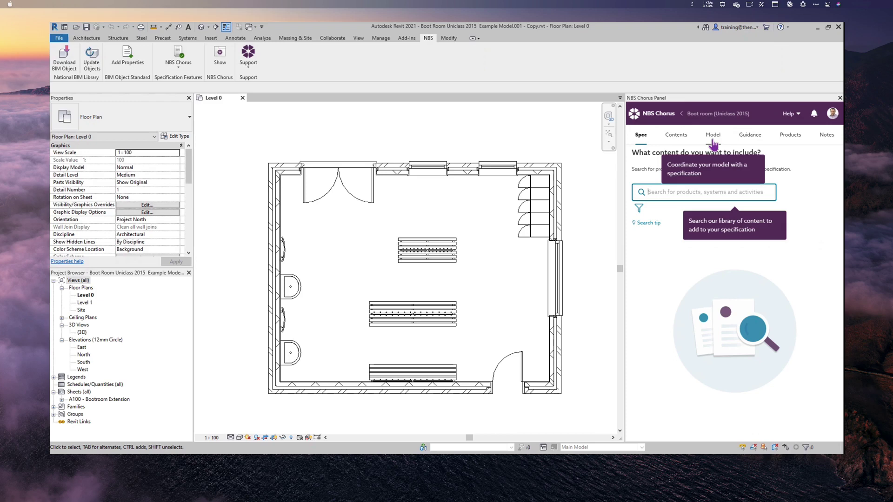
click(712, 141)
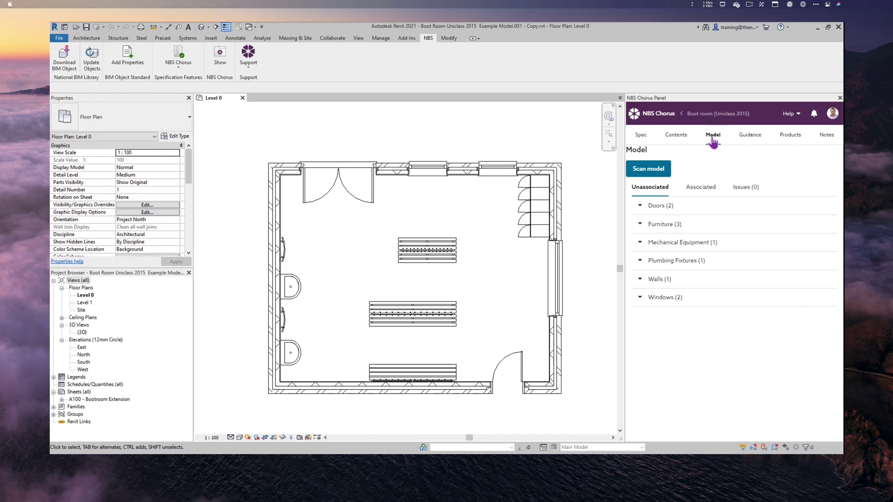
- Expand the unassociated Doors (2) and select Doors_ExtDbl_Flush 1810x2110mm in the floor plan
click(659, 208)
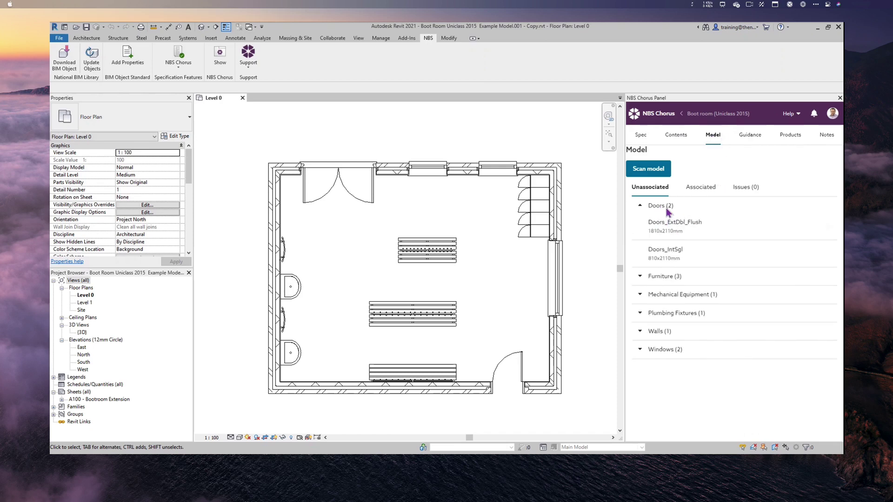
mouse_move(678, 228)
mouse_move(678, 256)
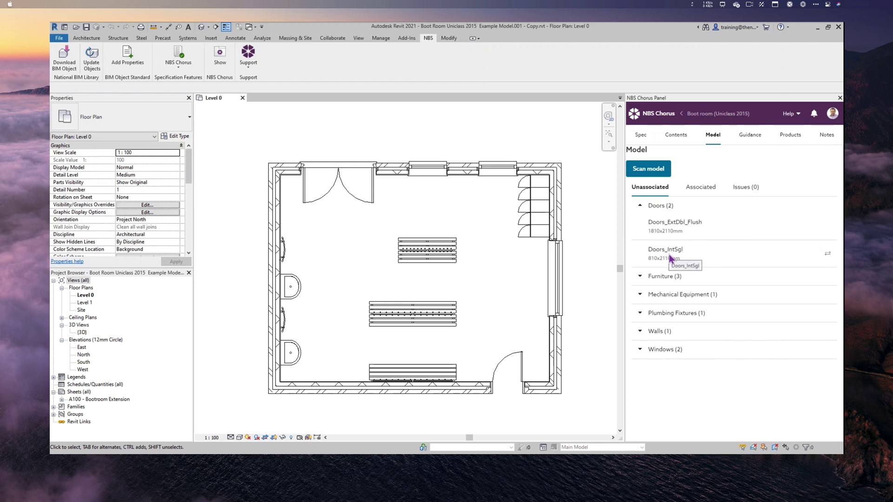
mouse_move(695, 240)
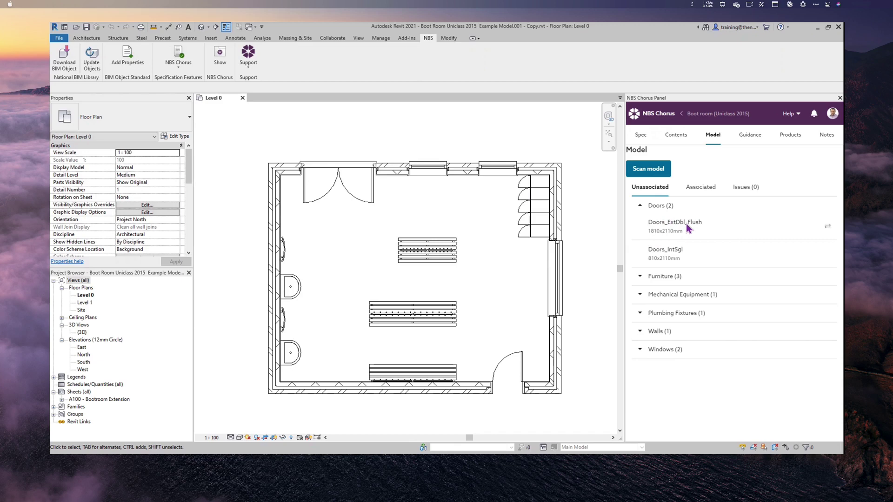
click(827, 228)
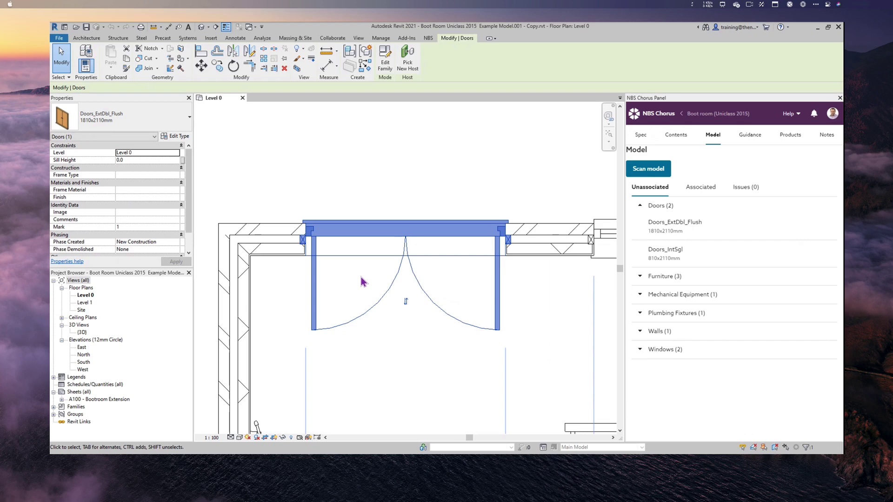
click(179, 136)
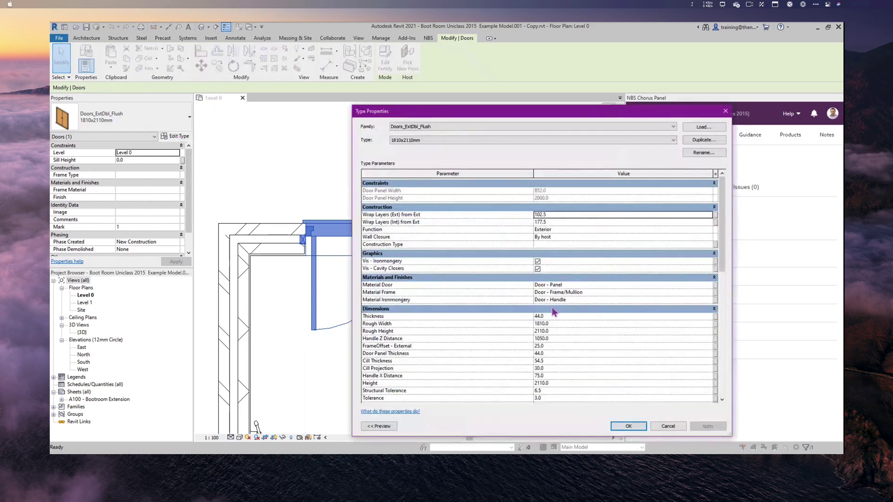
scroll(550, 304, down, 4)
scroll(553, 309, down, 8)
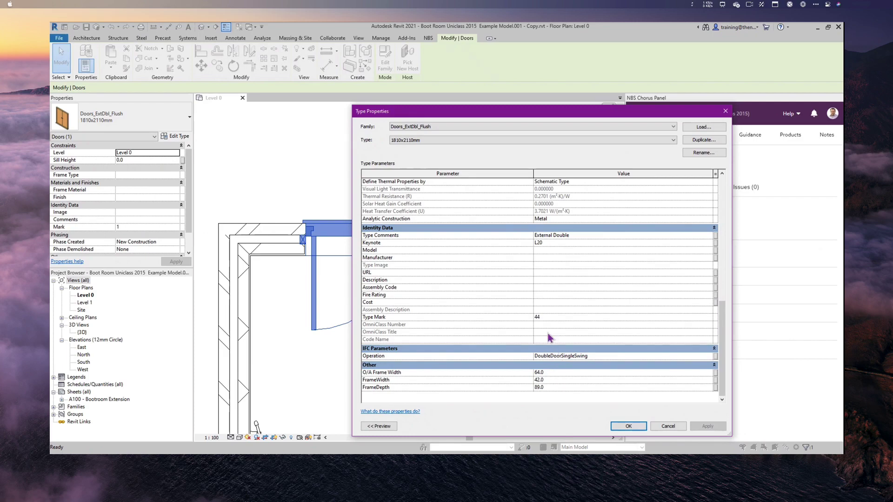
scroll(547, 335, up, 5)
scroll(547, 334, up, 3)
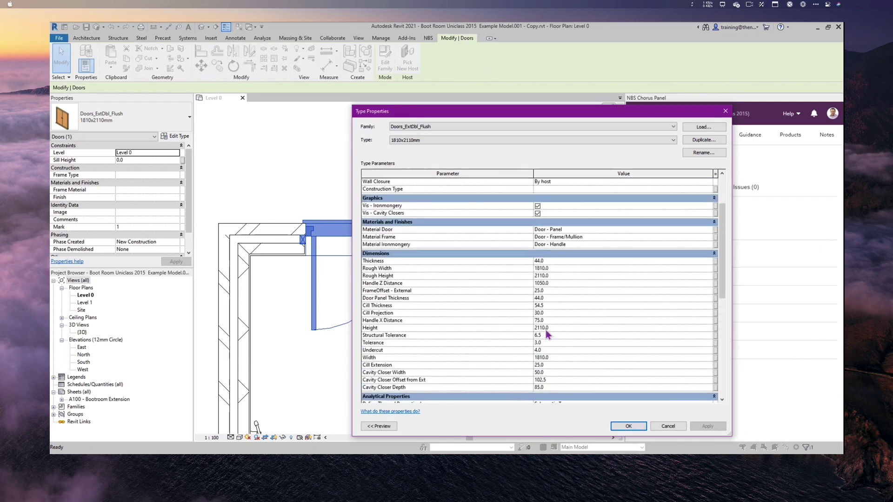
click(671, 427)
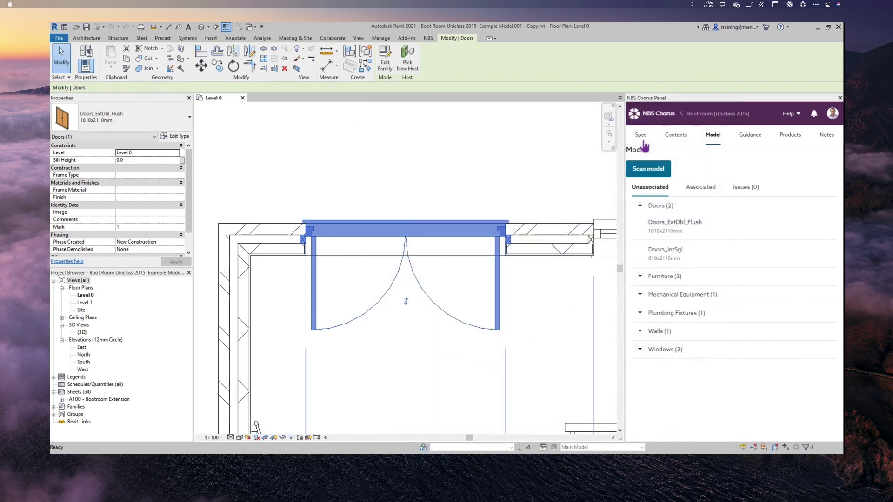
- Search the contents for 'DOO' and associate the Doorset systems Ss_25_30_20_25 clause with the model
click(675, 136)
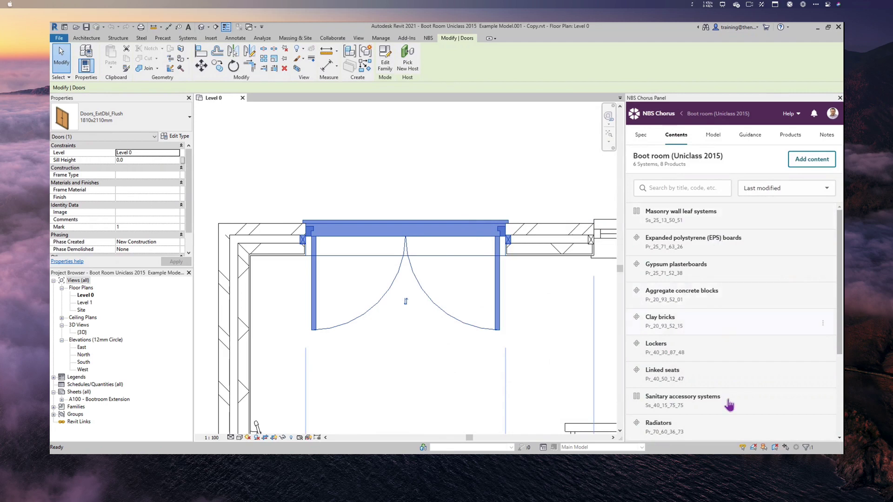
click(674, 187)
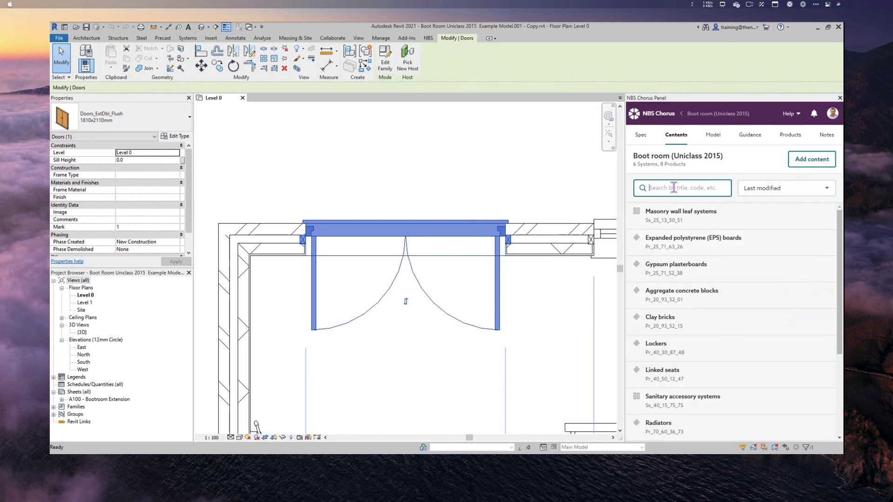
text(DOO)
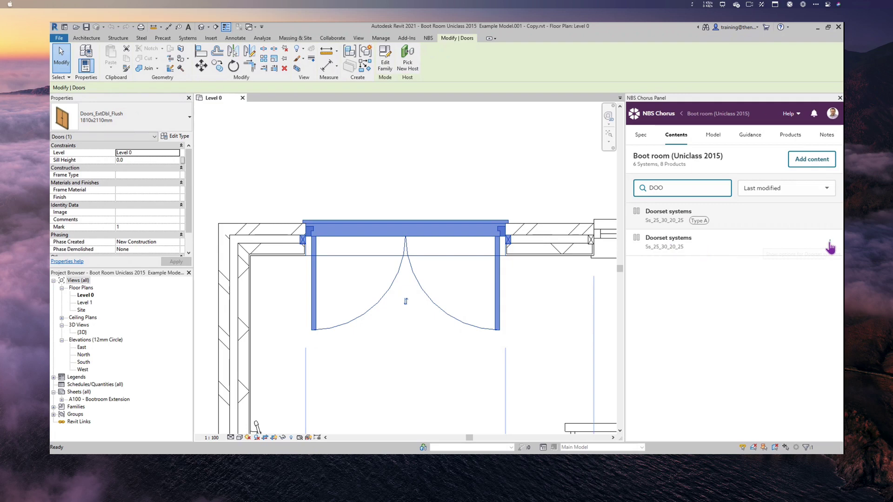
click(830, 244)
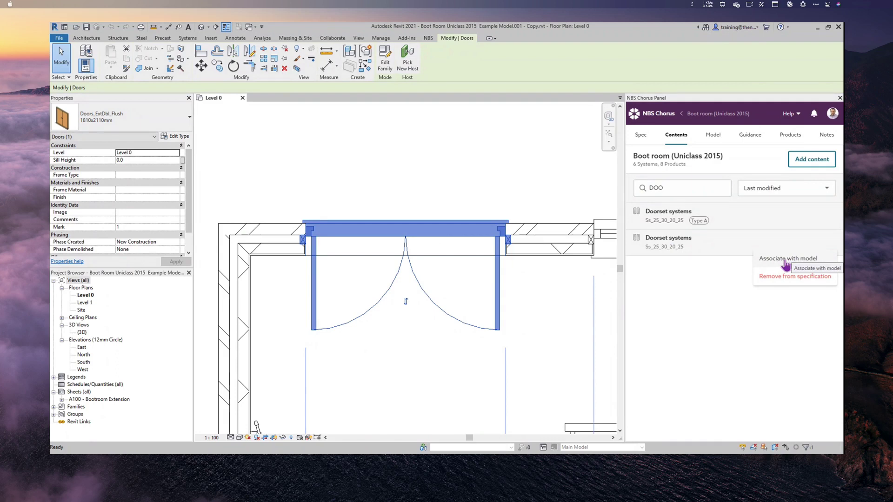
click(785, 261)
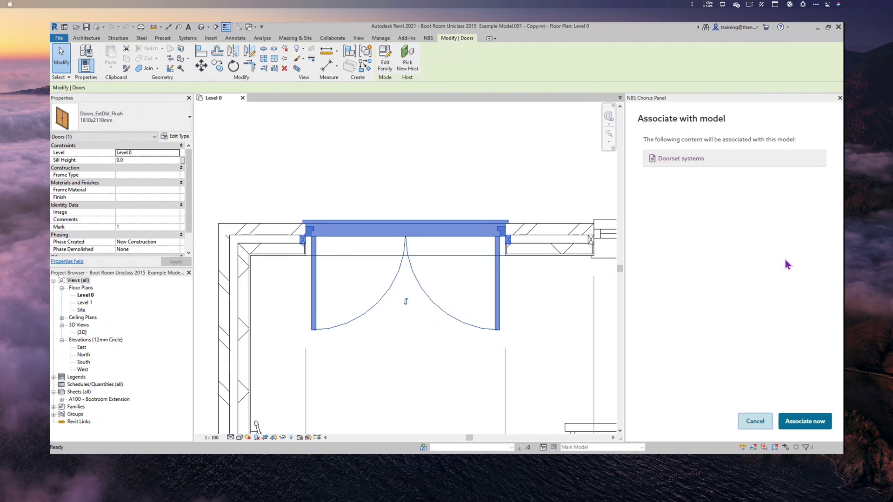
click(807, 422)
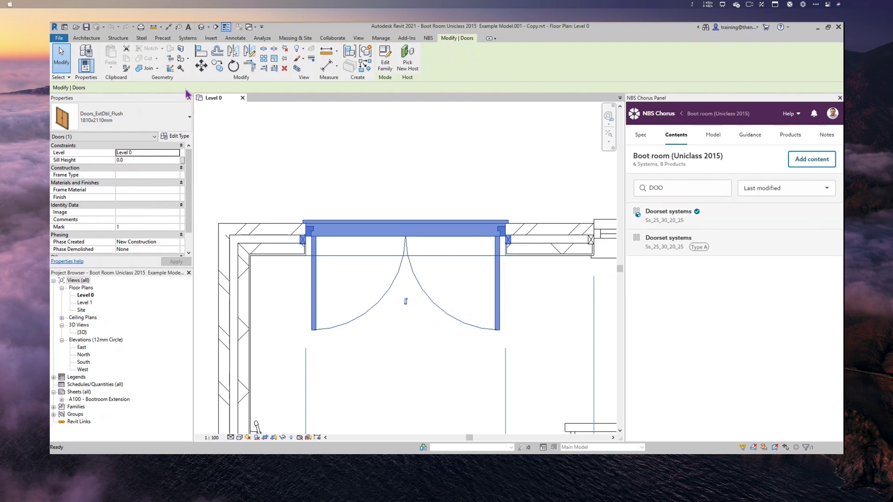
- Check that the Doors_ExtDbl_Flush type shows Uniclass code Ss_25_30_20_25, Doorset systems and NBS Chorus IDs
click(176, 137)
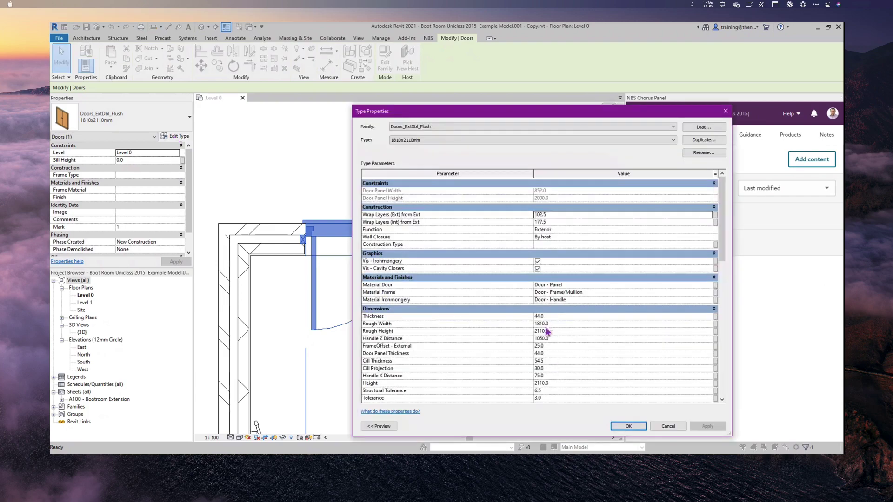
scroll(546, 329, down, 8)
scroll(547, 329, down, 6)
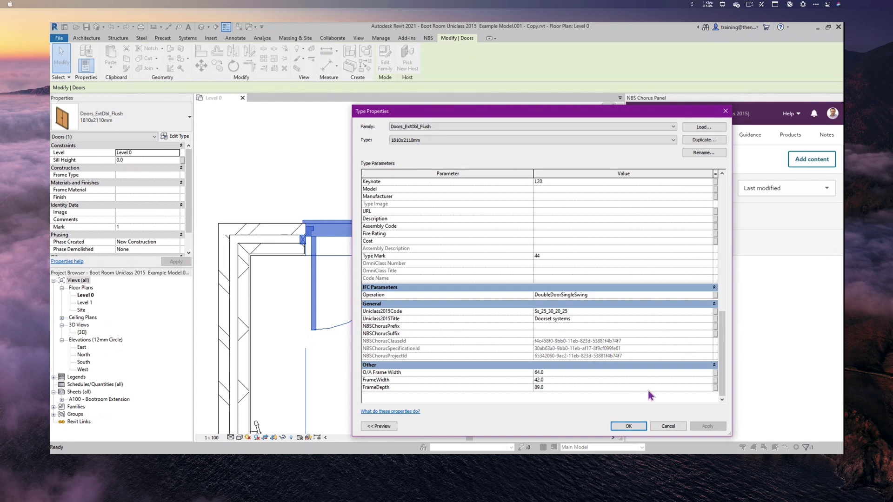
click(636, 428)
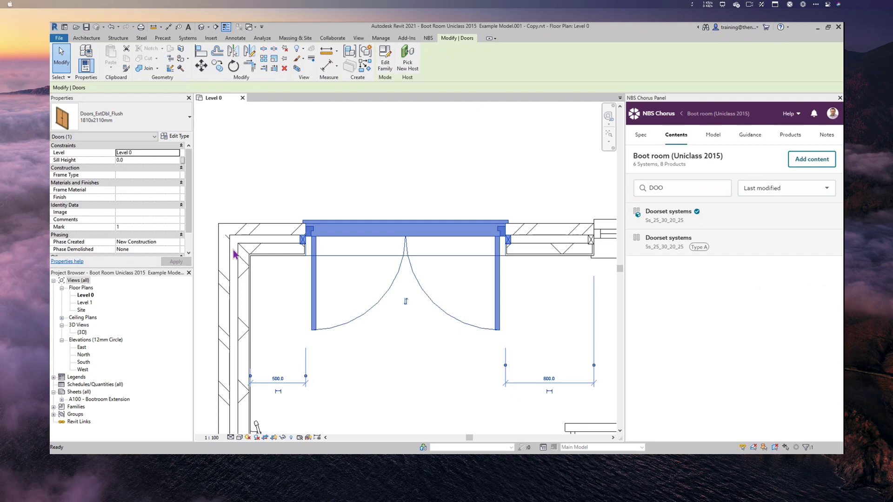
- Recheck the double door's General type parameters and close without changes
click(179, 138)
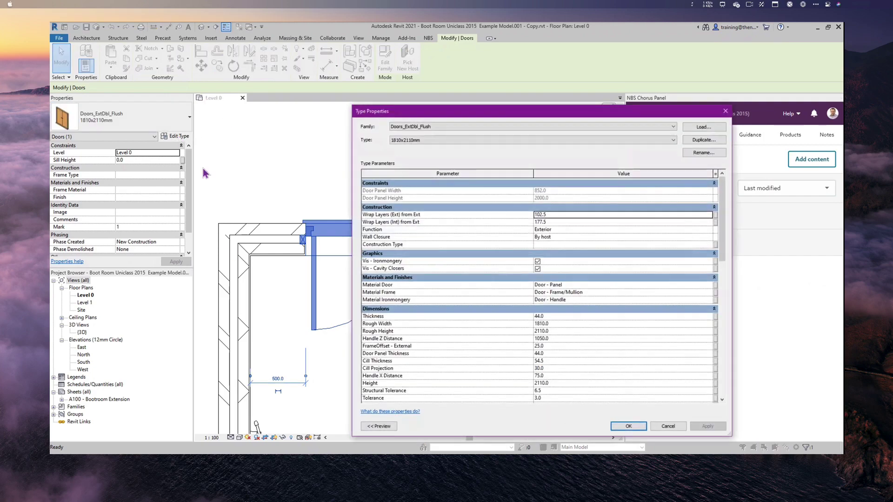
scroll(618, 359, down, 10)
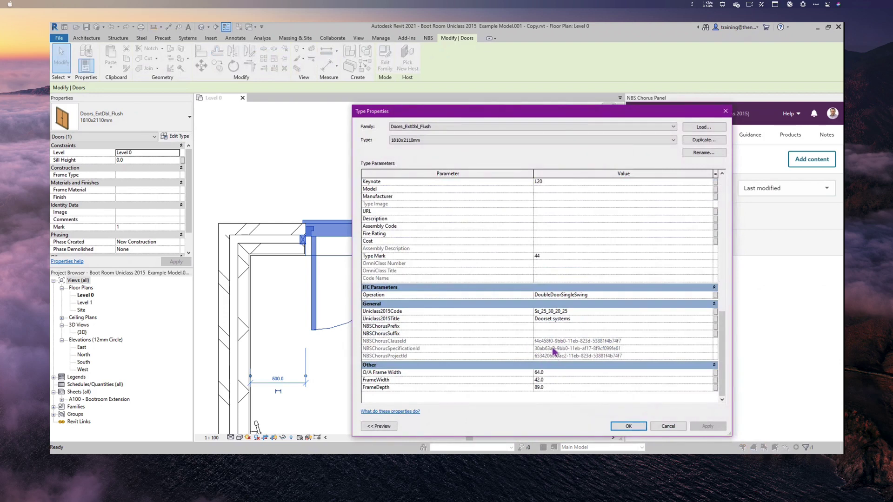
click(669, 426)
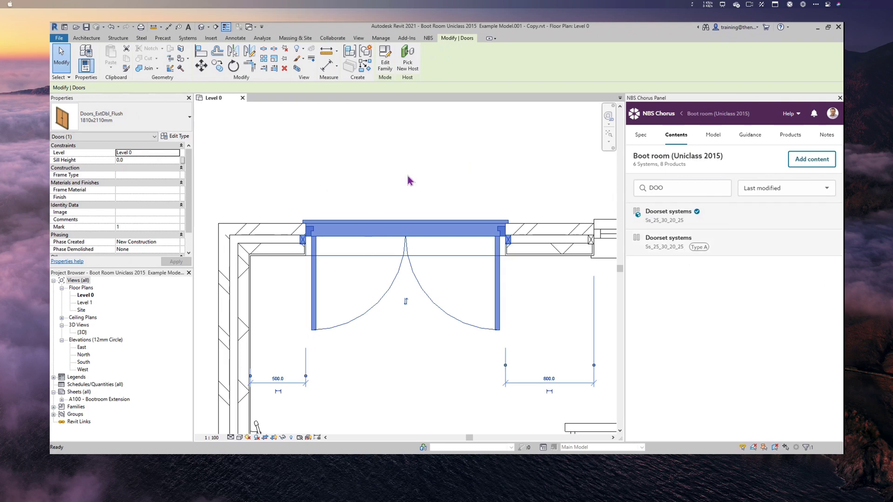
- Zoom out and pan to bring the whole boot room plan into view
scroll(510, 324, down, 5)
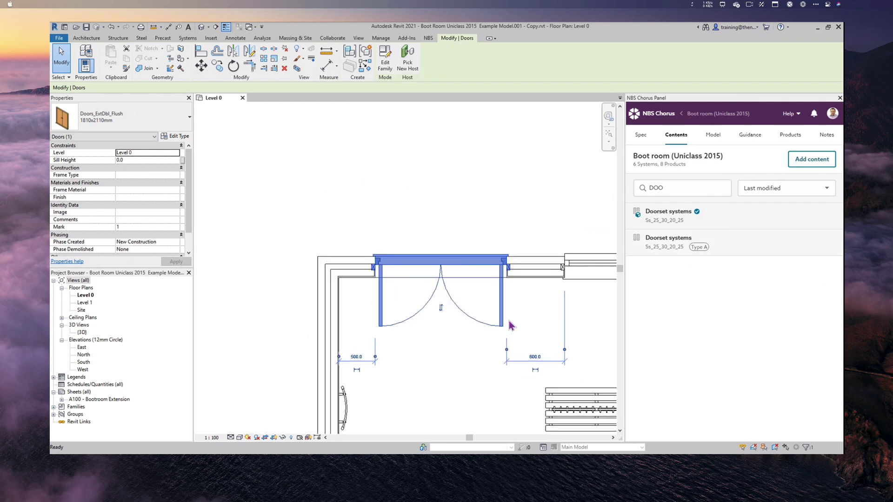
middle_drag(510, 325, 329, 189)
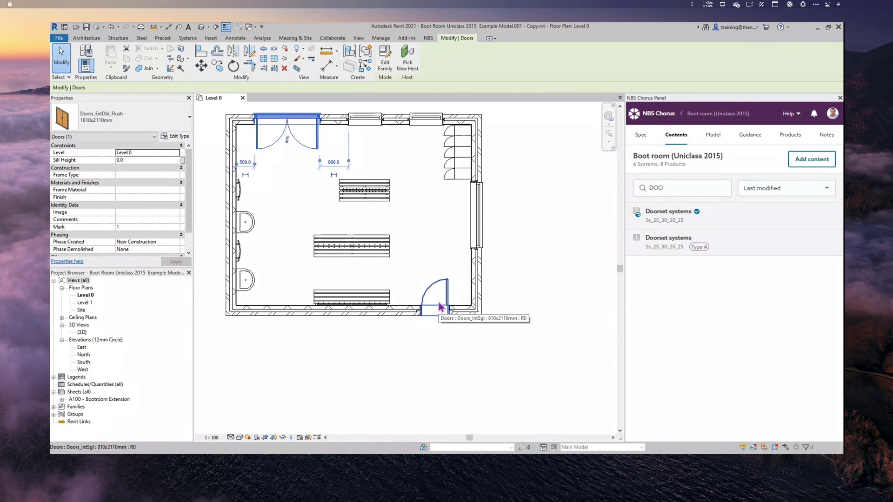
middle_drag(362, 217, 419, 261)
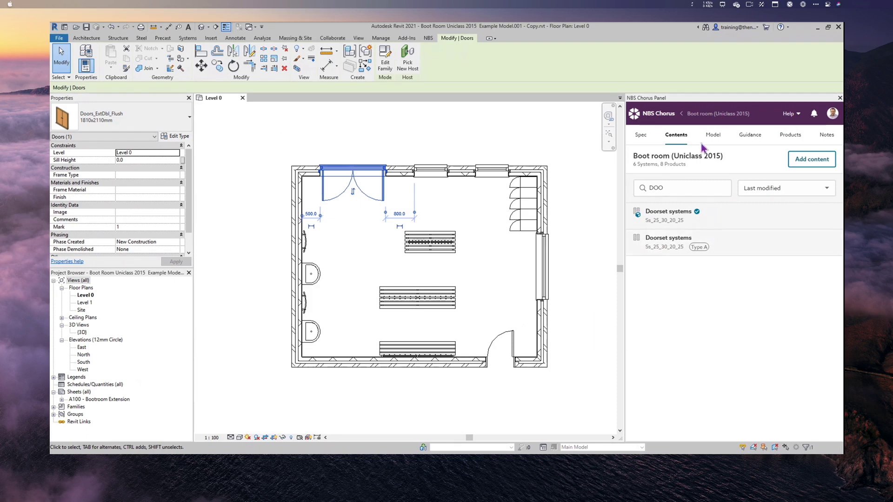
- Associate the single interior door at the lower right with the Doorset systems Type A clause
click(505, 361)
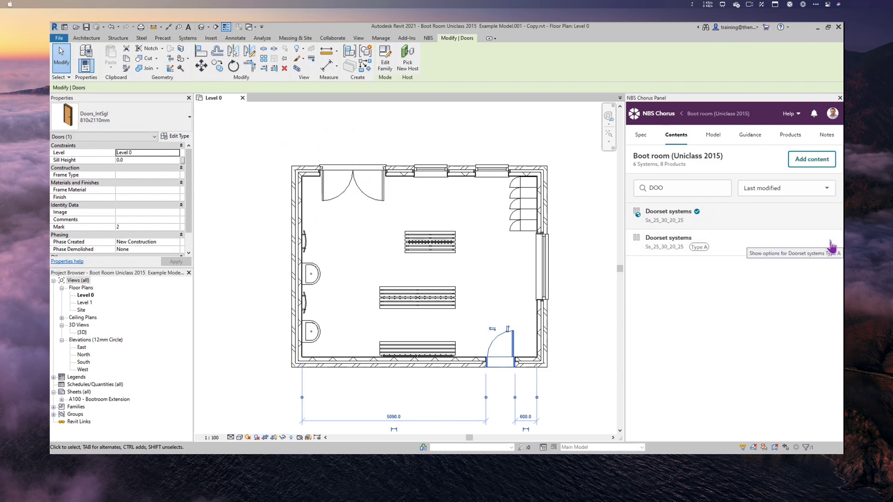
click(832, 246)
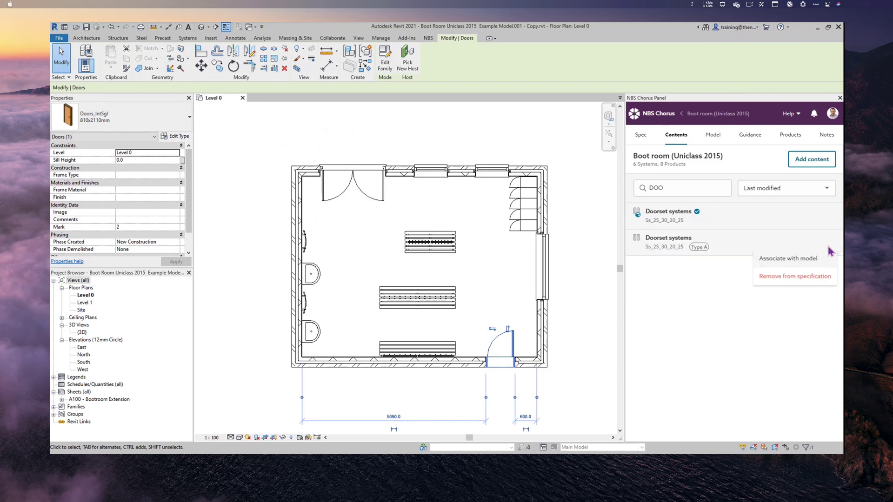
click(804, 261)
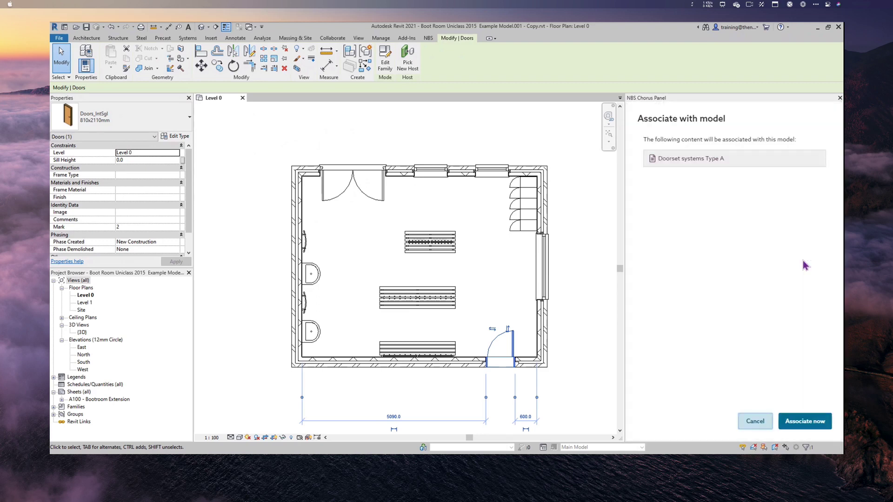
click(799, 422)
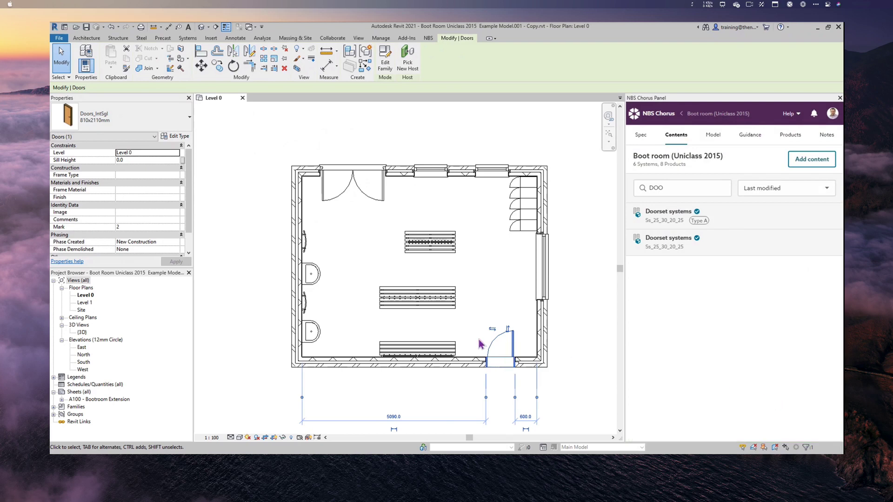
click(178, 136)
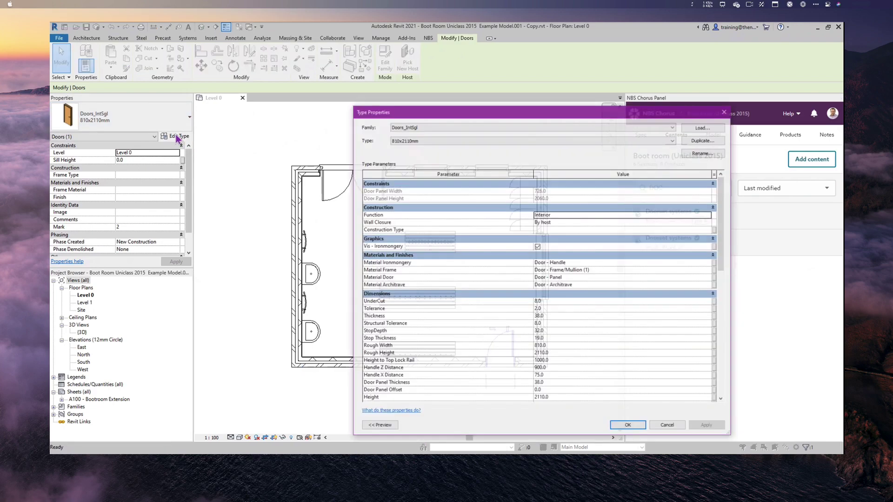
- Verify Doors_IntSgl 810x2110mm shows Ss_25_30_20_25, Doorset systems and suffix Type A
scroll(554, 368, down, 10)
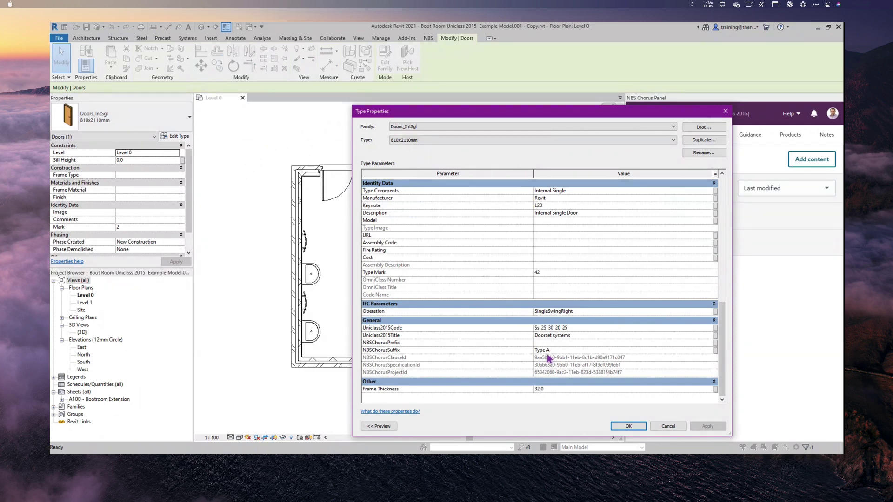
click(628, 427)
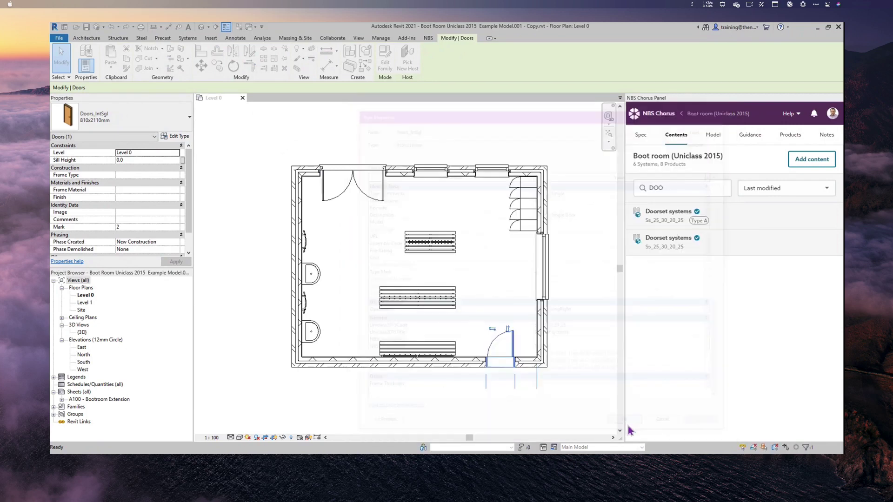
- Clear the 'DOO' search from the Chorus content list
click(678, 187)
text(DOO)
drag(678, 186, 635, 188)
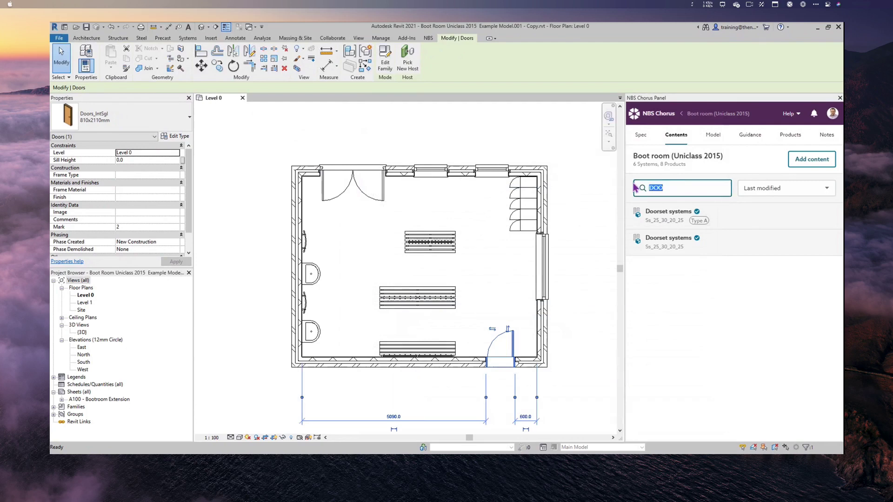
key(BackSpace)
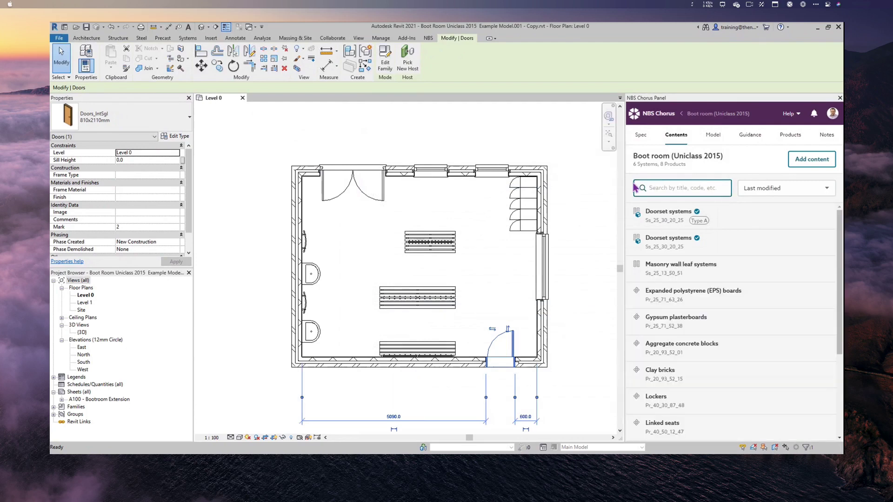
- Review Doors (2) in the Model tab's Associated list, then show the Unassociated list
click(713, 135)
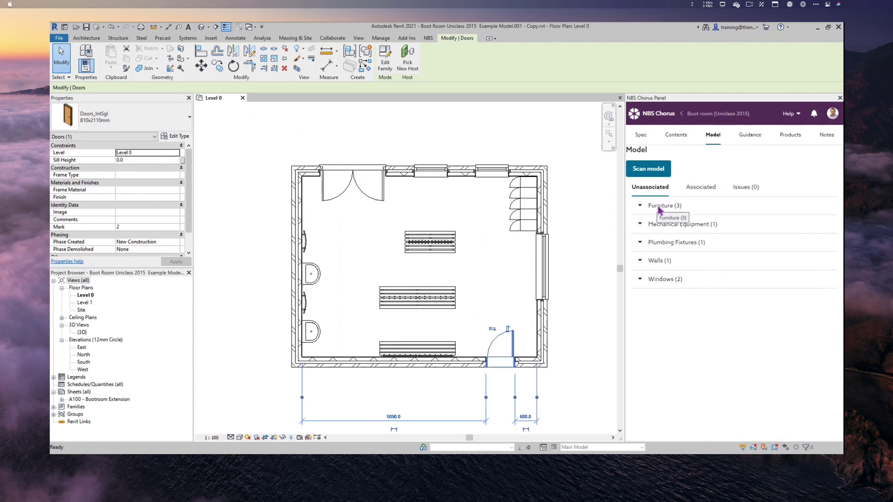
click(701, 187)
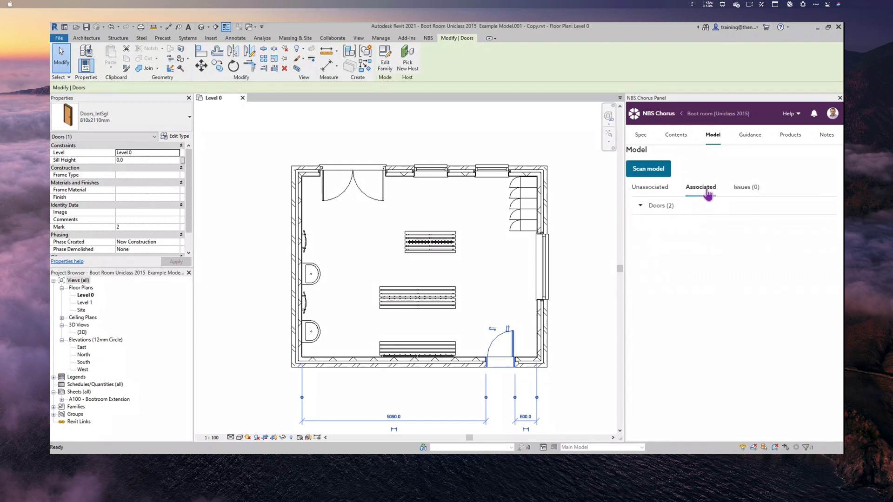
click(635, 206)
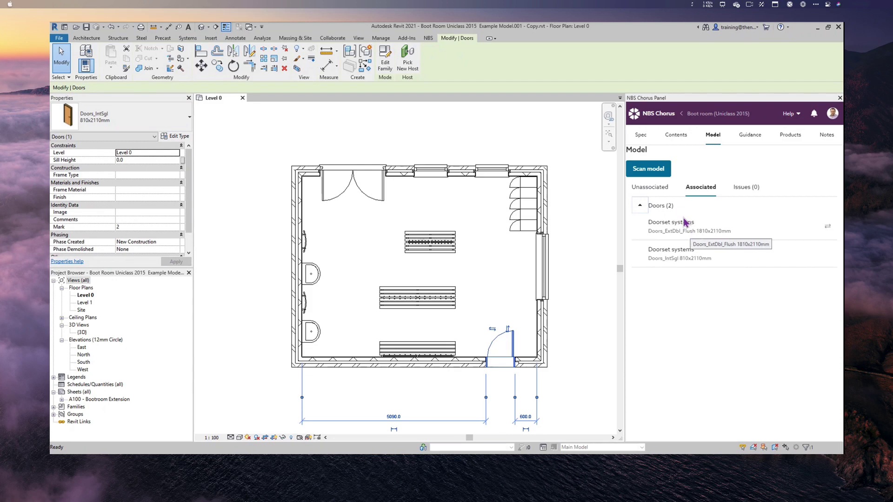
click(660, 187)
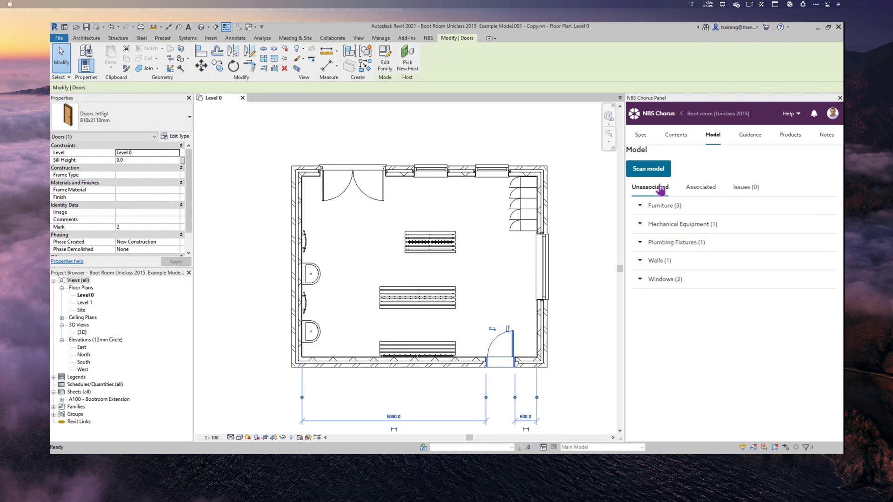
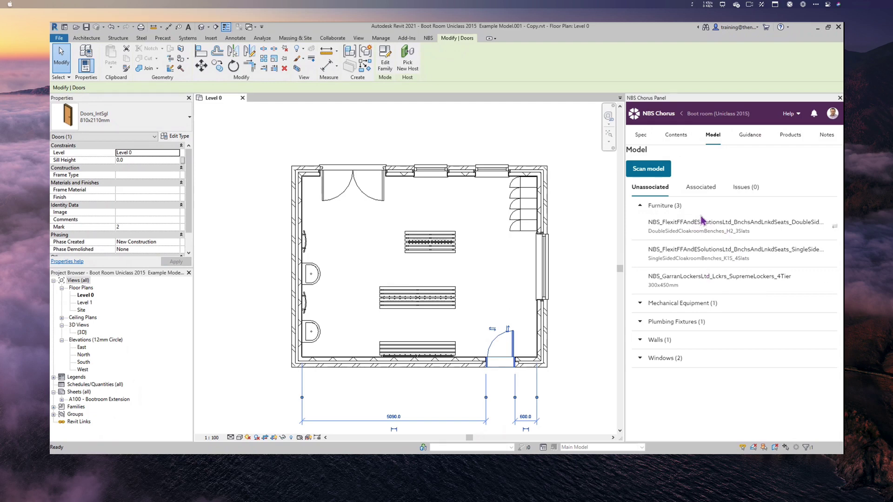
- Select and zoom to the unassociated double-sided benches, then show the Boot room specification contents
click(835, 231)
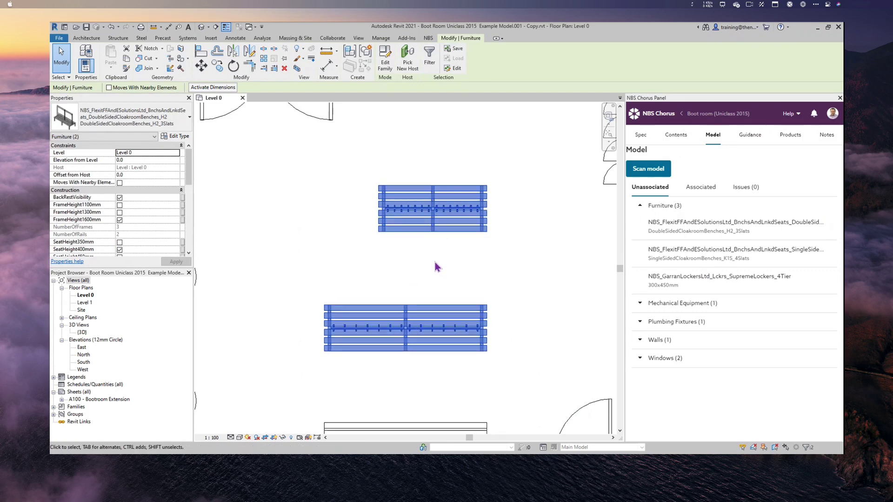
click(676, 137)
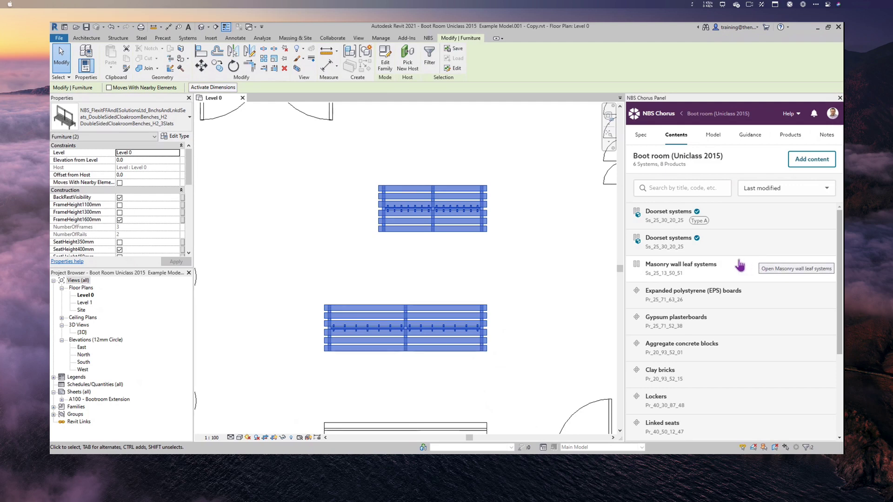
click(182, 140)
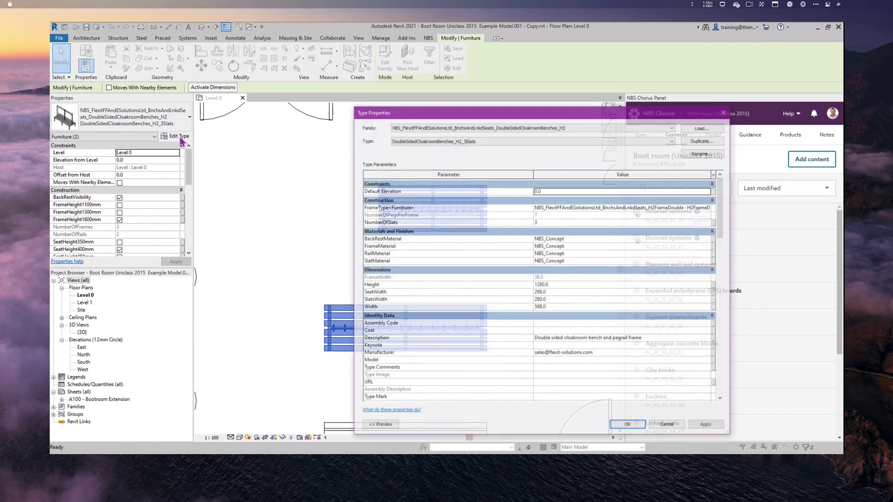
scroll(443, 326, down, 10)
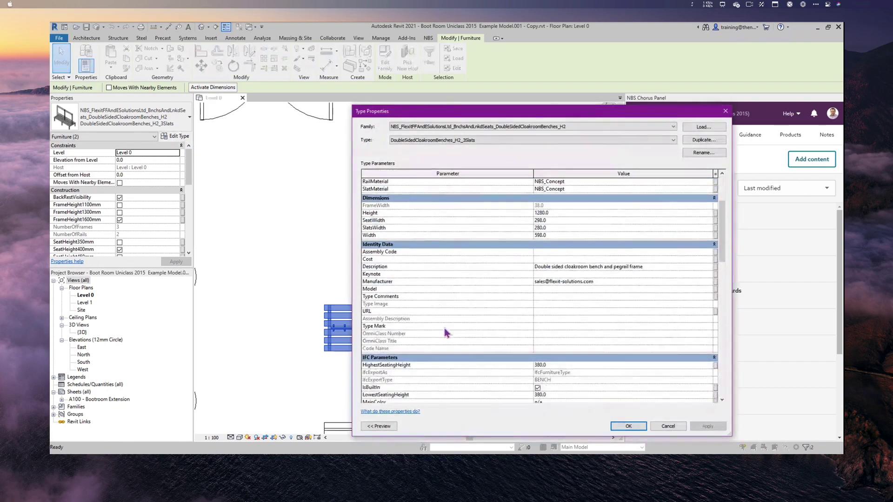
scroll(445, 332, down, 1)
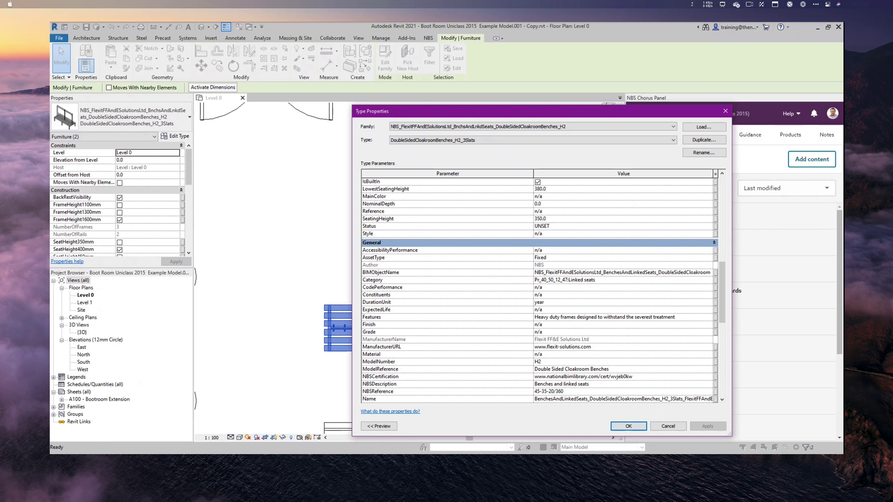
click(673, 427)
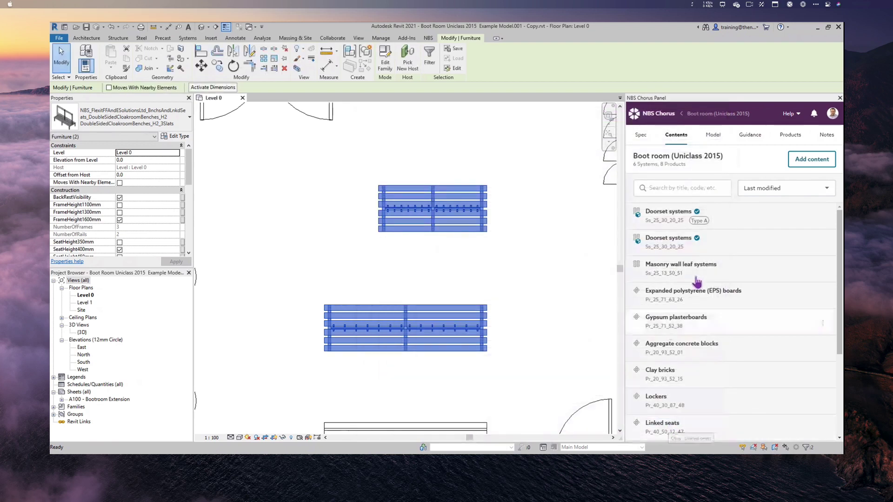
- Associate the Linked seats item (Pr_40_50_12_47) with the model's benches and zoom out the plan
scroll(689, 290, down, 1)
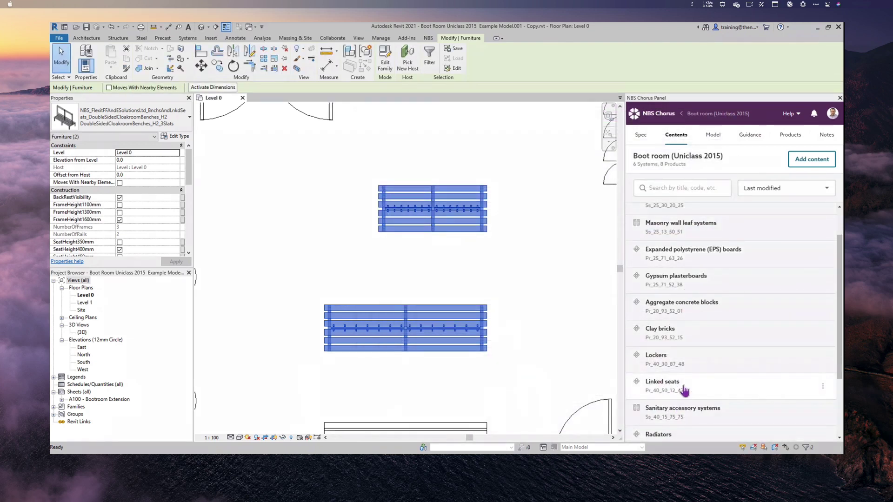
click(823, 386)
click(786, 403)
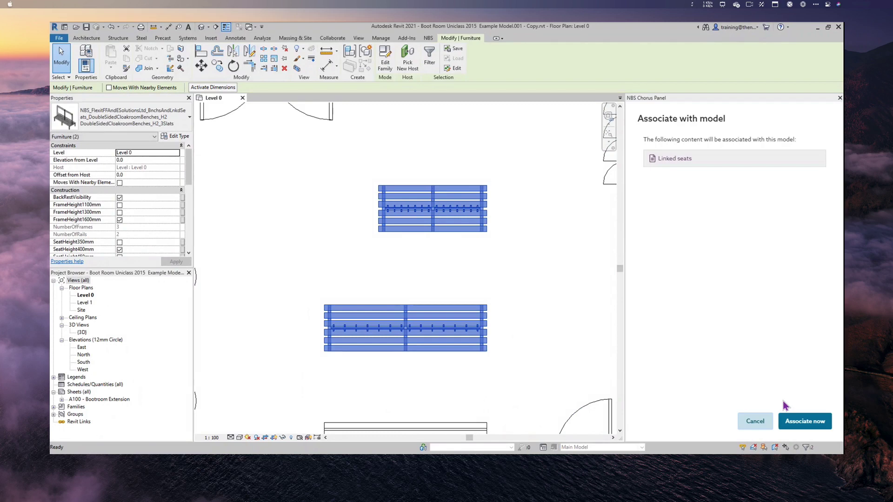
click(786, 420)
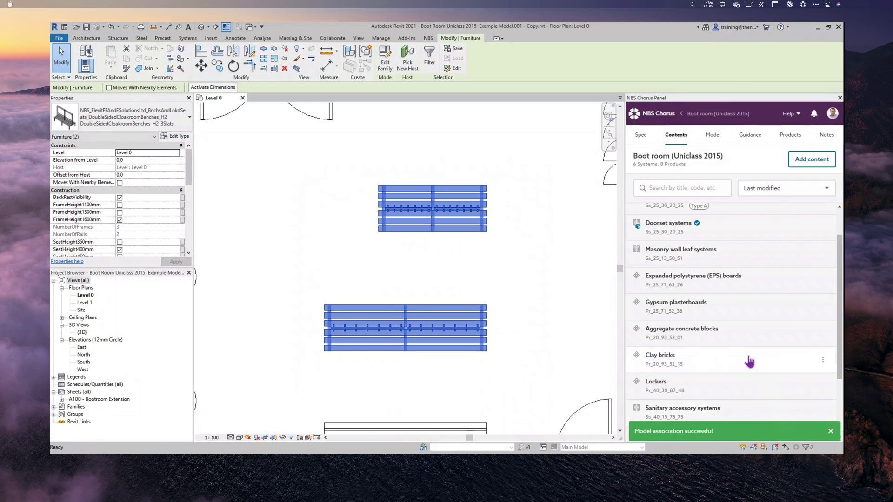
scroll(726, 356, up, 2)
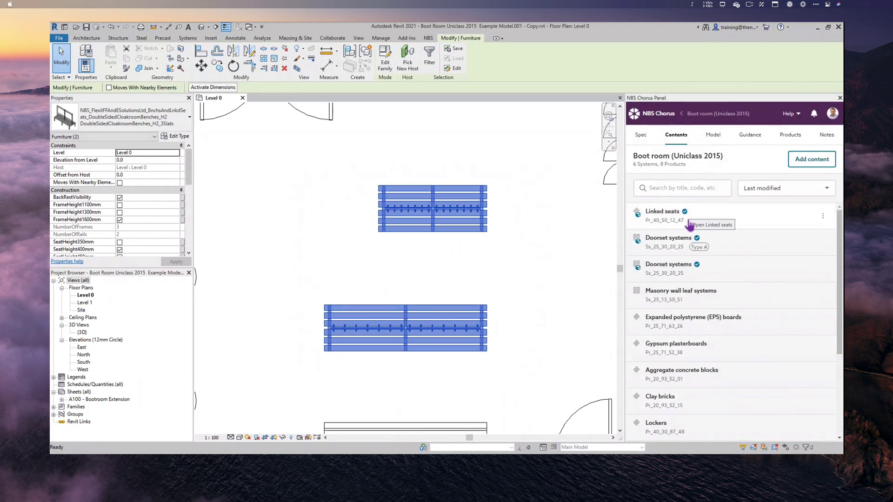
mouse_move(639, 224)
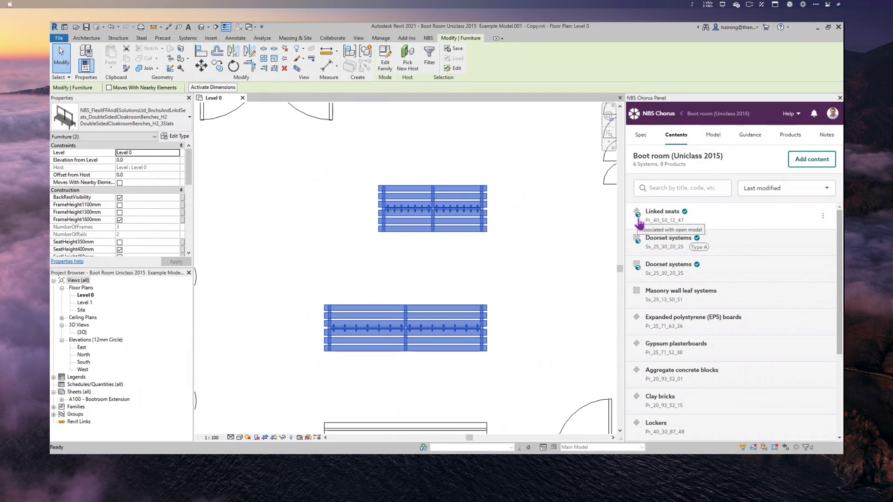
scroll(564, 319, down, 2)
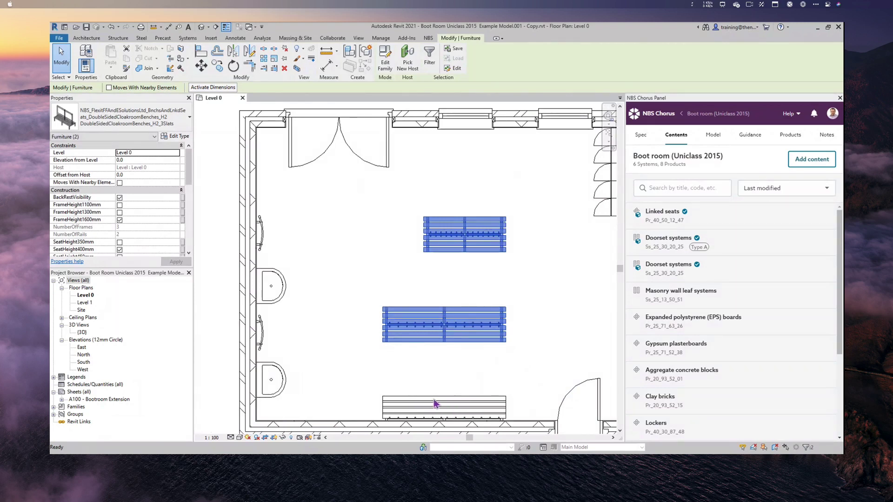
- Link the bottom single-sided bench to Linked seats, then list the model's remaining unassociated elements
click(434, 403)
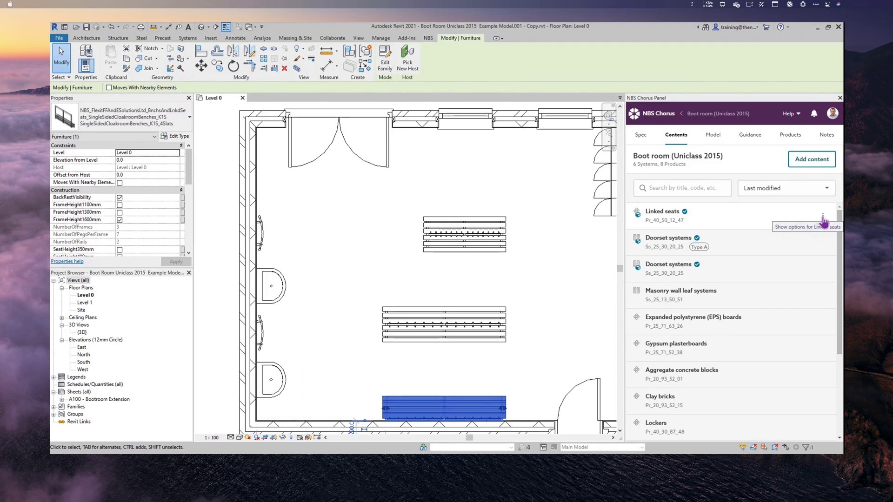
click(823, 218)
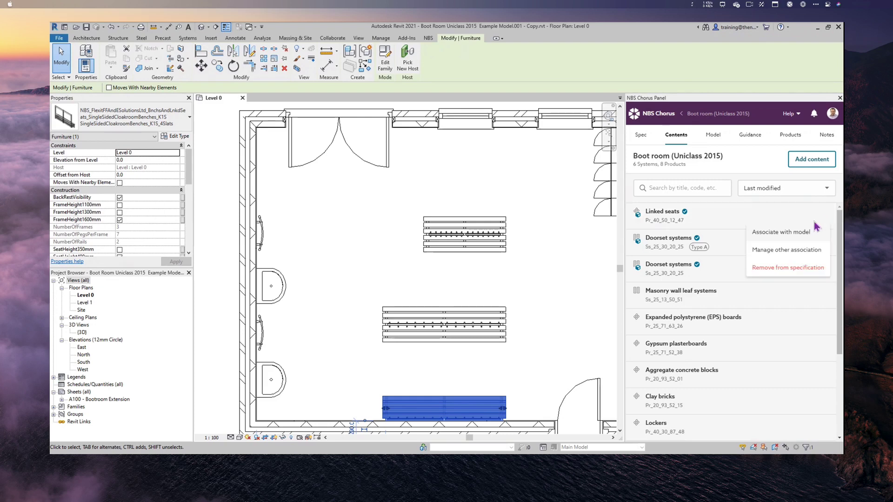
click(803, 234)
click(802, 426)
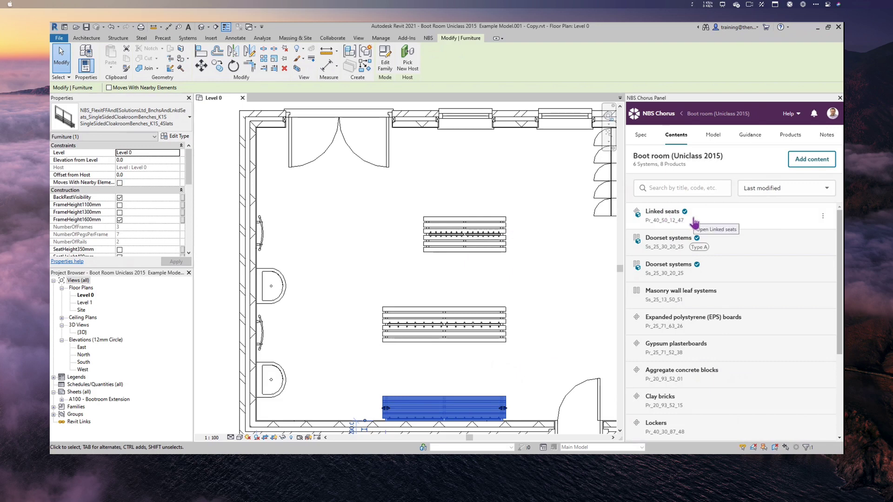
click(713, 136)
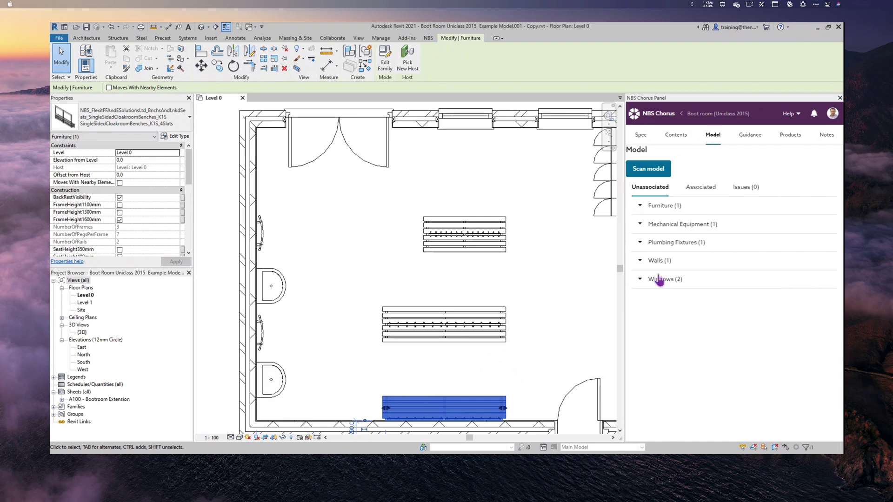
- Expand Furniture (1), select and zoom to the five Supreme lockers, then return to Contents
click(682, 207)
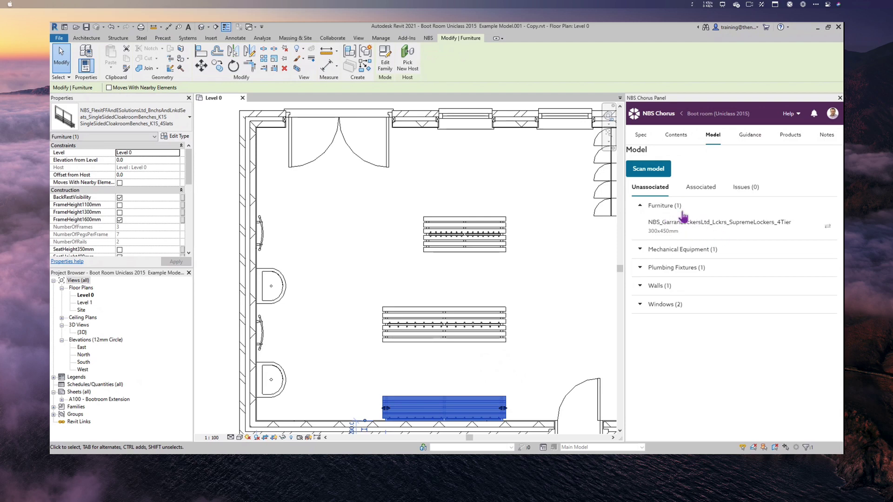
click(825, 230)
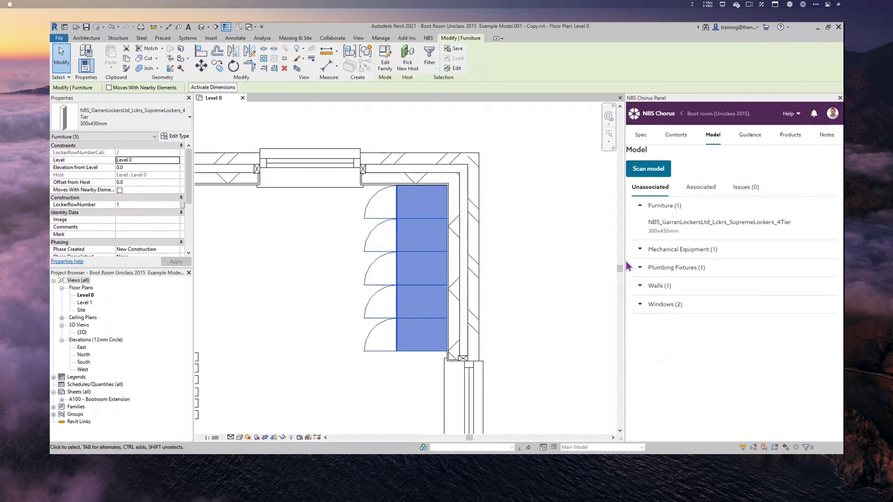
click(675, 136)
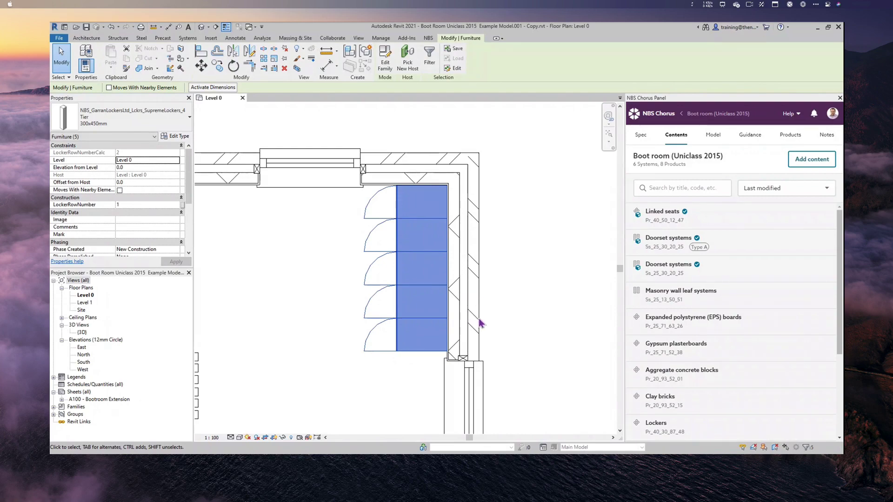
- Review the lockers' type parameters and close them without changes
click(177, 137)
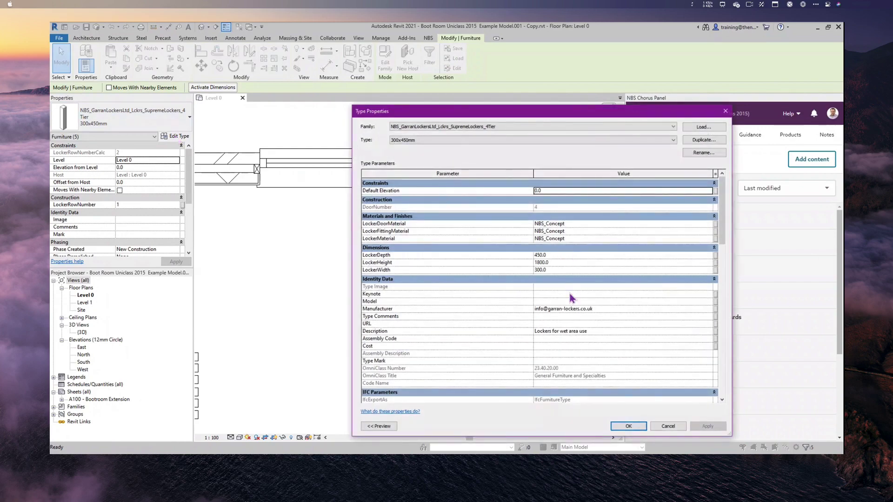
scroll(572, 297, down, 5)
scroll(572, 297, down, 1)
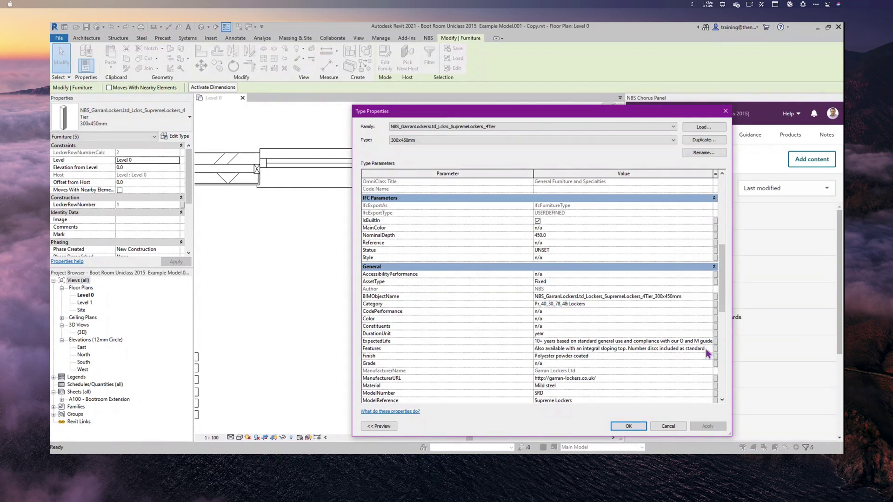
click(668, 426)
- Associate Lockers (Pr_40_30_87_48) with the locker units, bring the whole room into view, and recheck unassociated elements
click(825, 432)
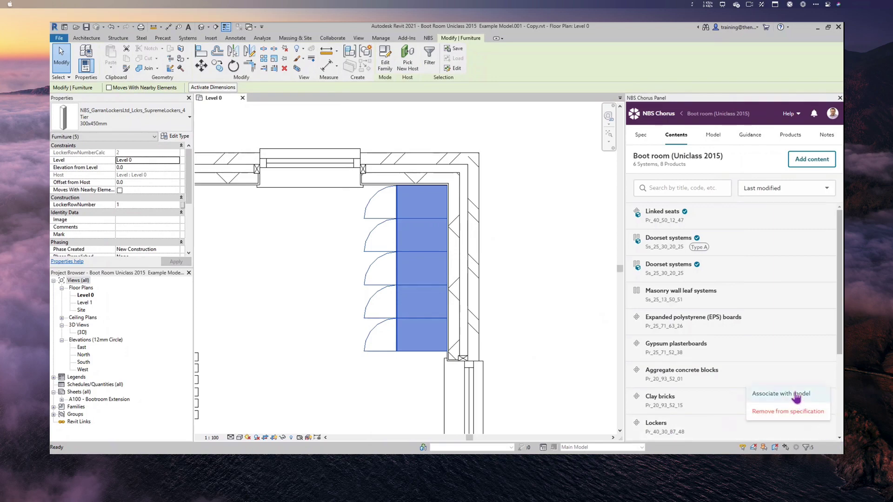
click(796, 394)
click(802, 419)
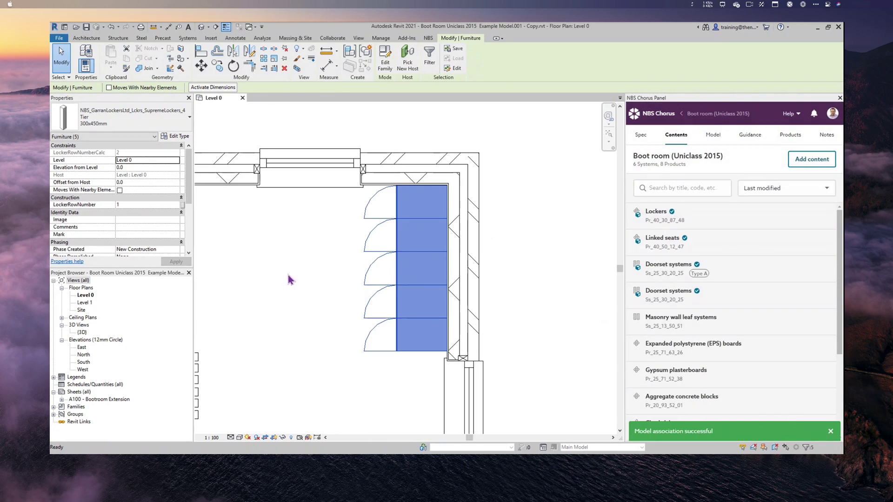
scroll(289, 279, down, 2)
middle_drag(288, 306, 448, 249)
scroll(448, 249, down, 2)
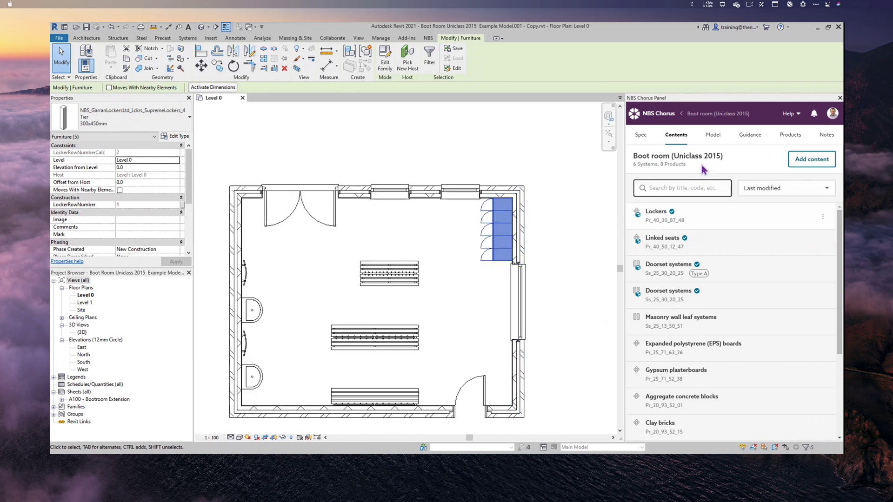
click(713, 139)
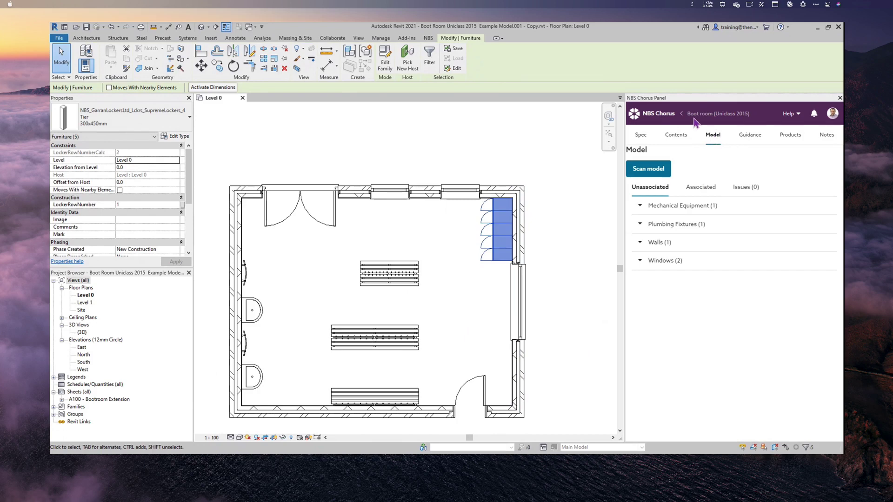
- Expand Windows (2), select and zoom to the 1810x1210mm window, then return to Contents
click(662, 263)
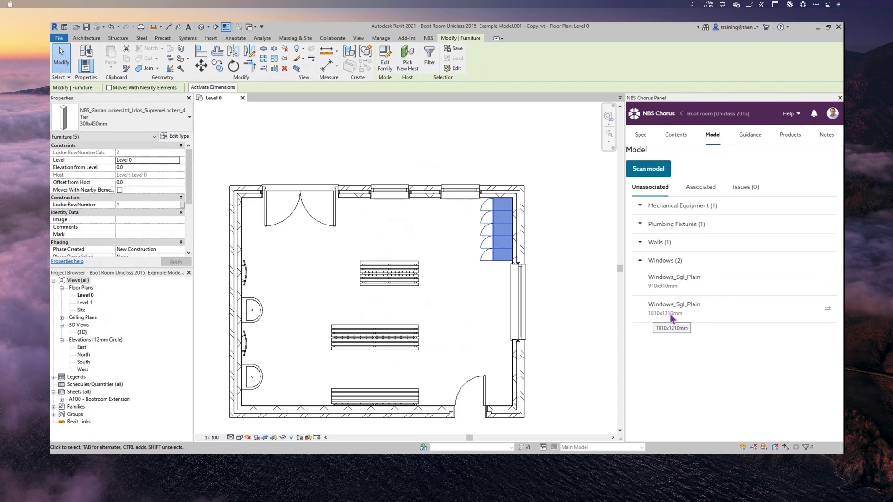
click(828, 310)
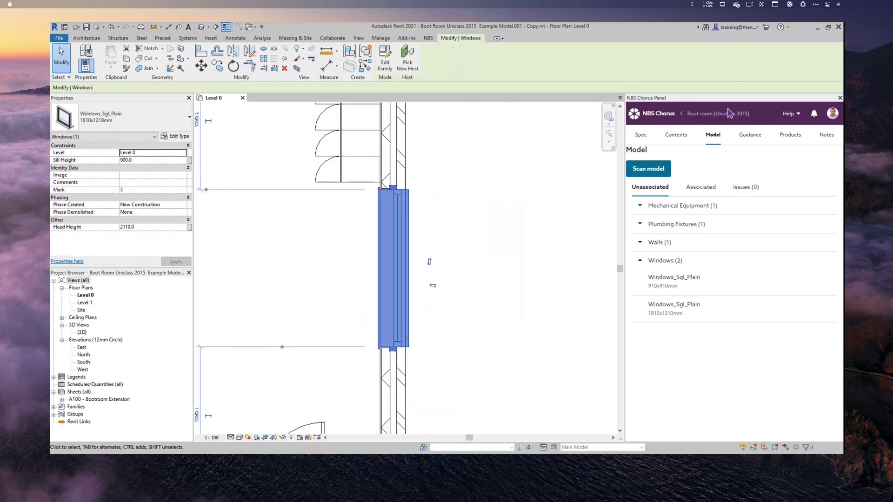
click(681, 140)
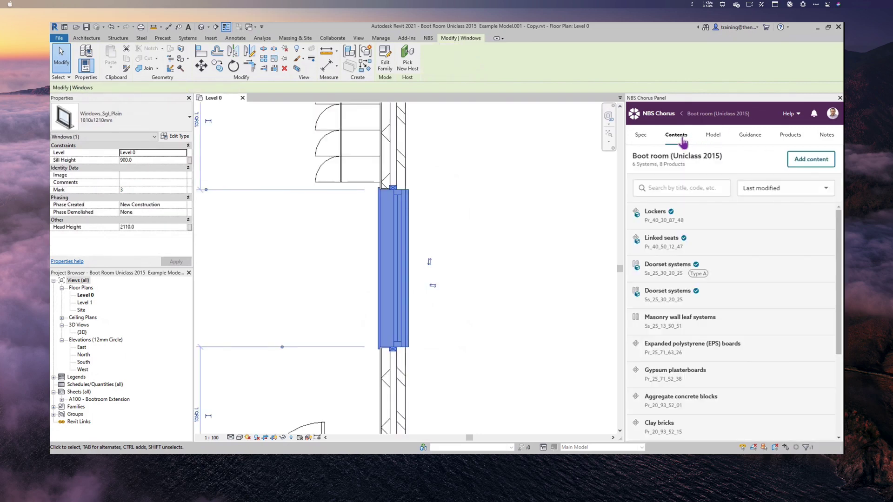
- Search contents for 'WIND' and associate the plain External window systems (Ss_25_30_95_26) with the window
click(677, 189)
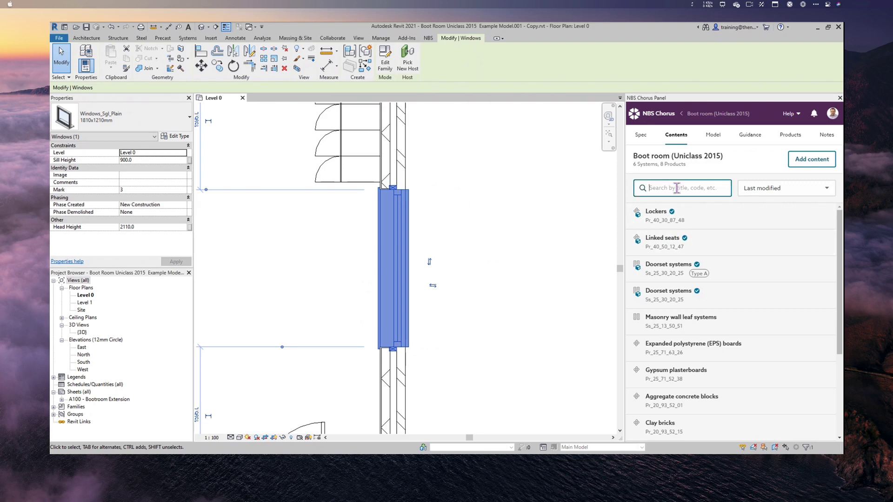
text(WIND)
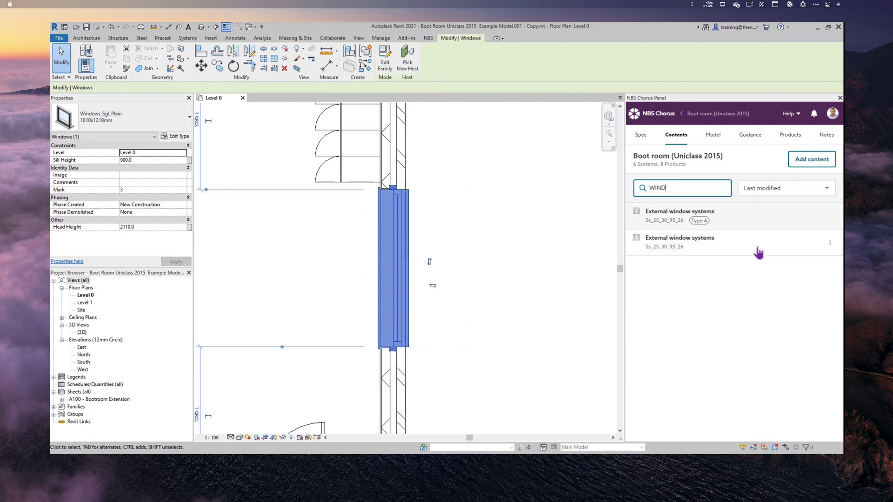
click(830, 243)
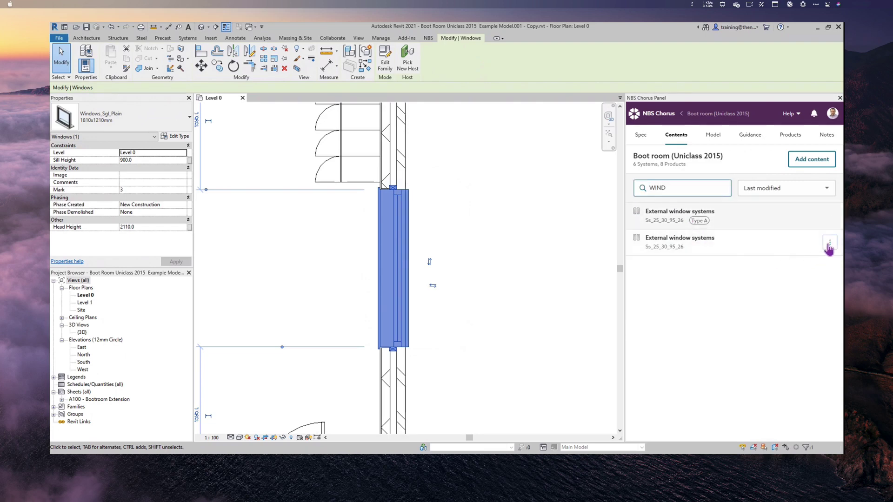
click(796, 261)
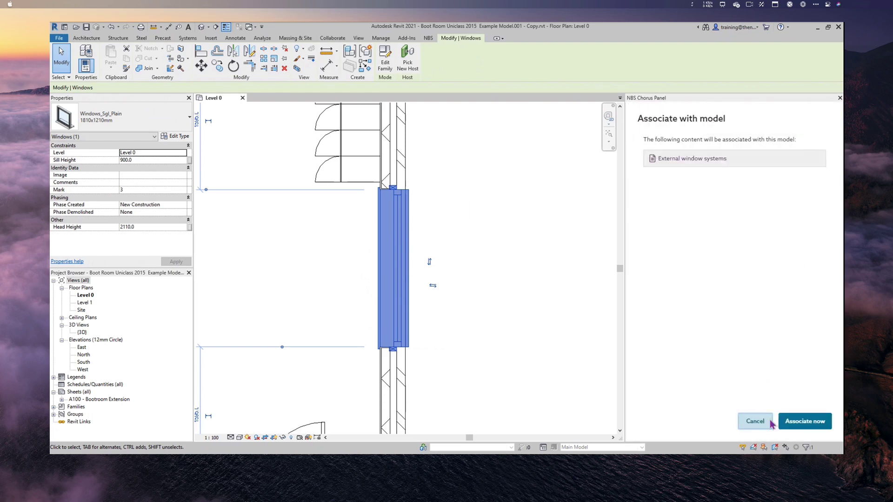
click(797, 421)
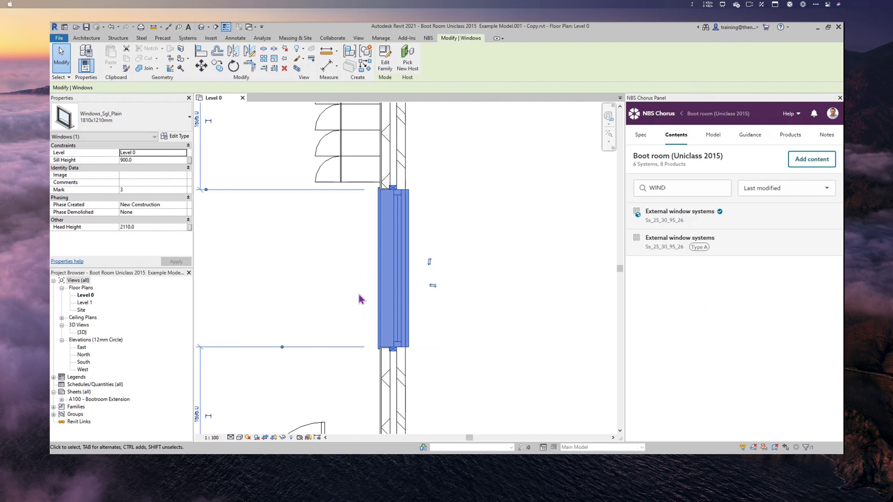
- Zoom out and select the right-hand window in the top wall
middle_drag(329, 281, 532, 319)
scroll(391, 301, down, 5)
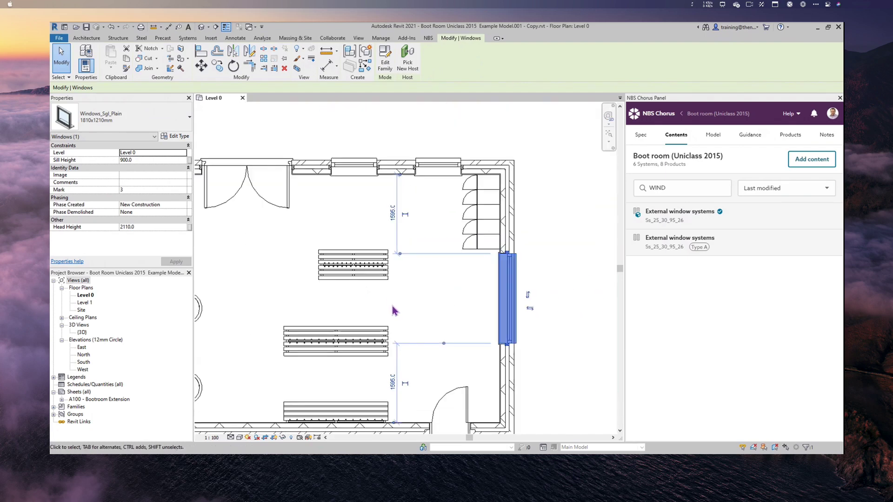
scroll(392, 311, down, 2)
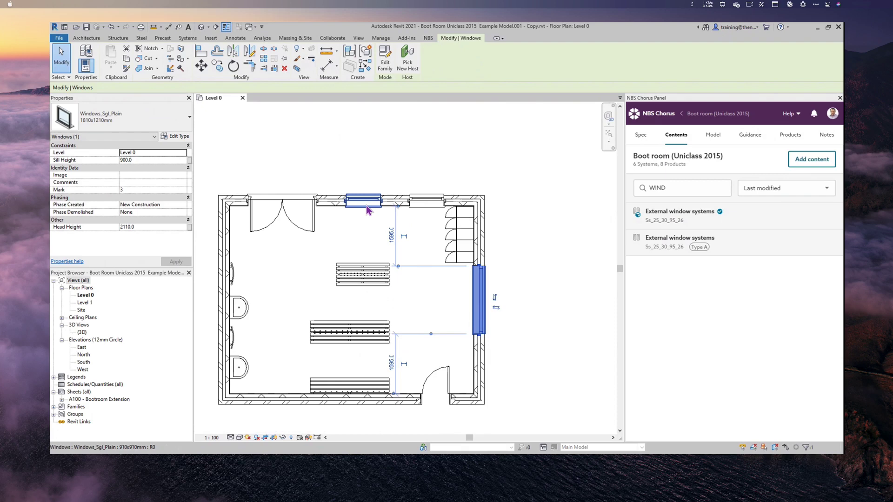
click(426, 203)
drag(426, 202, 426, 203)
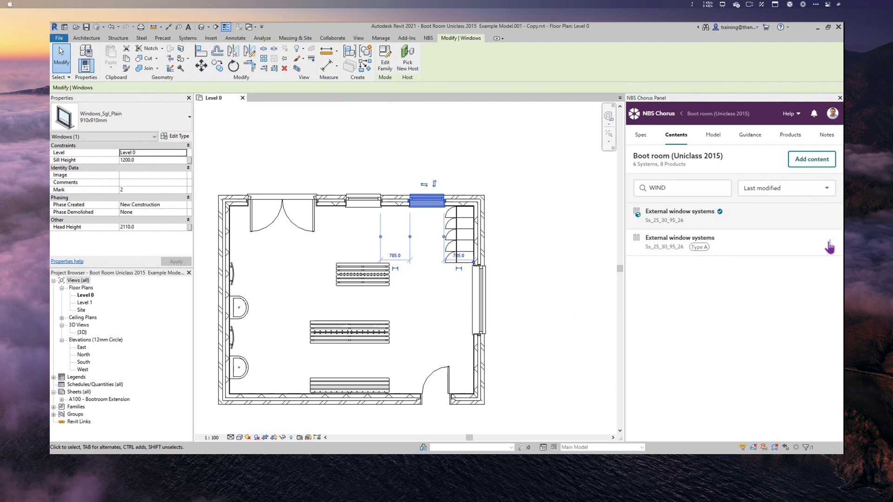
- Associate External window systems Type A with the 910x910mm window and open its type properties
click(829, 246)
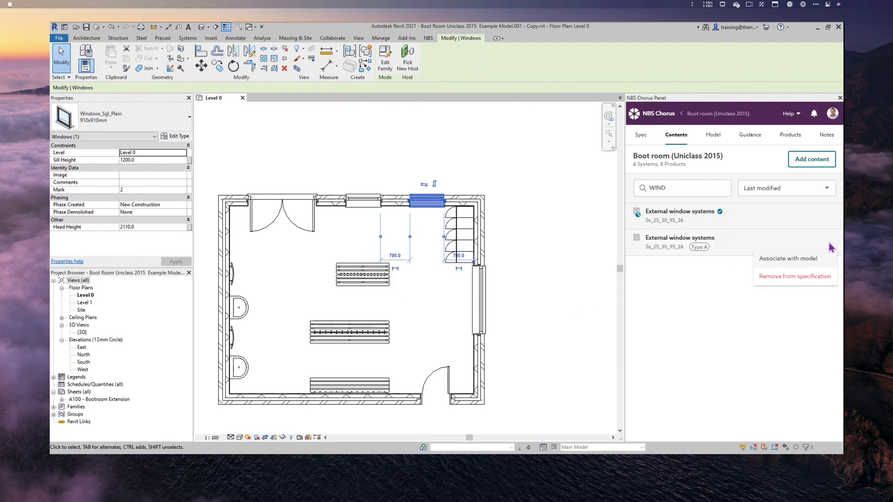
click(797, 262)
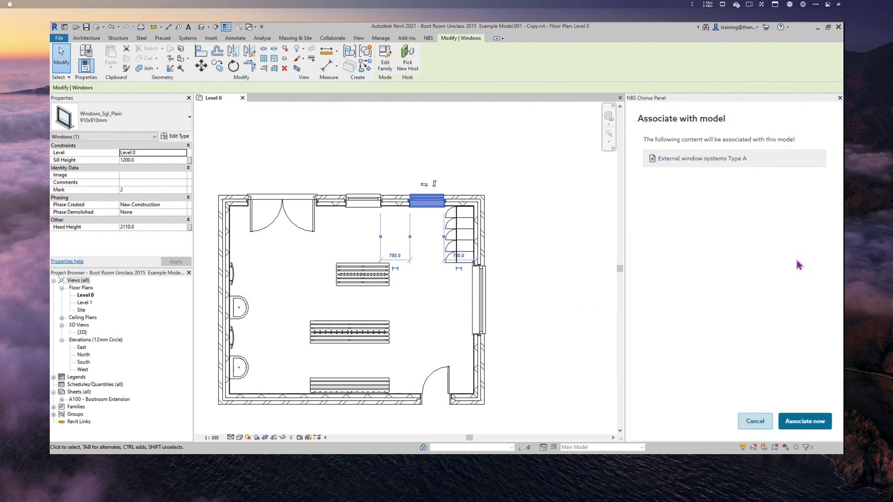
click(799, 424)
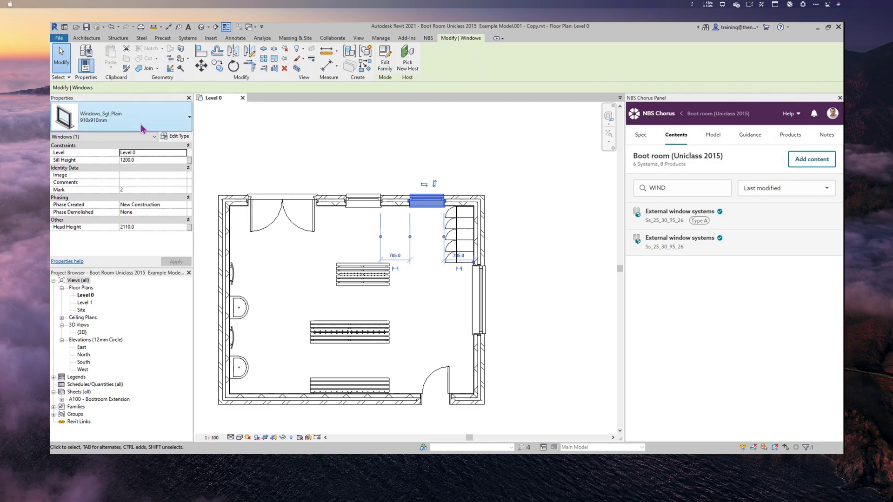
click(174, 139)
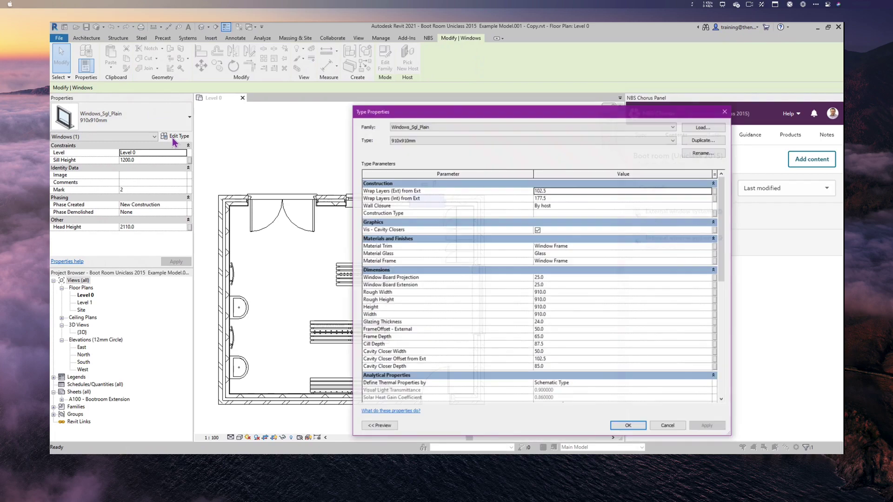
- Confirm both top-wall 910x910 windows carry the Type A suffix, then show the Model overview
scroll(541, 355, down, 10)
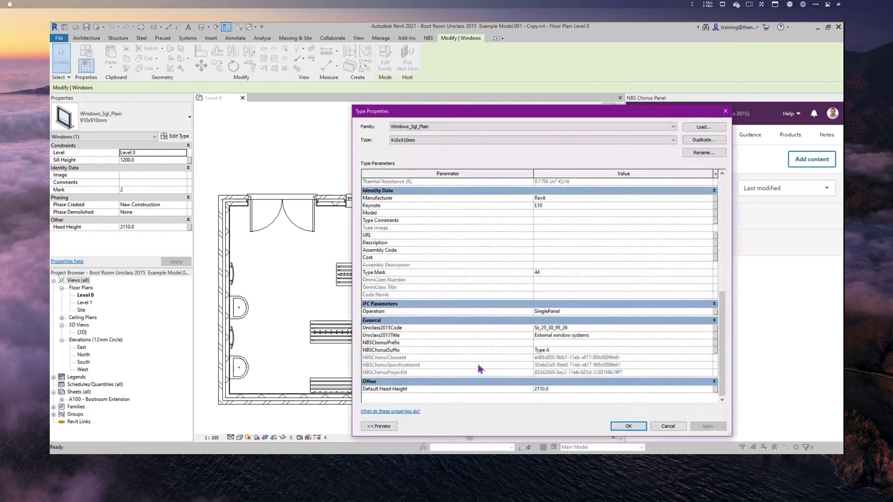
click(662, 428)
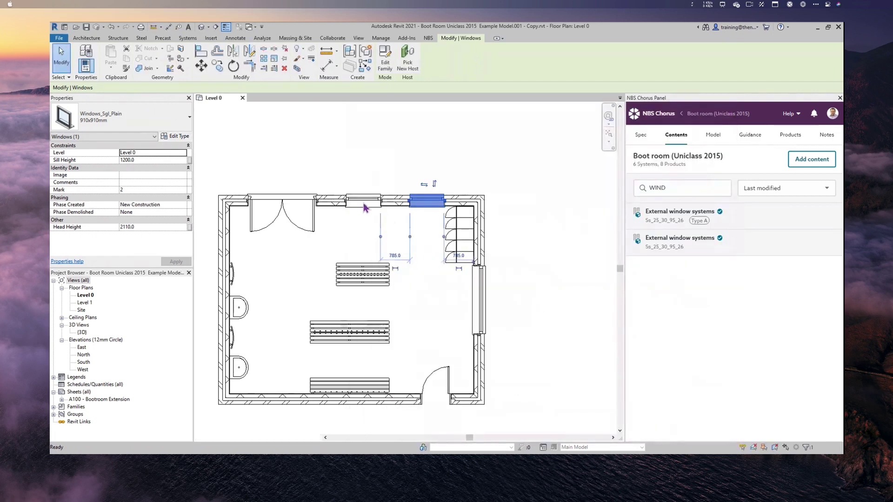
click(364, 208)
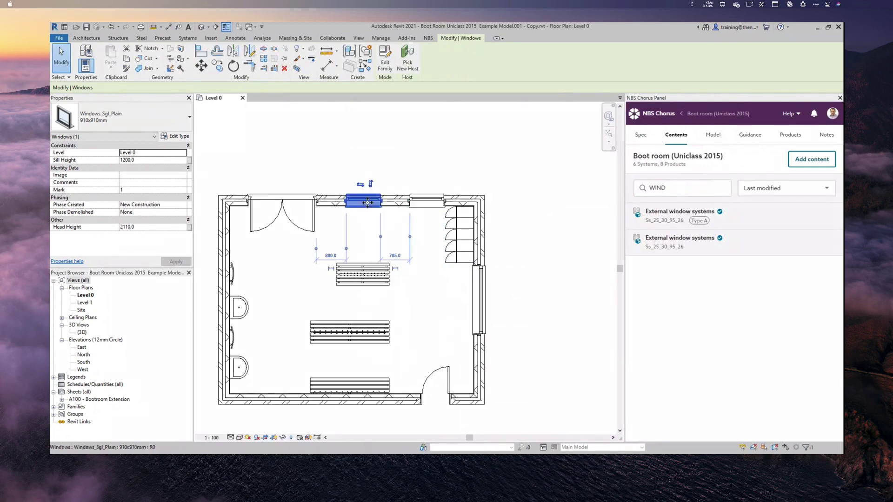
click(181, 139)
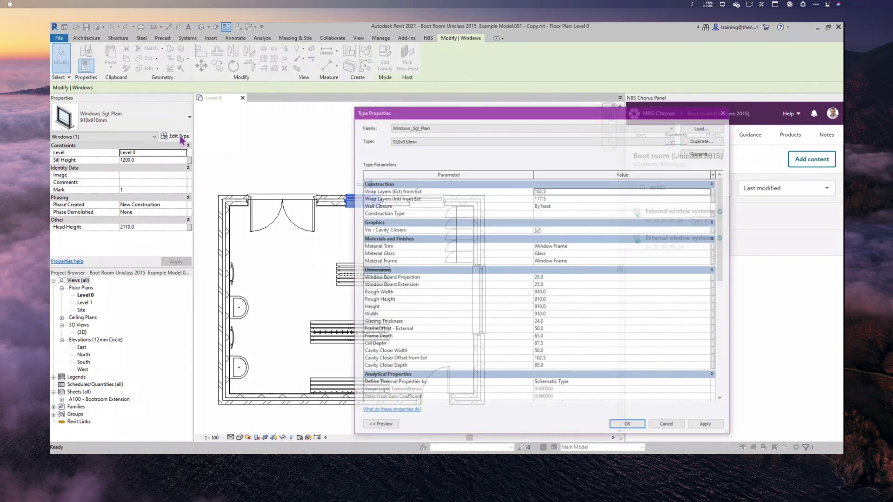
scroll(639, 339, down, 15)
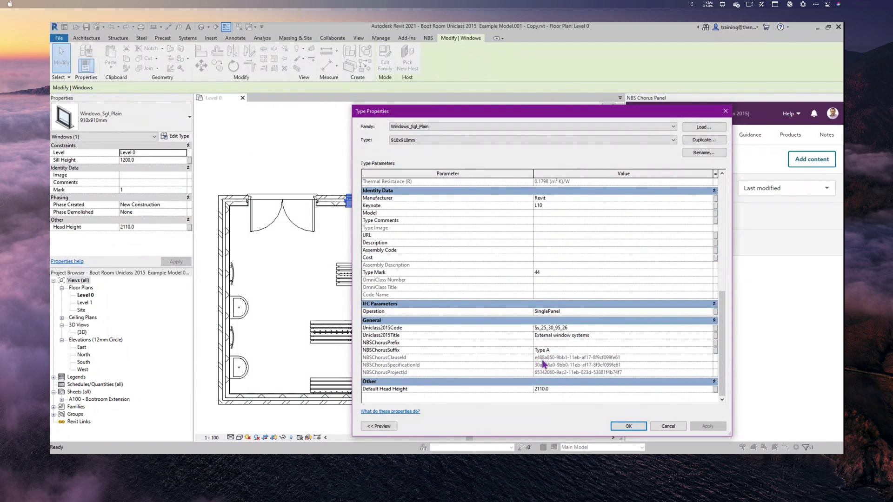
click(667, 427)
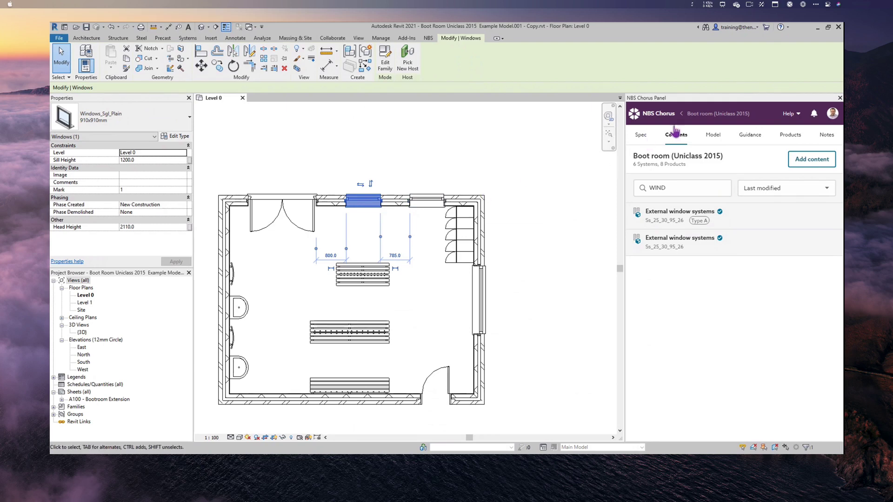
click(713, 135)
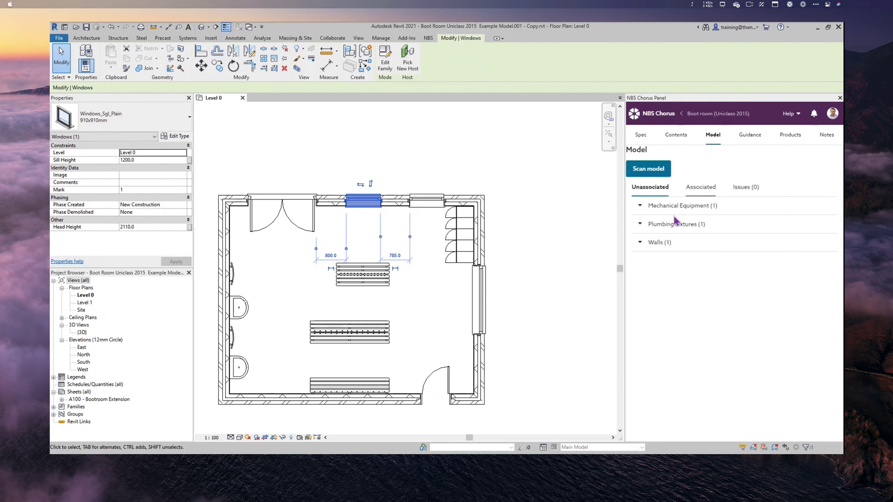
click(699, 190)
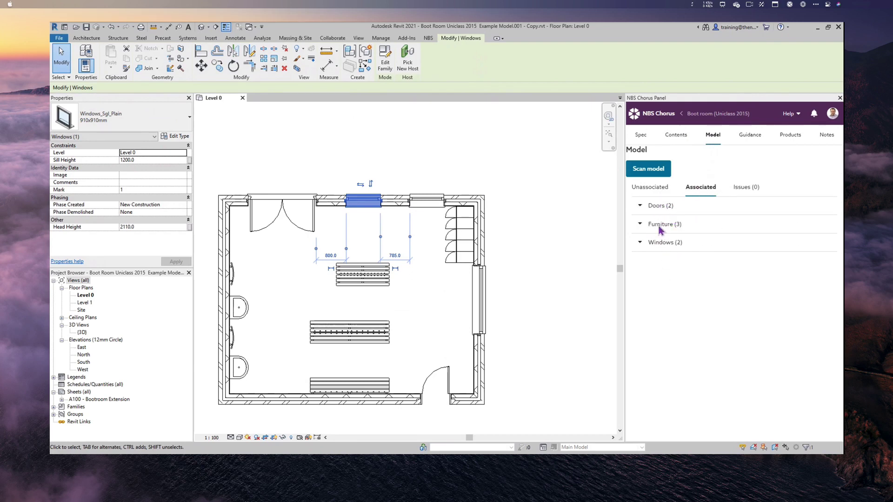
click(653, 188)
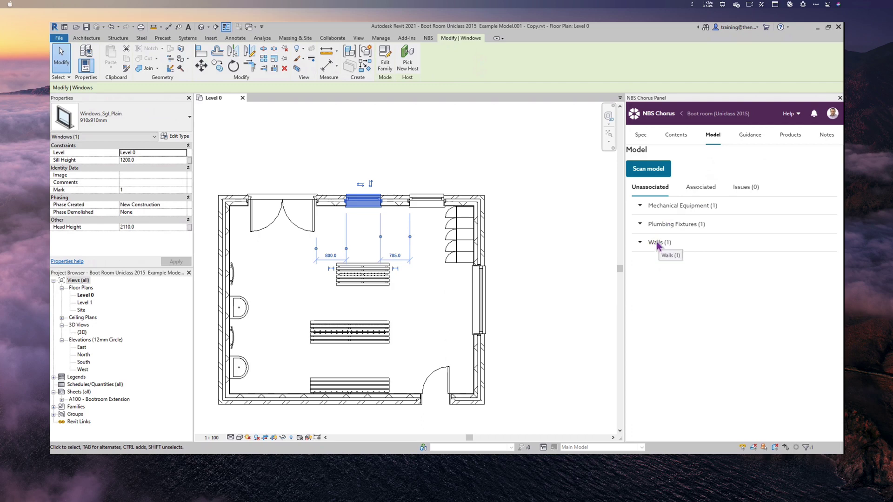
- Select the four unassociated Basic Wall walls, list their materials, then return to Contents
click(656, 242)
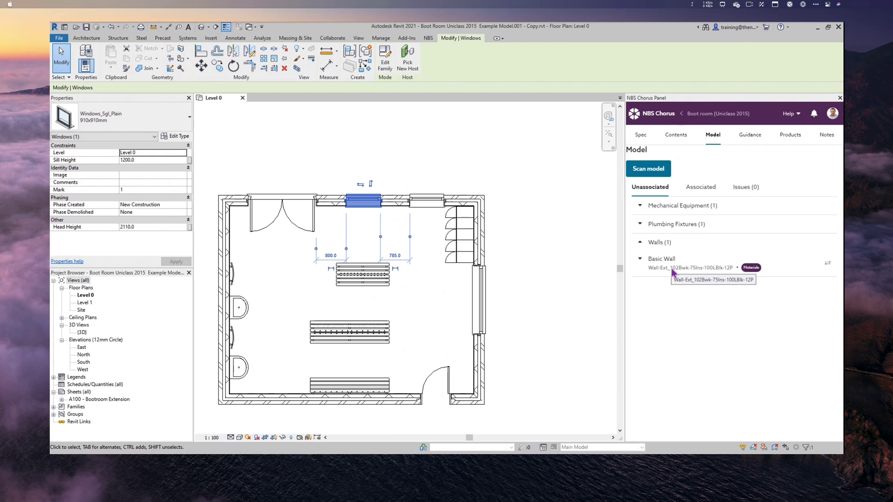
click(828, 263)
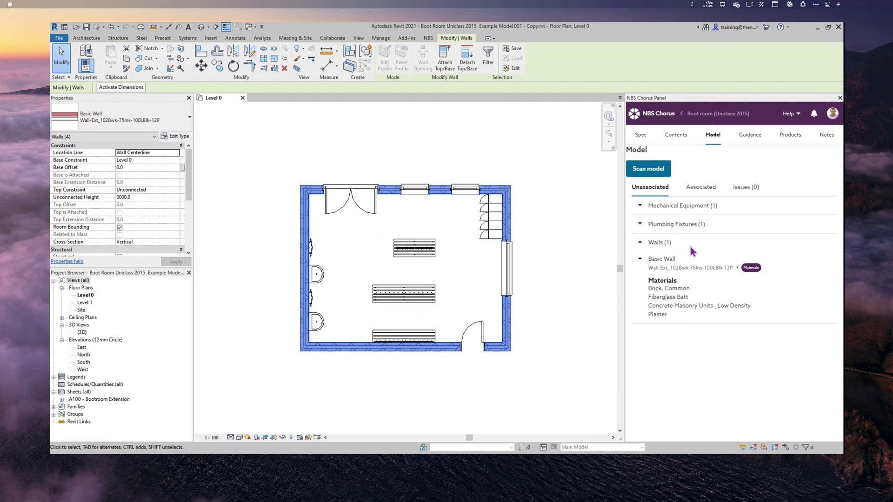
click(673, 139)
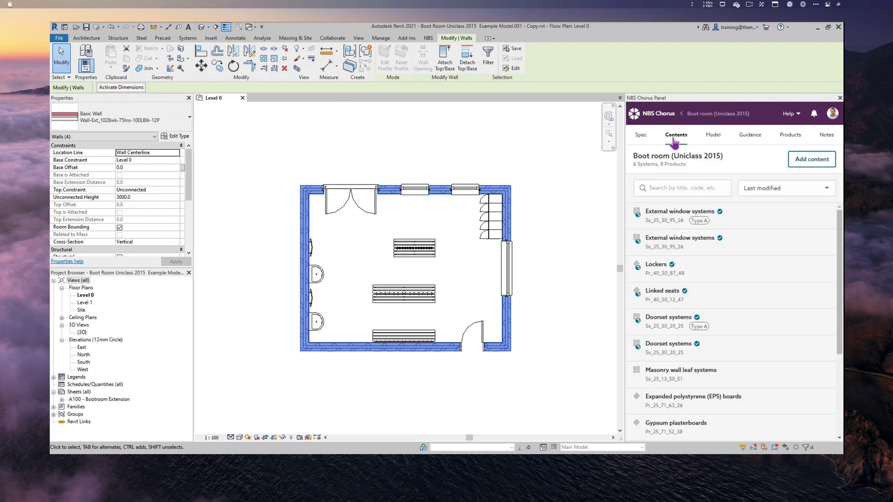
- Associate the Masonry wall leaf systems clause with the Basic Wall
click(687, 186)
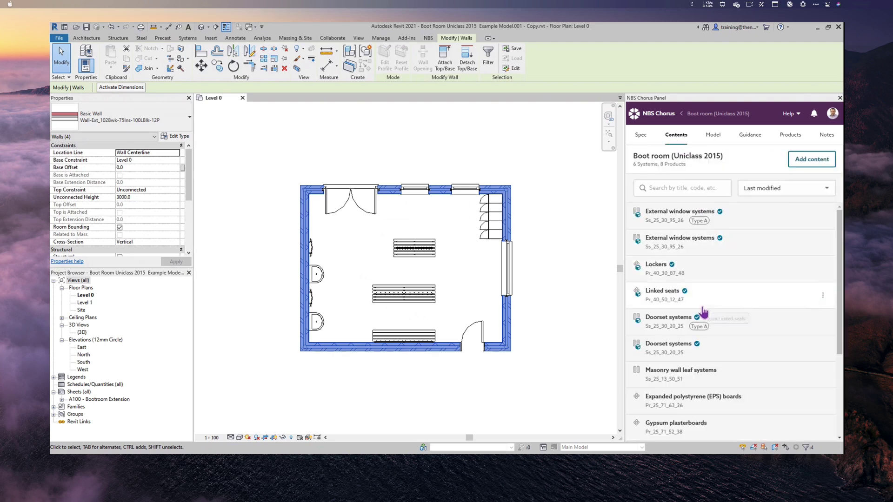
scroll(707, 349, down, 2)
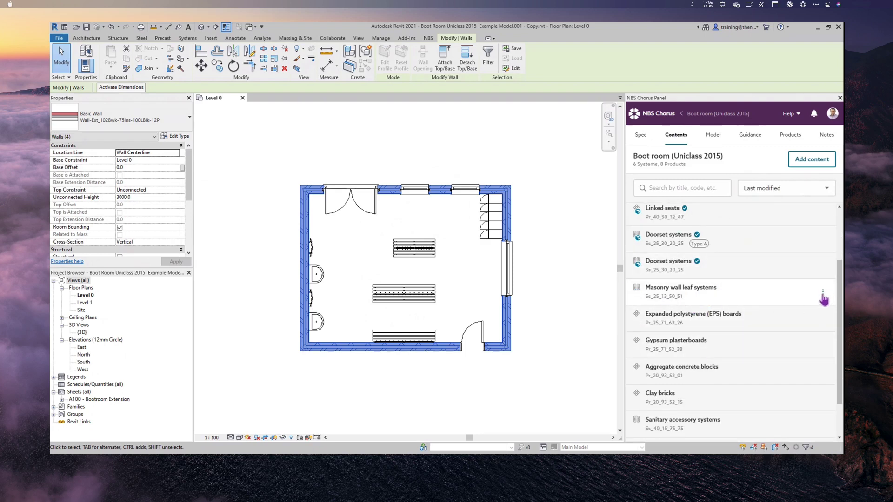
click(824, 293)
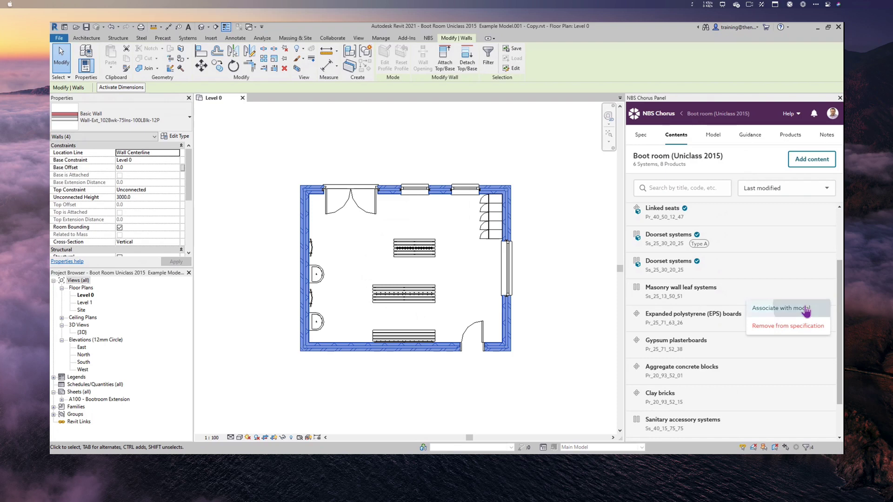
click(809, 309)
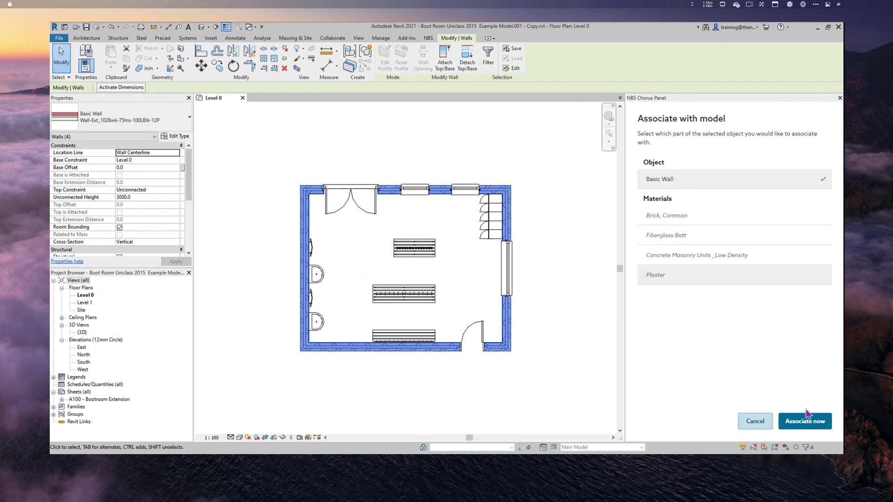
click(805, 424)
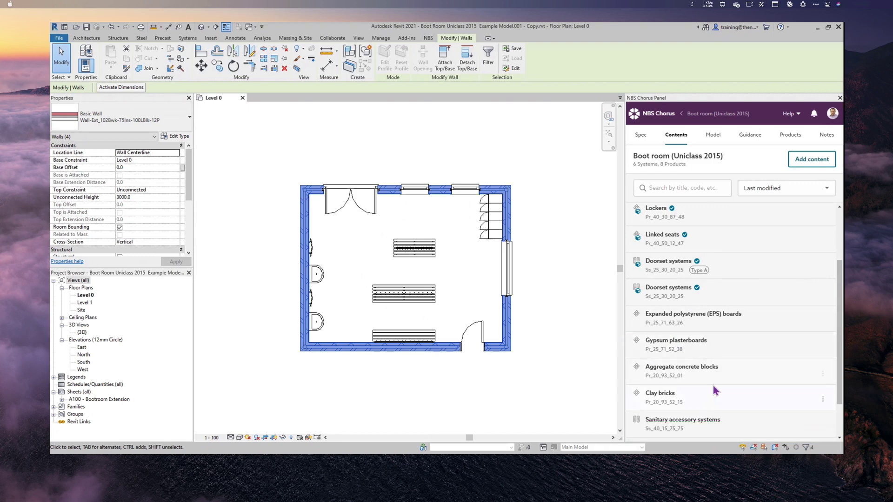
- Link the Clay bricks clause to the Brick, Common material
scroll(713, 388, up, 1)
scroll(713, 388, up, 1)
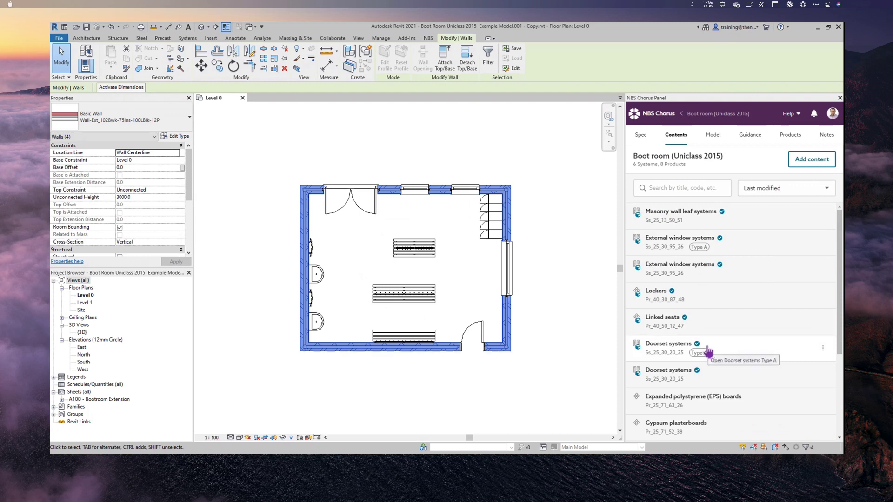
scroll(708, 349, down, 3)
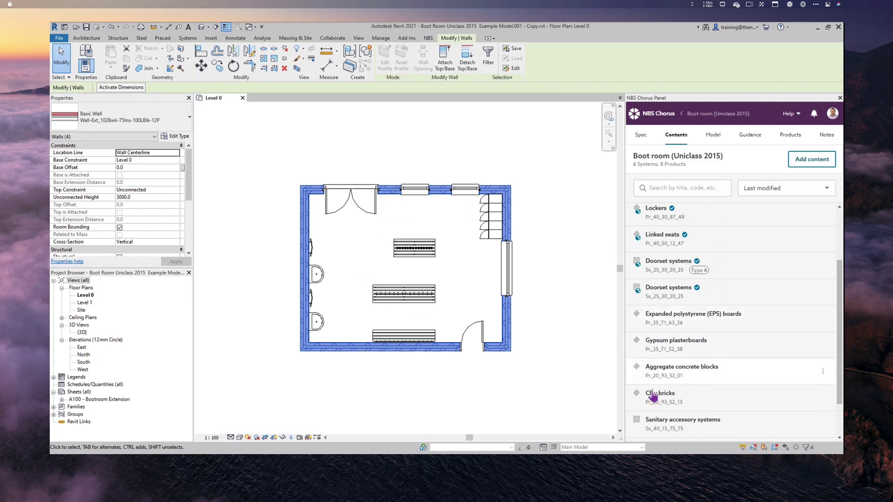
click(822, 400)
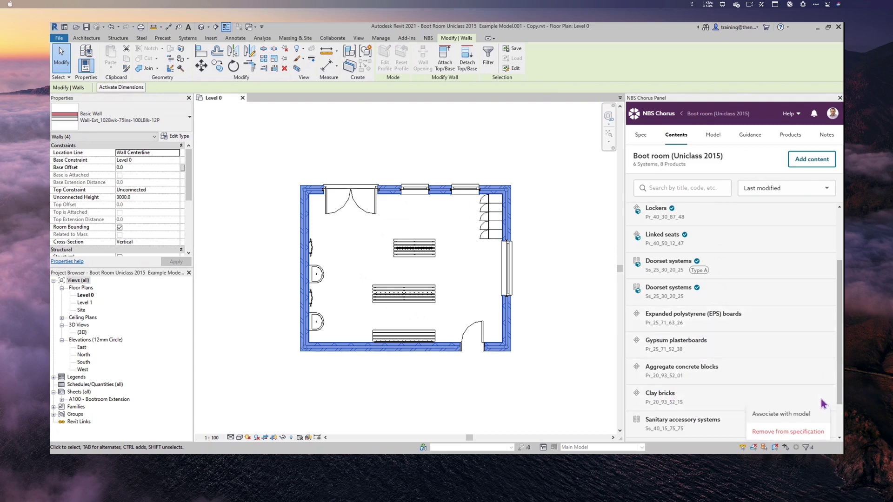
click(783, 414)
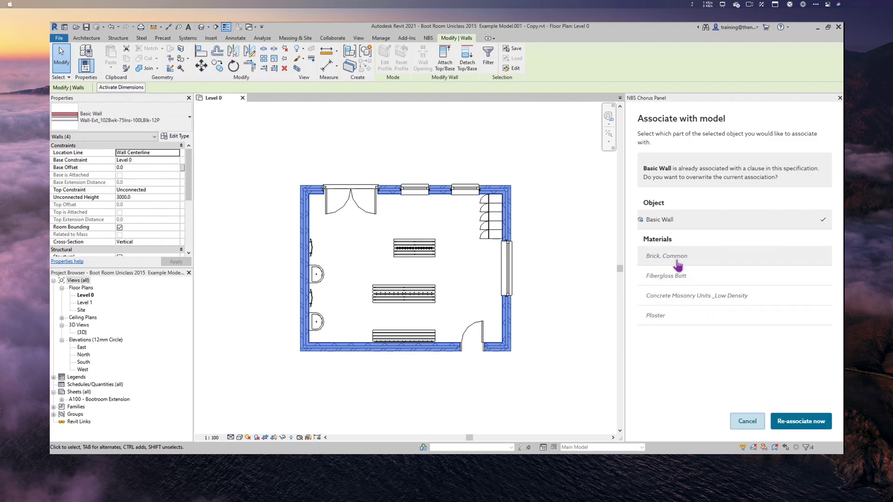
click(668, 261)
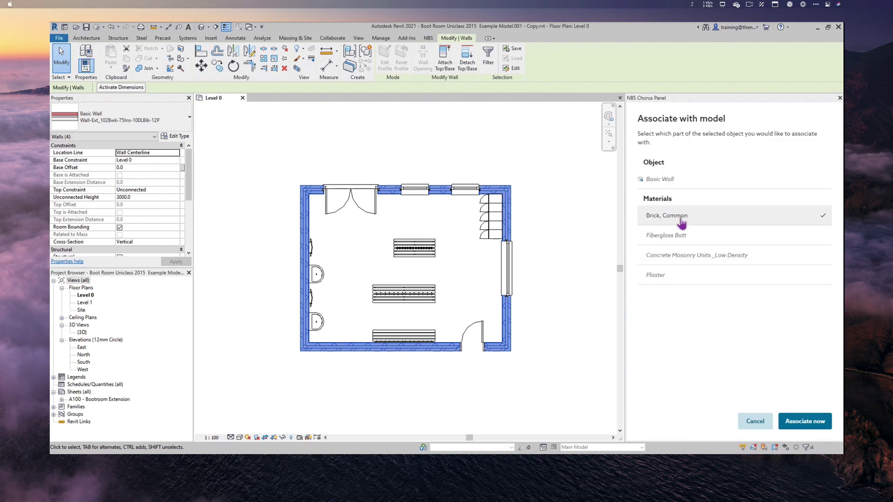
click(803, 421)
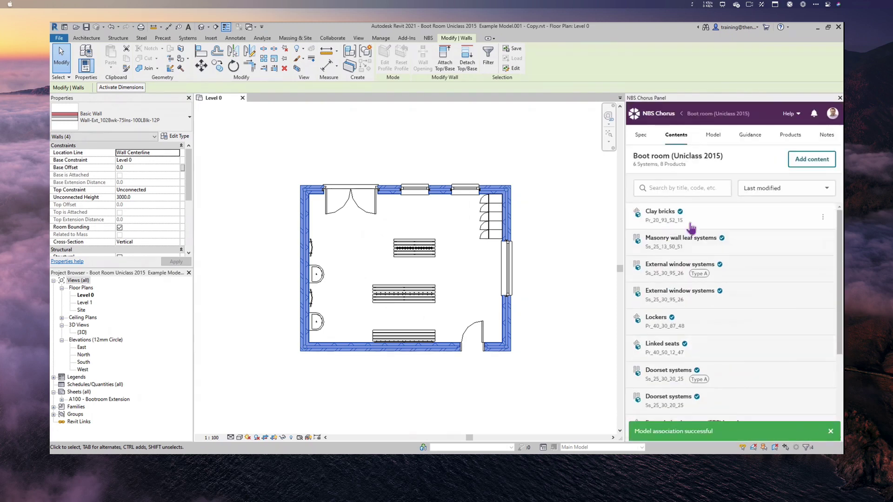
- Associate the EPS boards clause with the Fiberglass Batt material
scroll(723, 346, down, 1)
scroll(723, 346, down, 1)
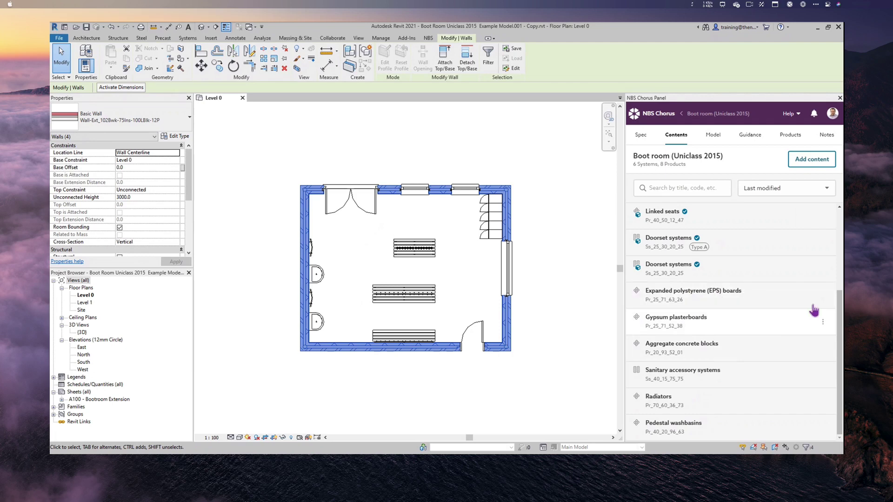
click(822, 322)
click(798, 312)
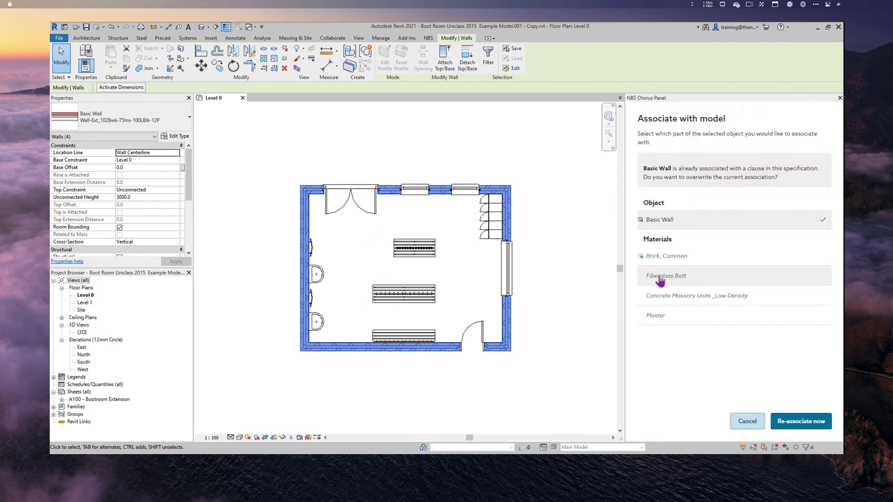
click(675, 281)
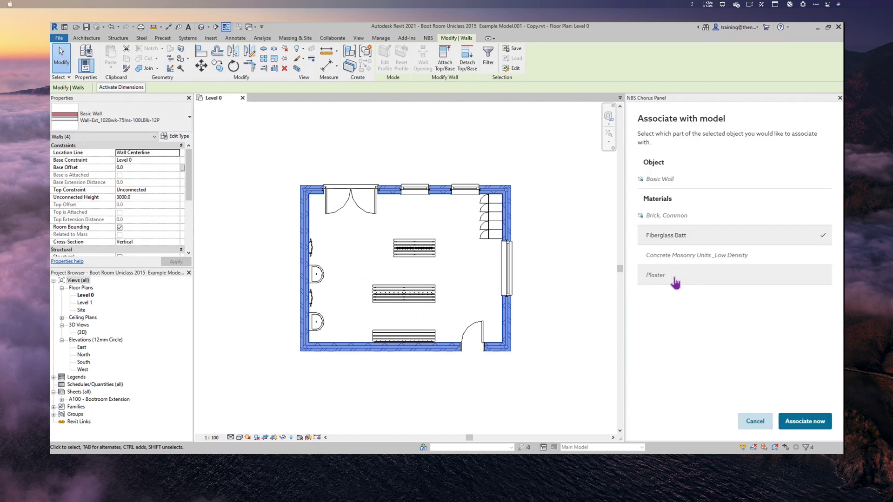
click(806, 424)
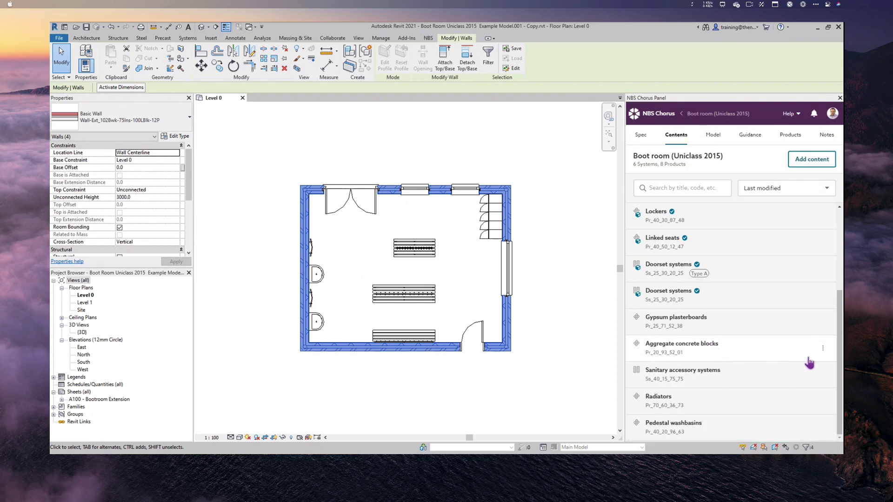
- Link Aggregate concrete blocks to the Concrete Masonry Units _Low Density material
click(824, 352)
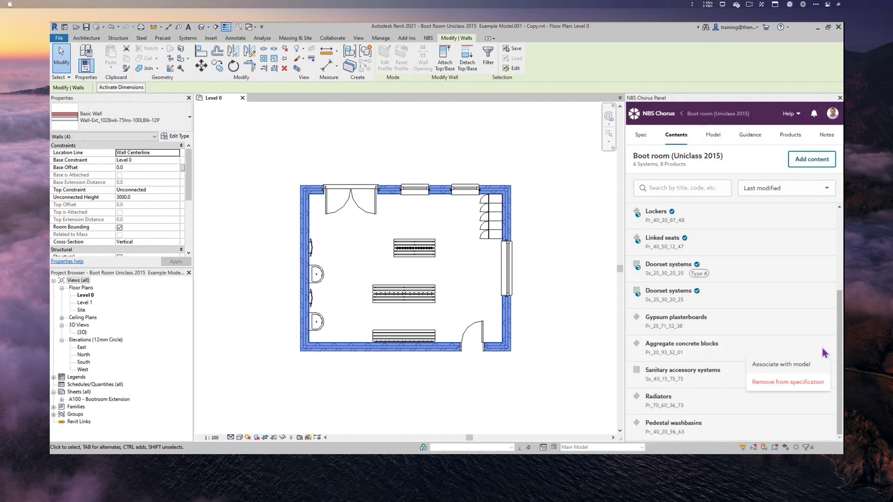
click(791, 365)
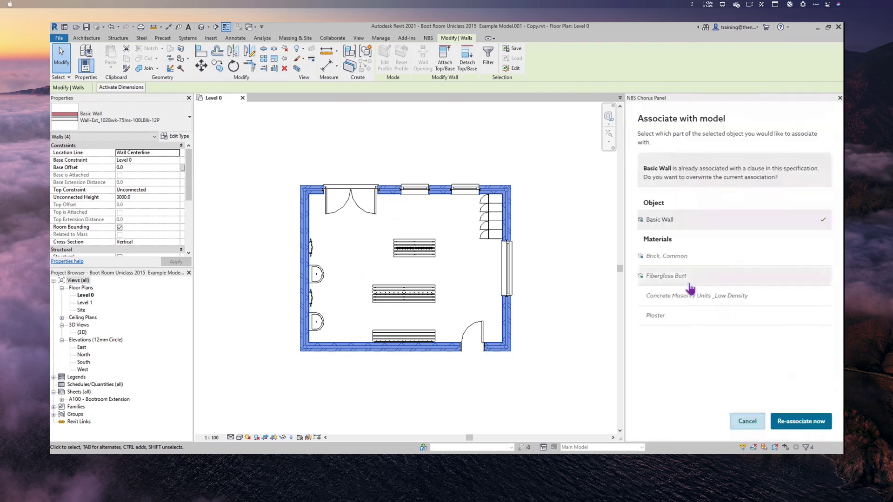
click(703, 305)
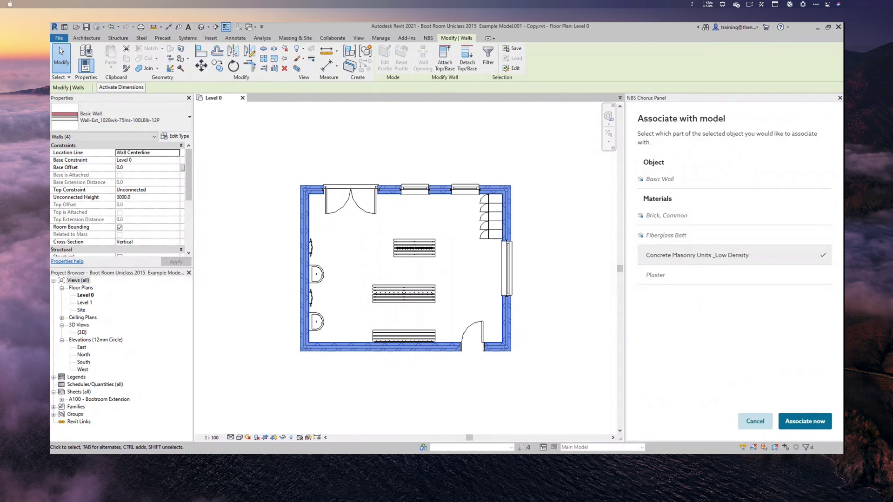
click(809, 431)
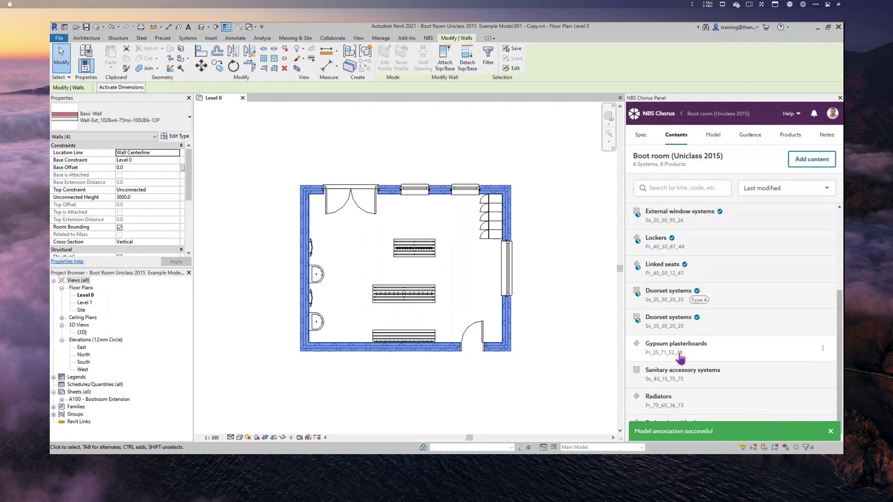
- Associate Gypsum plasterboards with the Plaster material and show the model coordination view
click(822, 350)
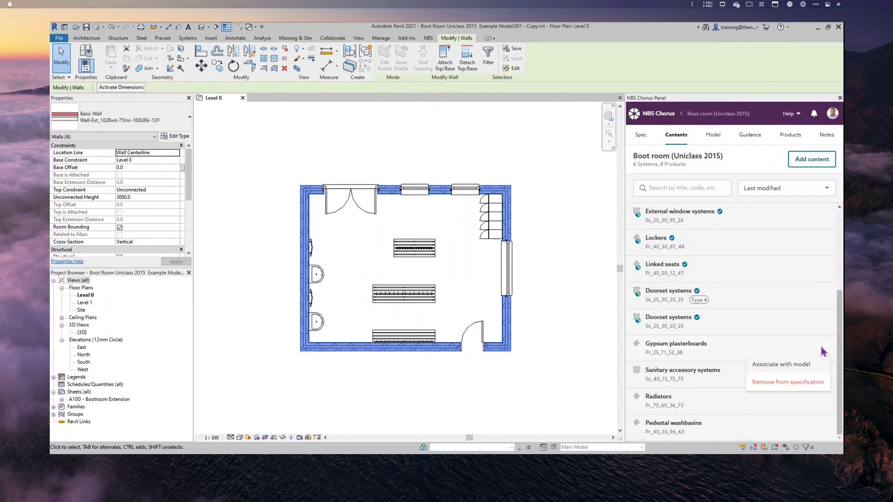
click(793, 365)
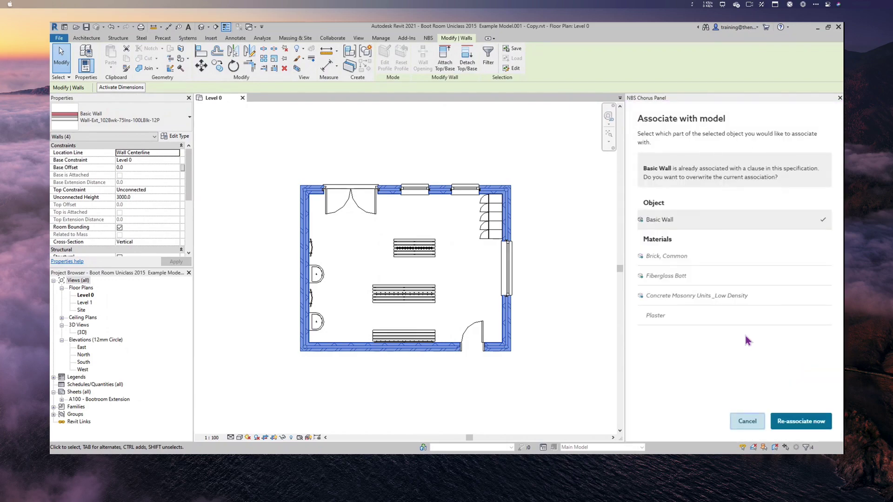
click(666, 315)
click(790, 427)
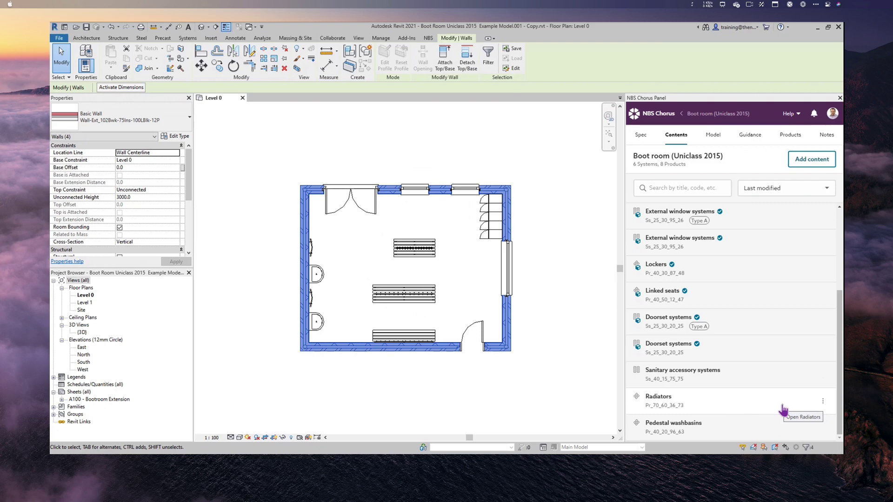
click(715, 138)
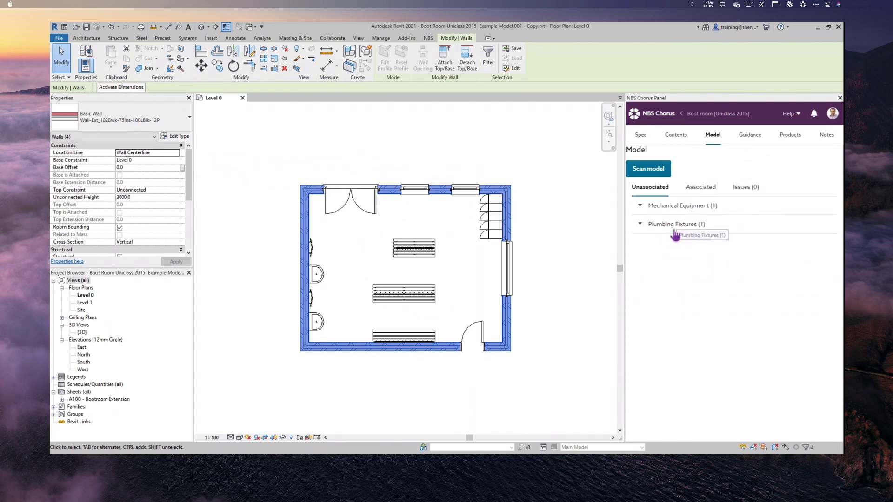
- Select the unassociated towel rails and link them to the Radiators clause
click(690, 207)
click(827, 227)
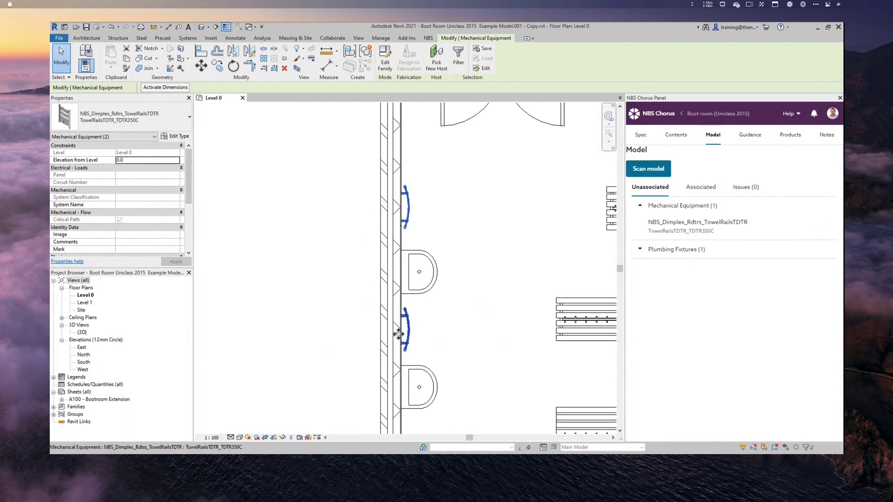
click(676, 136)
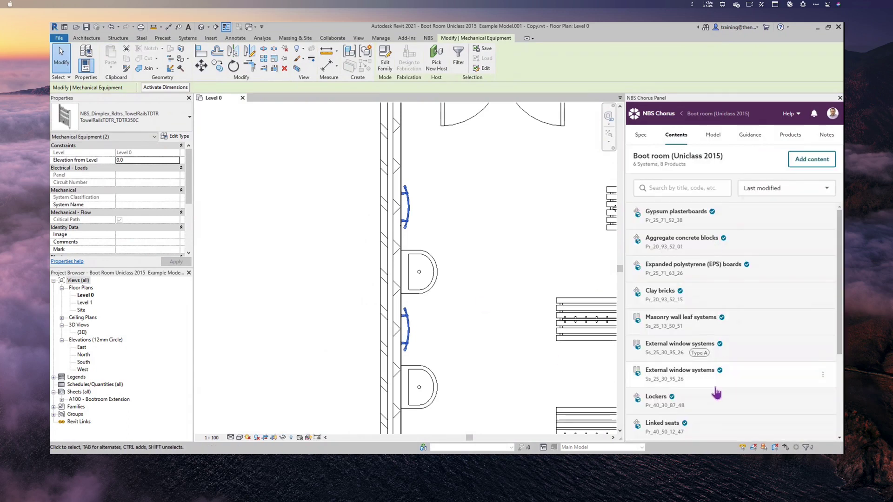
scroll(713, 387, down, 1)
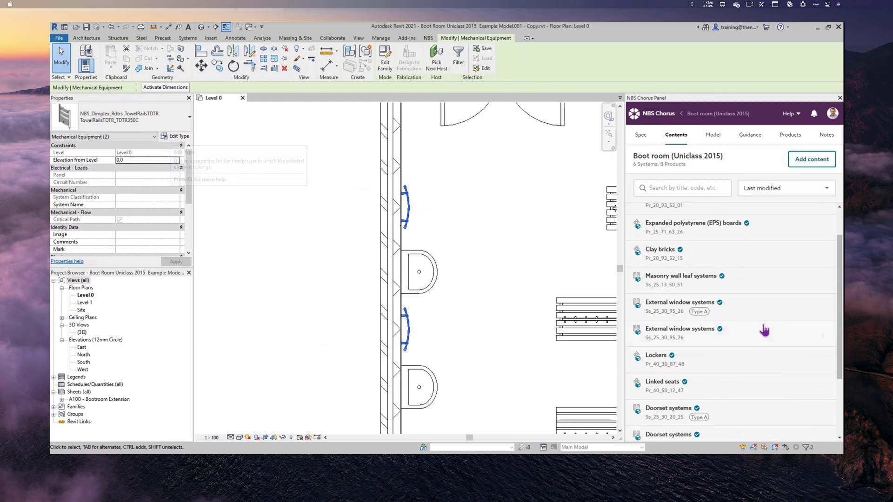
scroll(744, 340, down, 2)
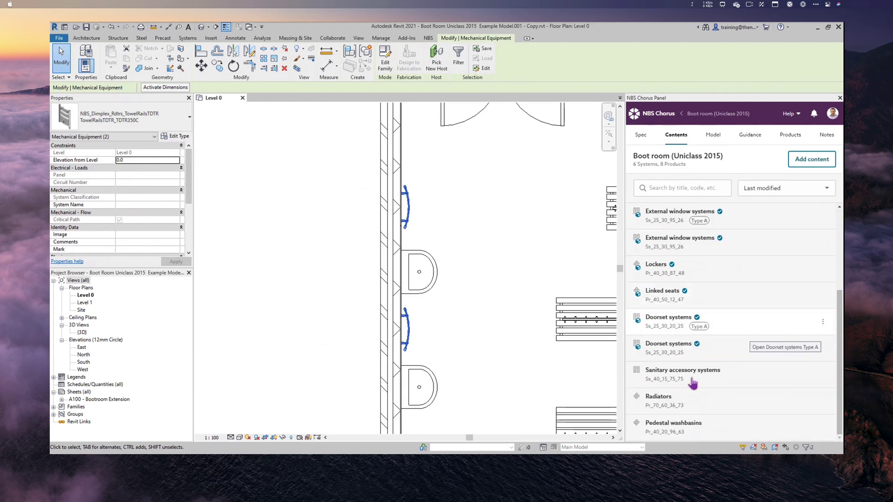
click(821, 402)
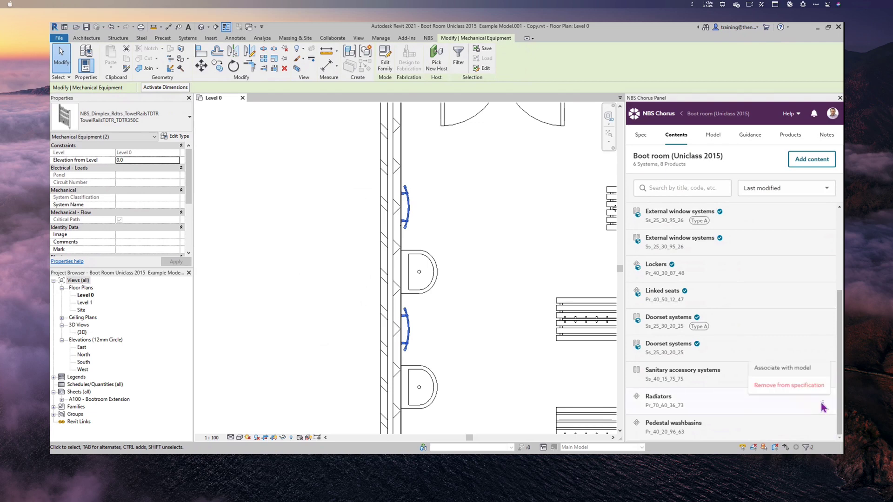
click(777, 368)
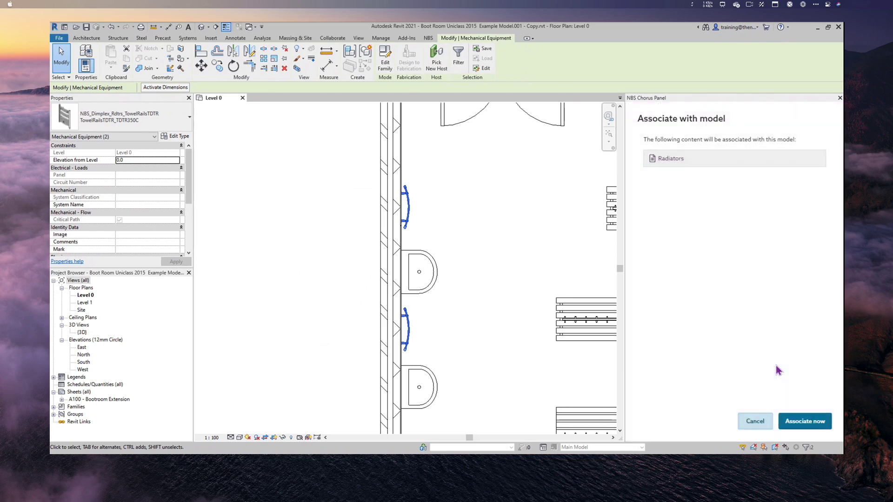
click(797, 421)
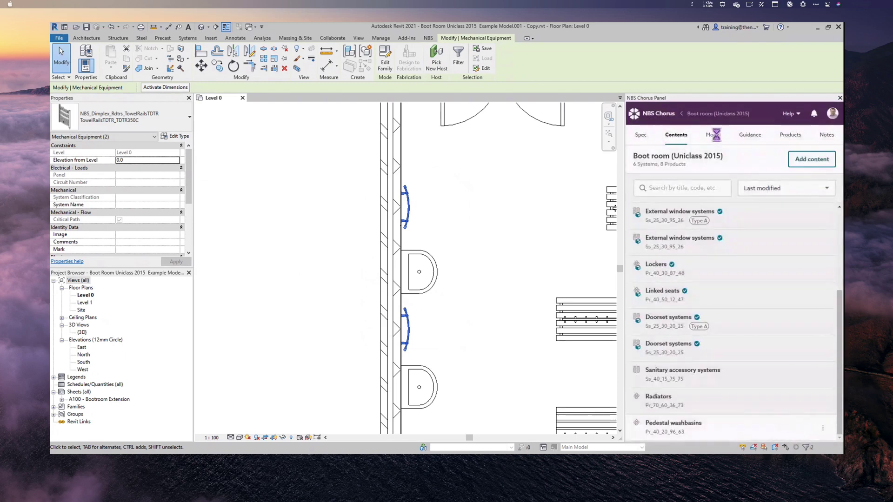
- Select the unassociated washbasins, link them to Pedestal washbasins (Pr_40_20_96_63), and show the Model overview
click(715, 138)
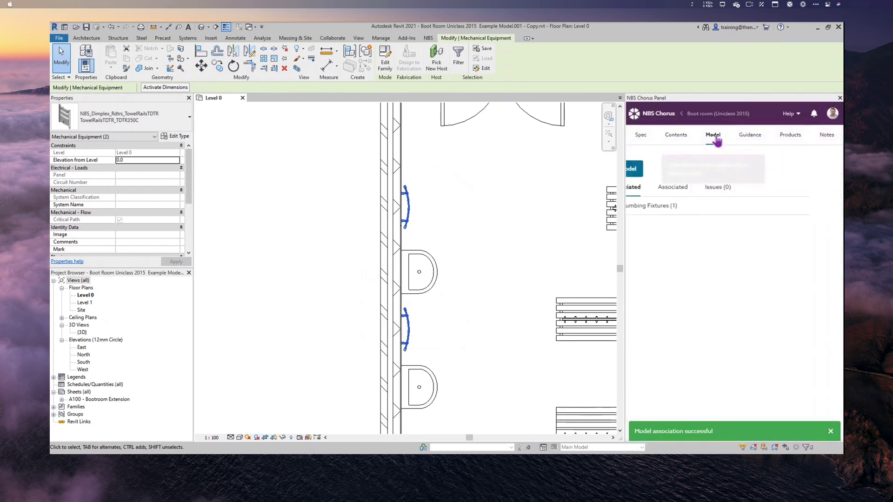
click(665, 207)
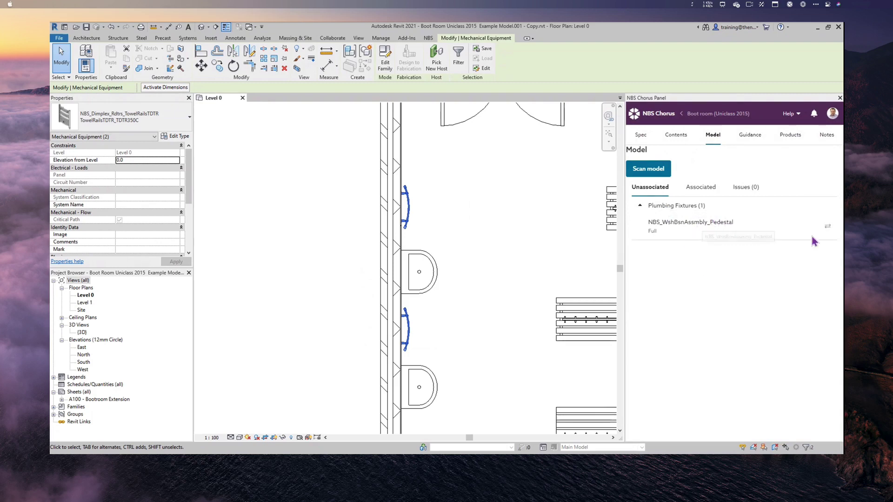
click(826, 229)
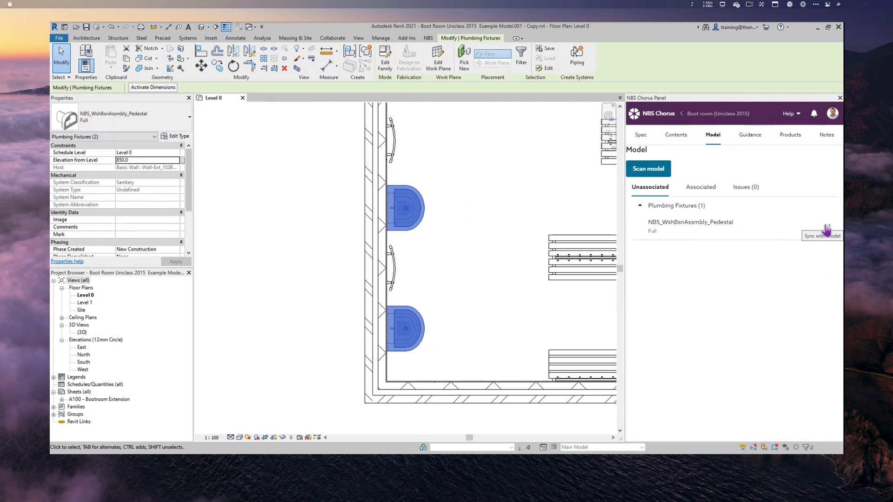
click(676, 135)
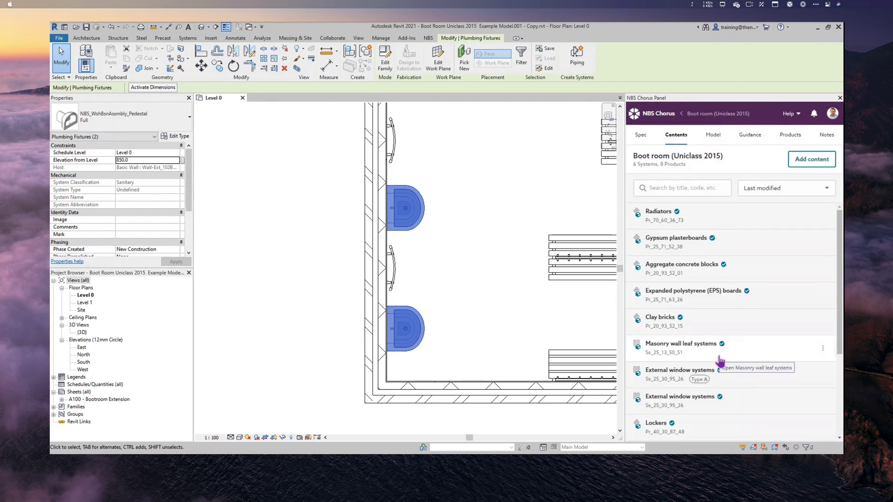
scroll(720, 361, down, 3)
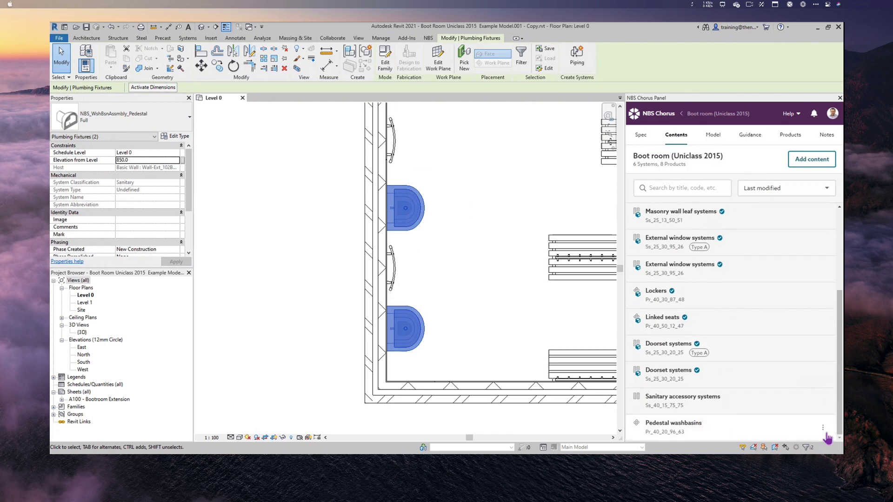
click(823, 428)
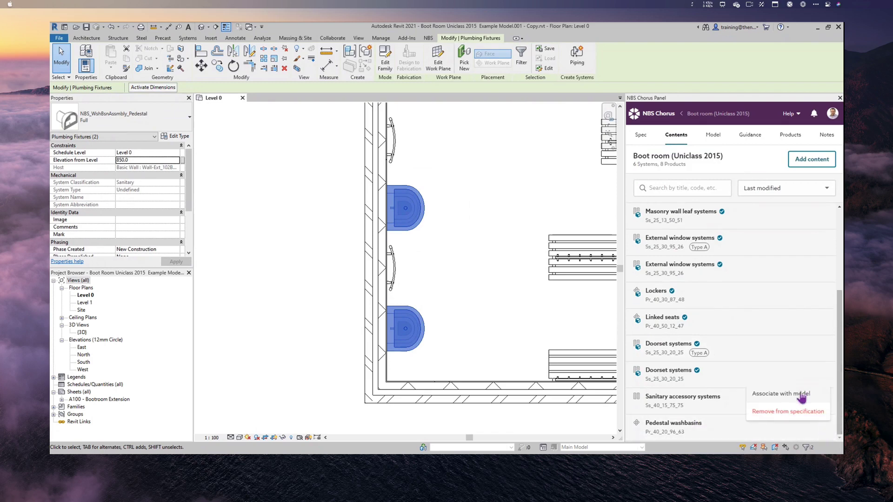
click(803, 395)
click(795, 422)
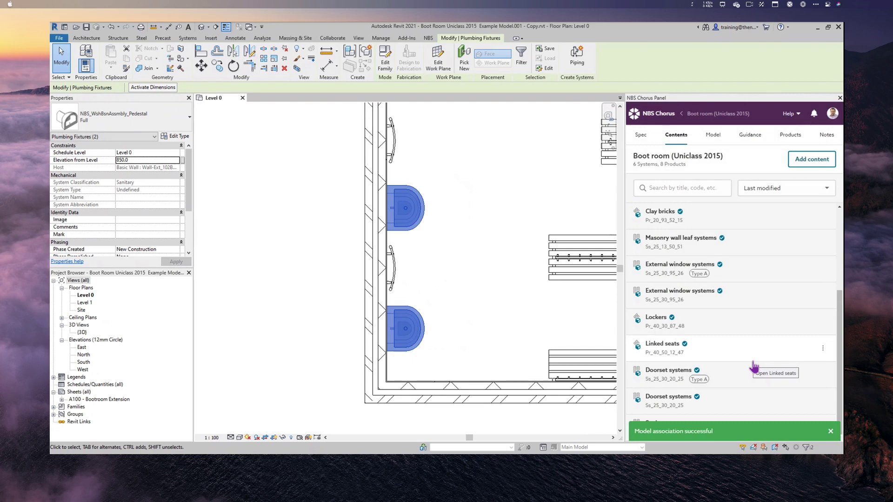
click(713, 135)
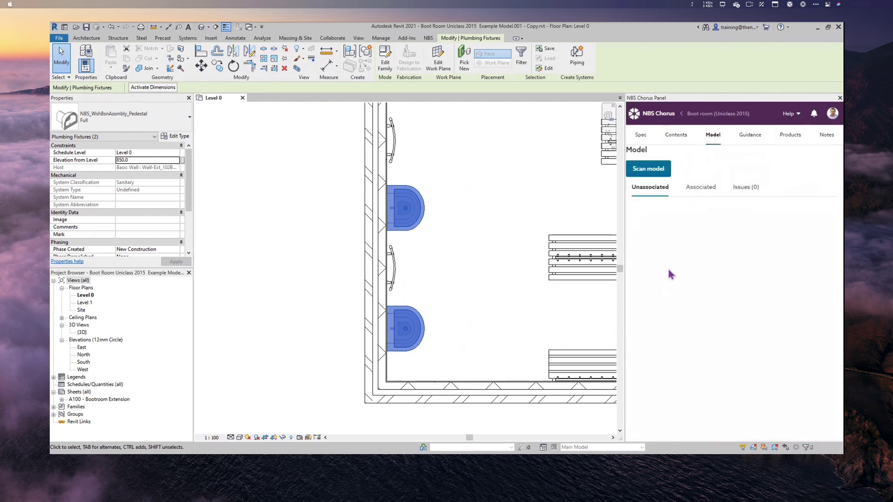
- Fit the whole Boot room in view and expand Walls under Associated elements
scroll(478, 274, down, 4)
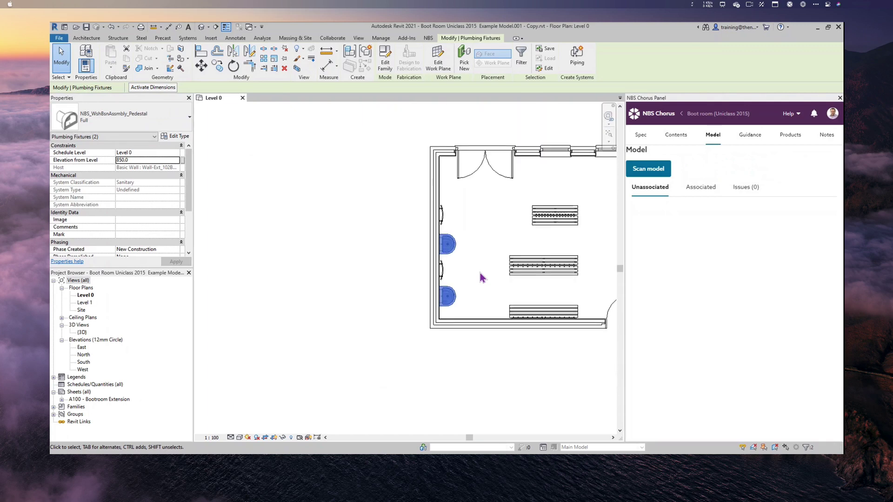
middle_drag(557, 243, 437, 269)
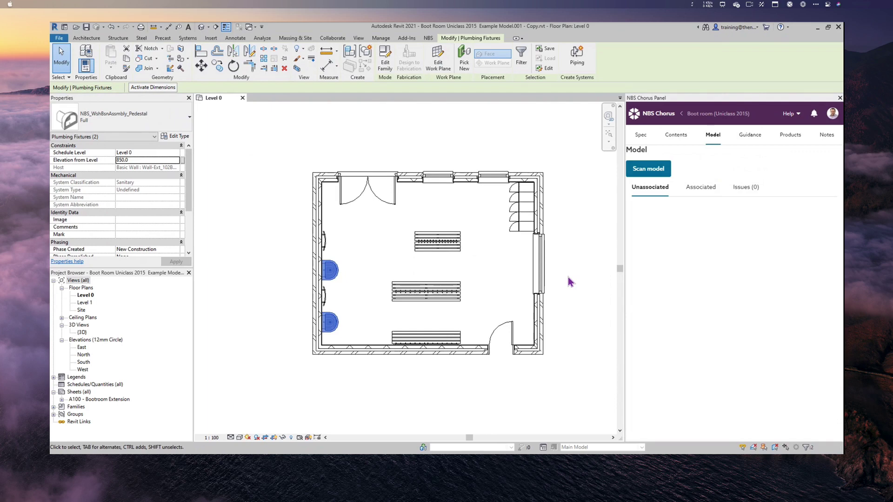
click(699, 188)
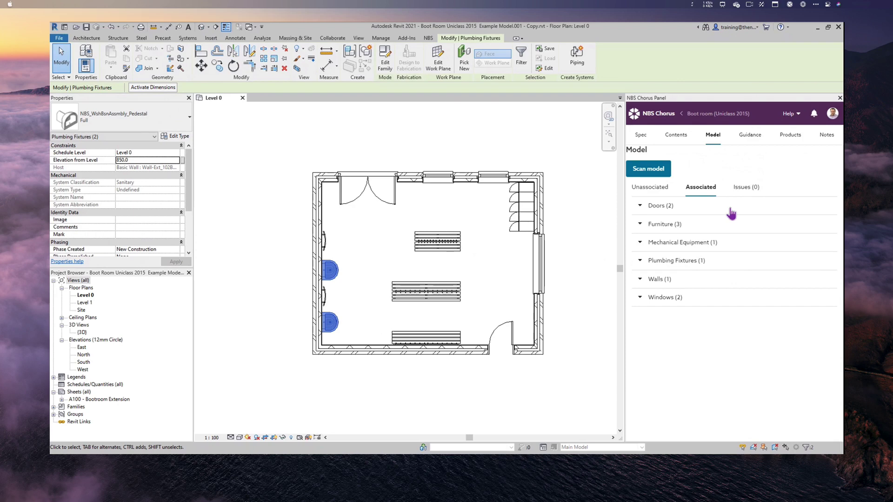
click(644, 280)
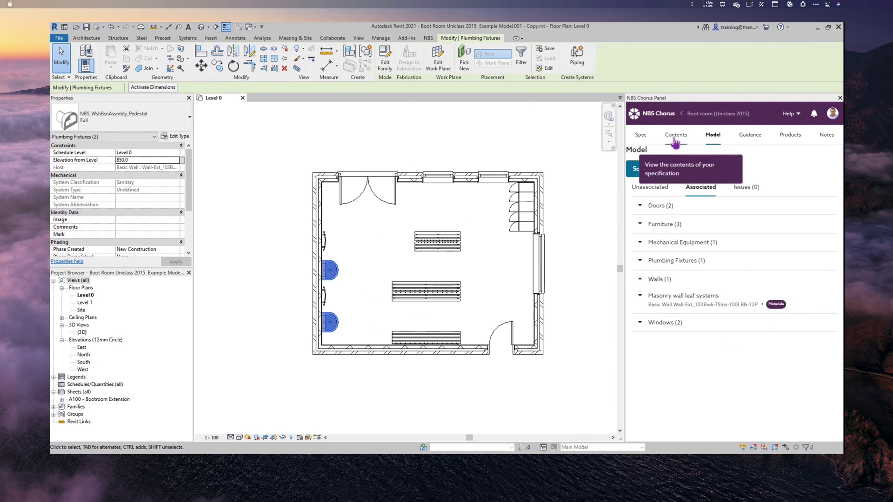
- Clear the washbasin selection and select the double entrance door to show its Doorset systems clause
click(675, 139)
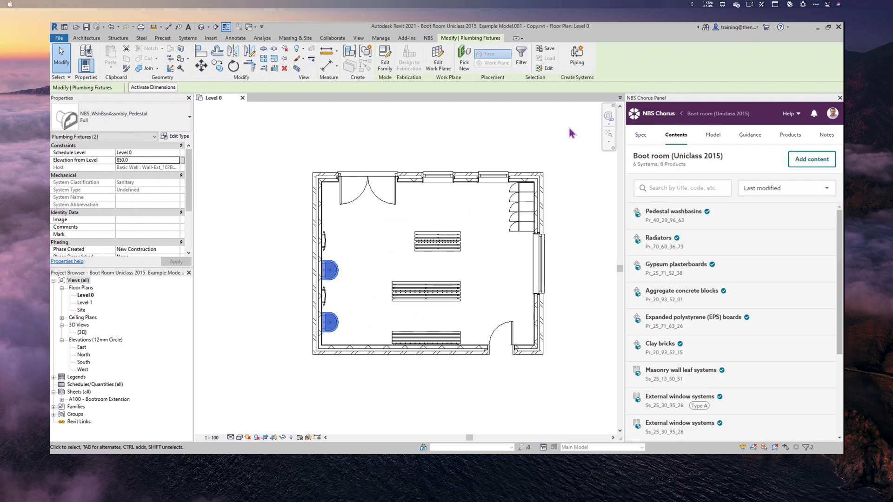
click(563, 135)
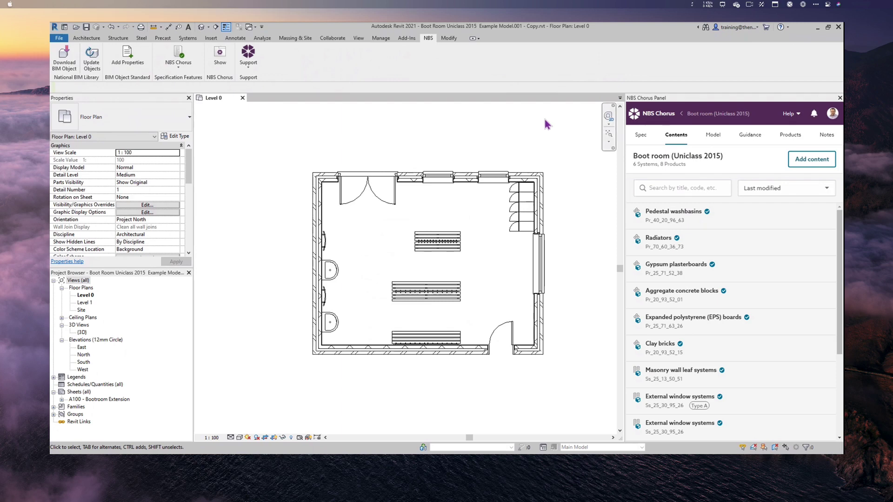
click(365, 179)
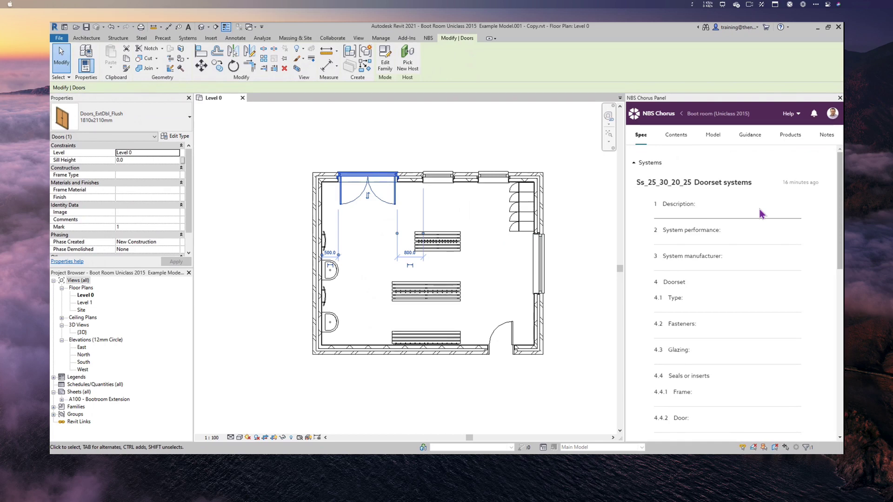
- Enter 'For external wall' as the description and strike out System performance and System manufacturer
click(704, 216)
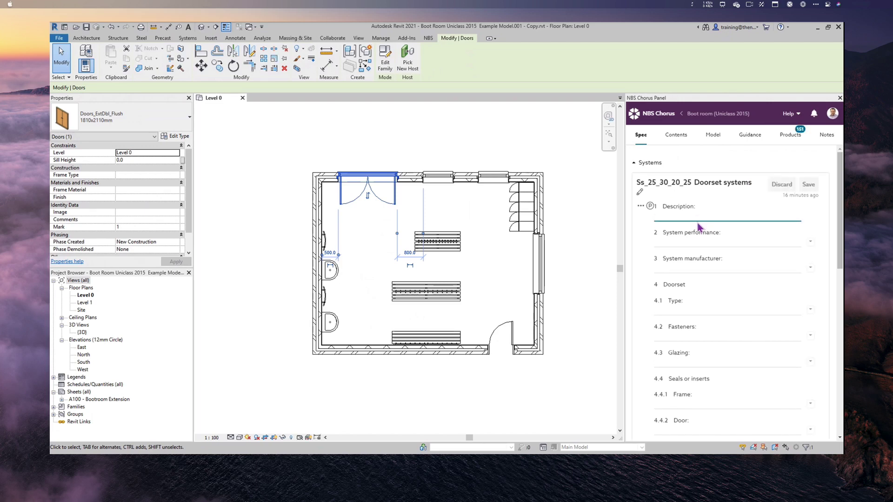
text(fO)
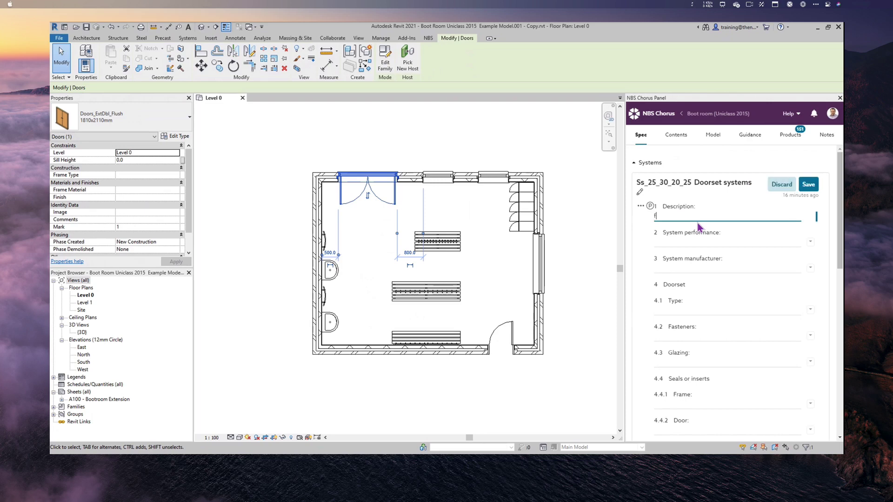
key(BackSpace)
key(BackSpace)
key(BackSpace)
text(Fo)
mouse_move(651, 235)
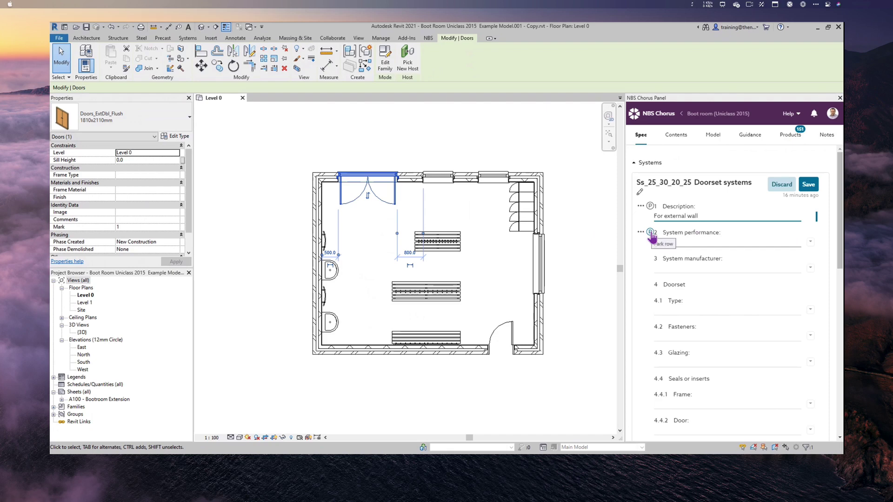
click(650, 234)
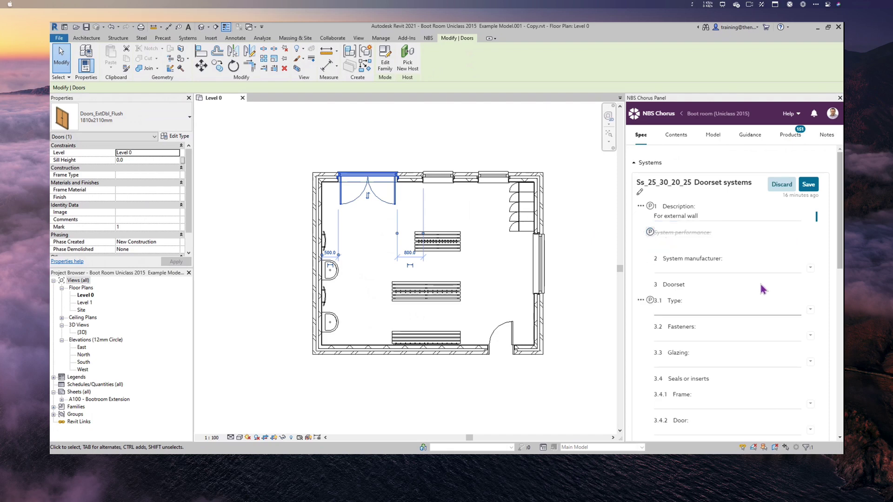
mouse_move(726, 269)
click(650, 258)
- Set the doorset Type to Composite doorsets and Fasteners to Carbon steel masonry brackets
mouse_move(774, 306)
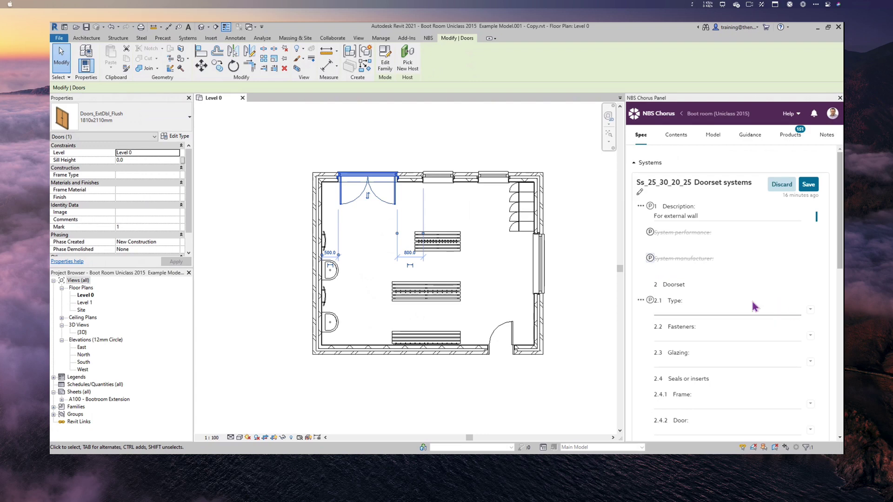
mouse_move(668, 284)
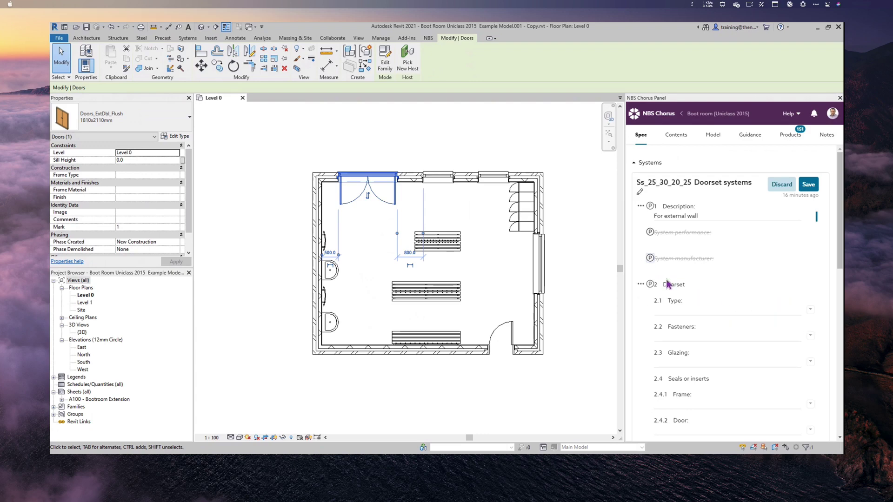
click(810, 310)
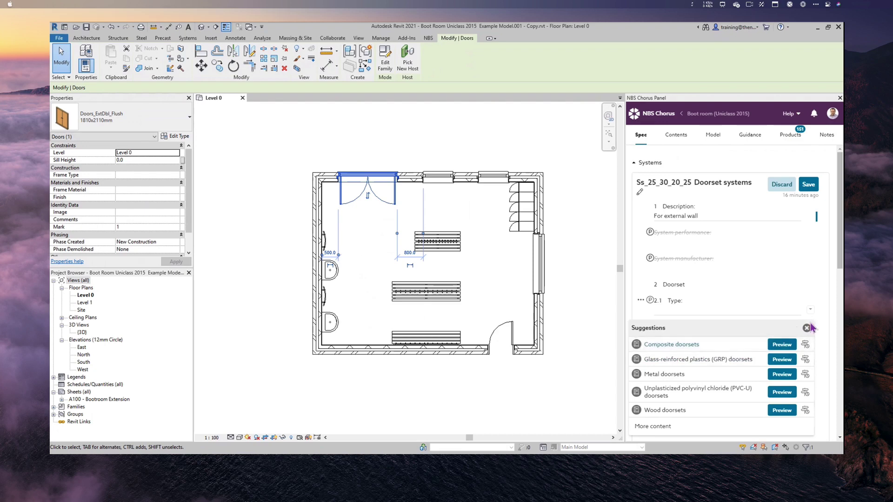
click(805, 344)
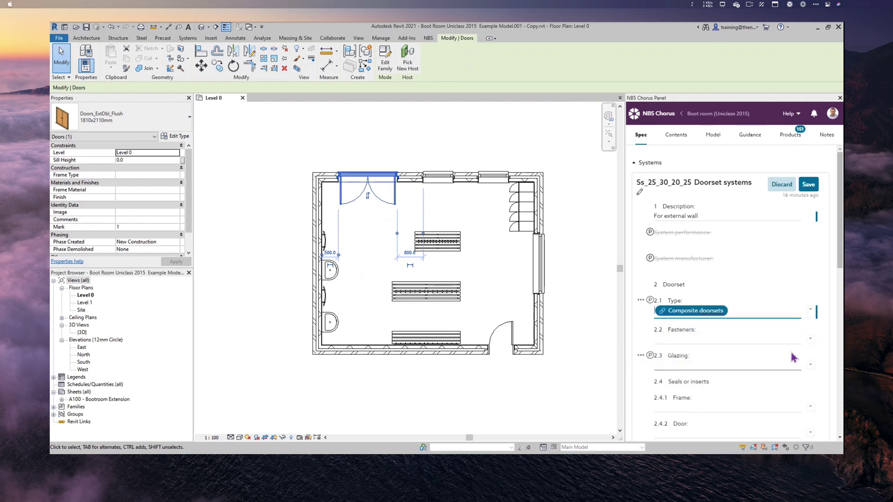
click(814, 341)
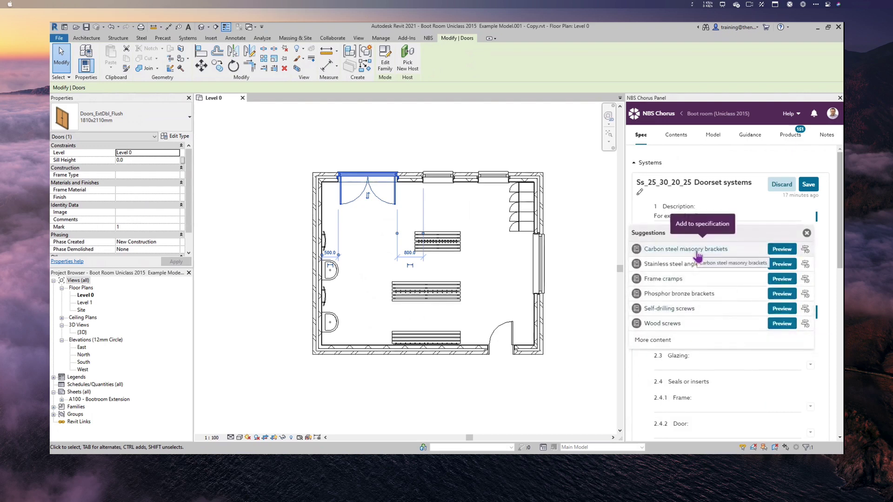
click(807, 234)
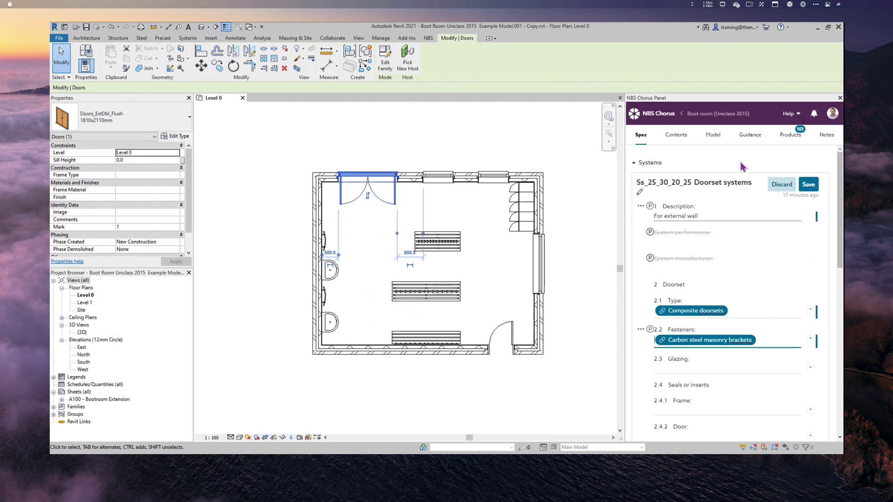
- Read the Doorset systems guidance and widen the NBS Chorus panel to show it beside the clause
click(750, 138)
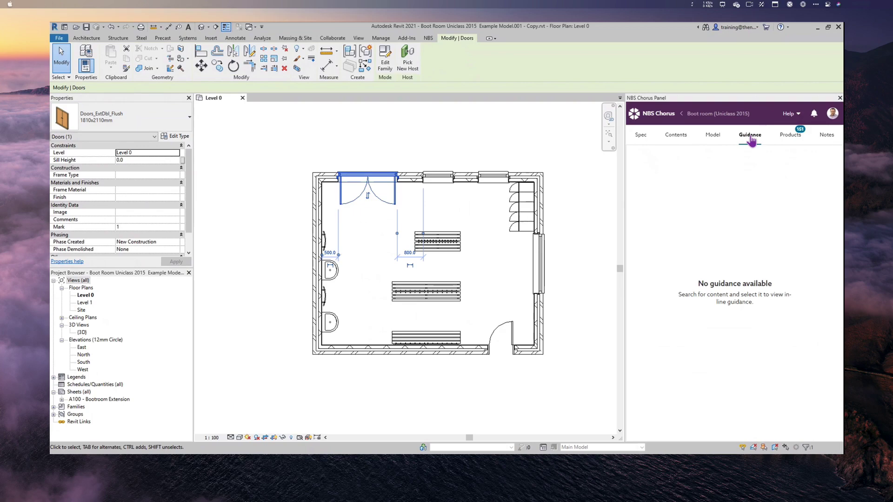
scroll(694, 255, down, 3)
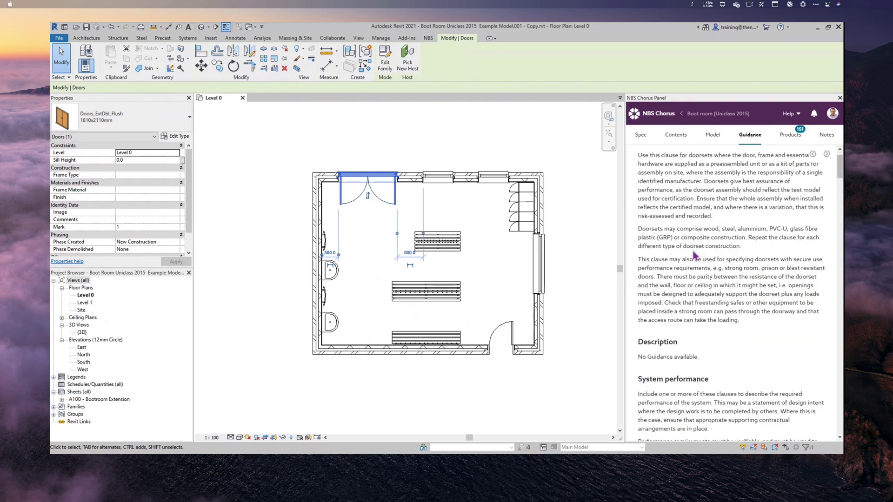
scroll(694, 255, down, 9)
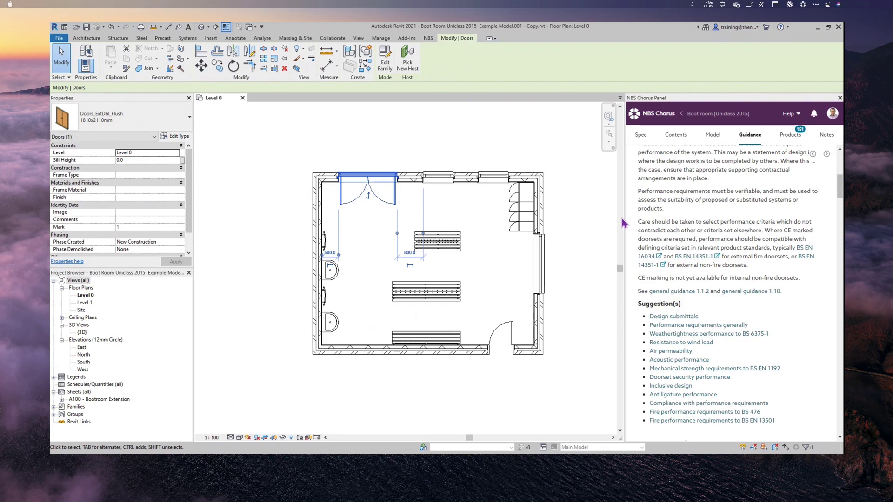
drag(625, 220, 370, 198)
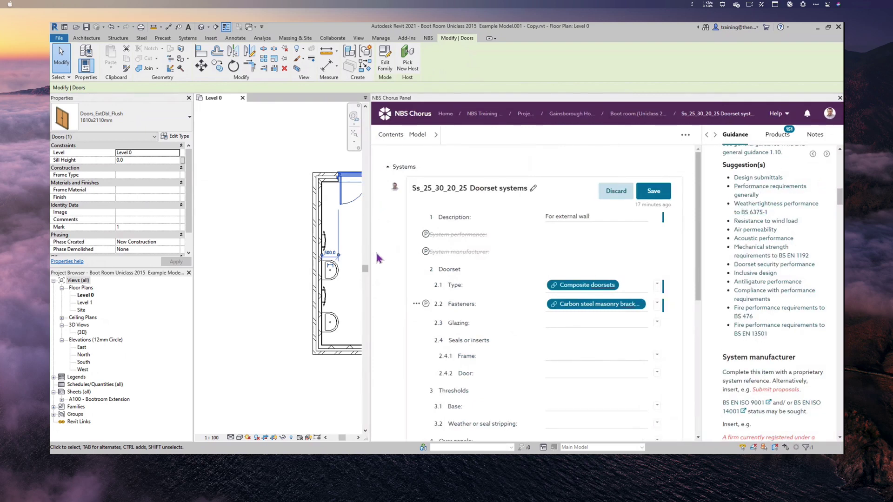
- Restore the plan width, set Glazing to Vision panels, save, and scroll to the Composite doorsets clause
drag(371, 255, 597, 274)
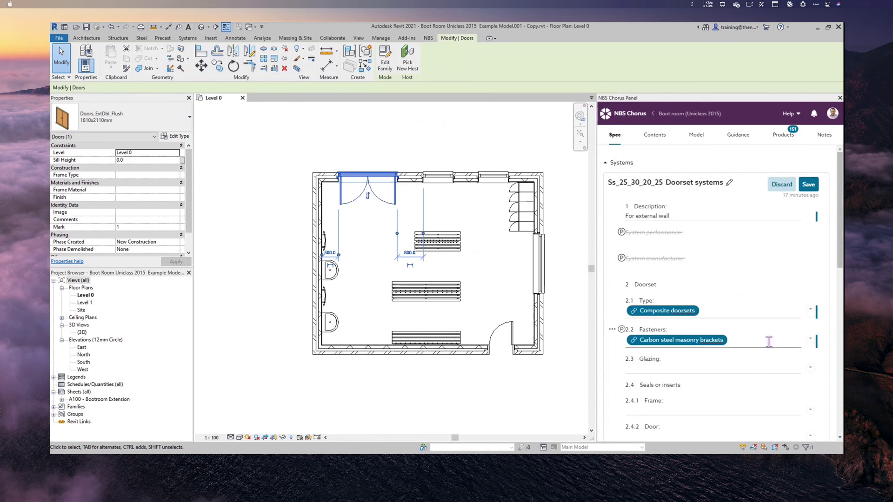
scroll(767, 344, down, 1)
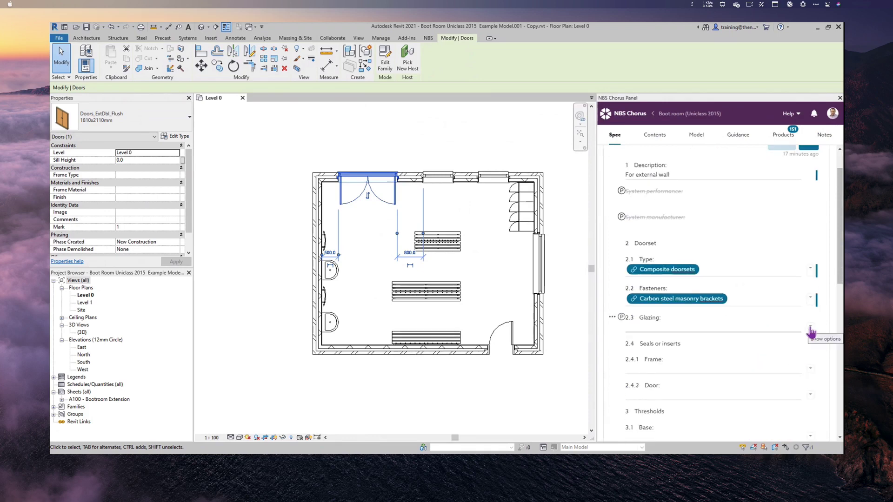
click(812, 328)
click(677, 364)
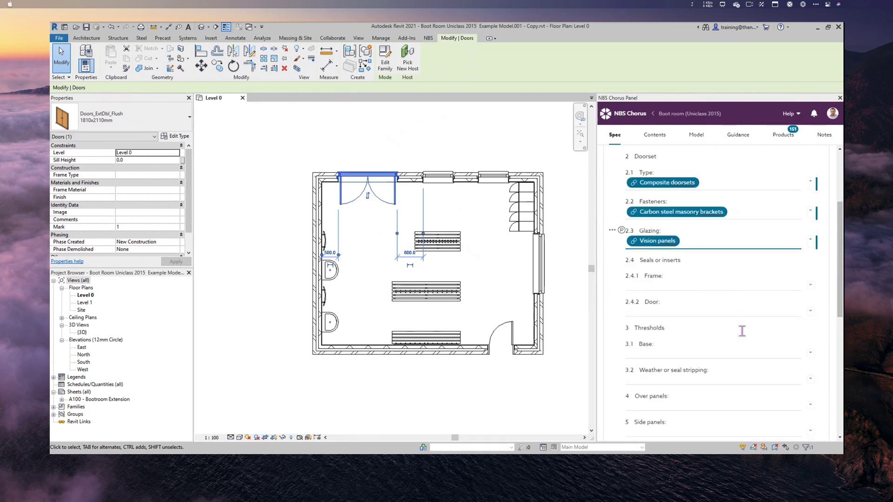
click(808, 185)
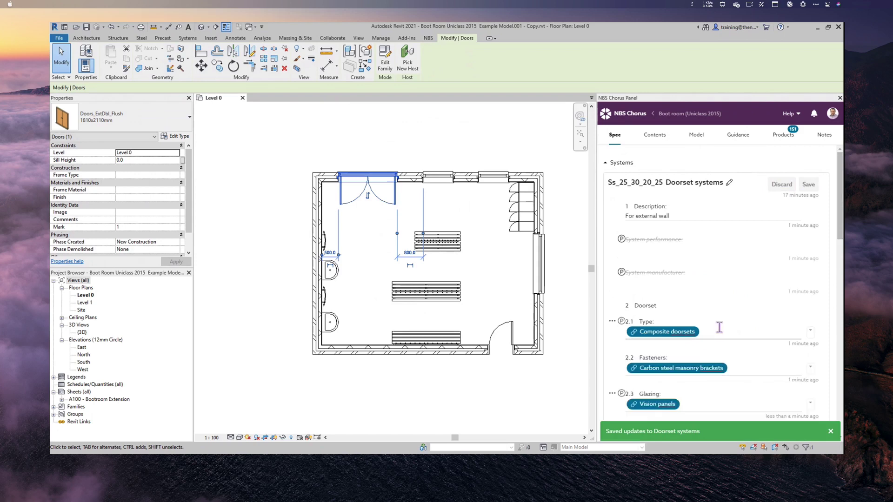
scroll(721, 328, down, 10)
scroll(723, 325, down, 10)
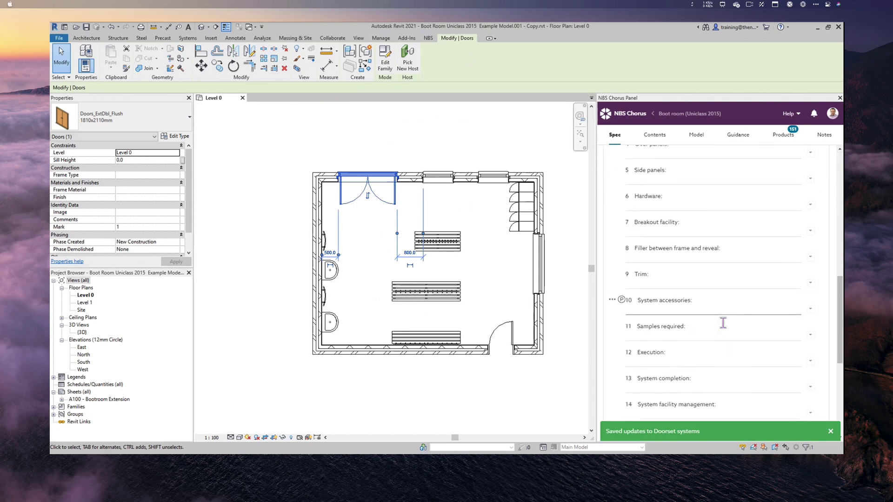
scroll(690, 300, down, 5)
scroll(689, 297, down, 3)
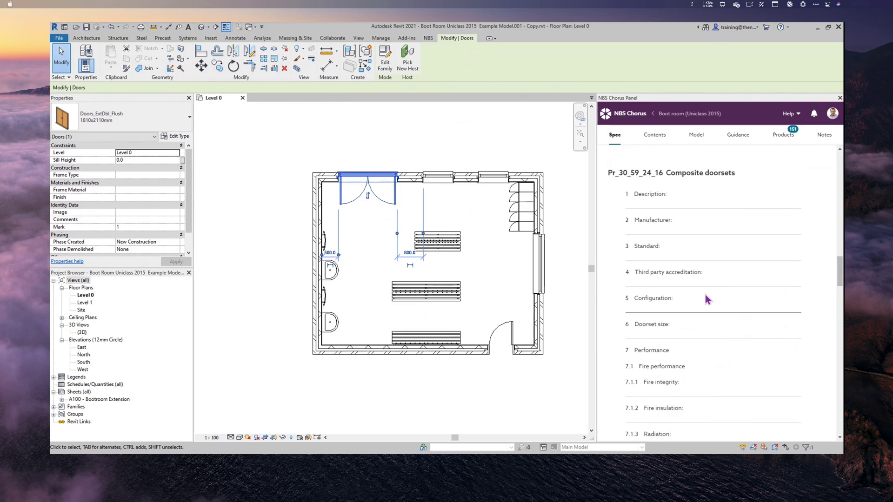
scroll(709, 301, up, 1)
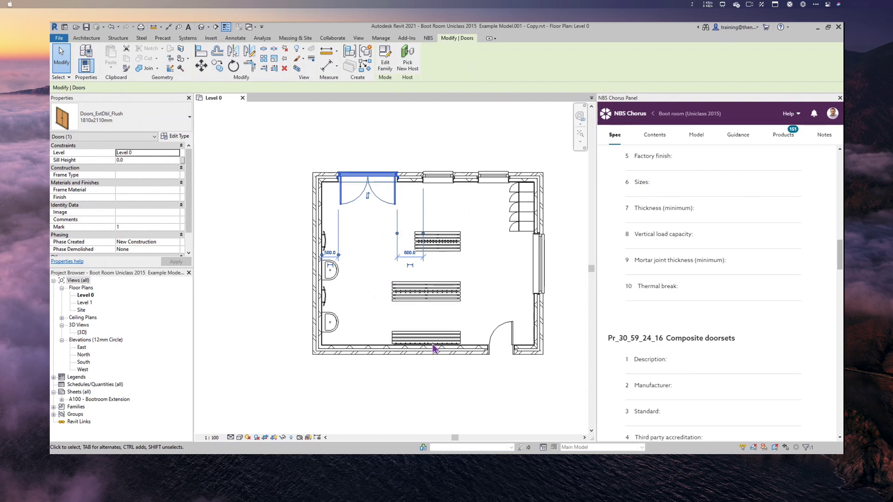
- Select the left-wall washbasin, check its Contents and Model links, then view its Pedestal washbasins clause
click(330, 271)
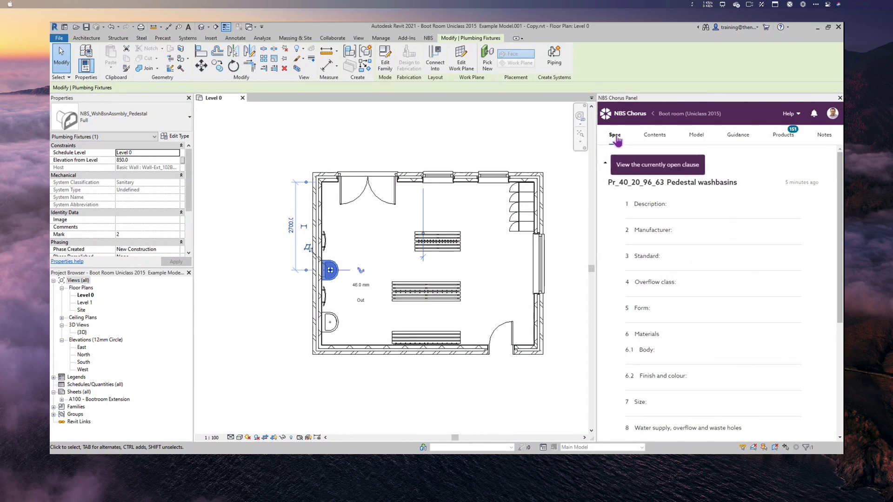
click(656, 139)
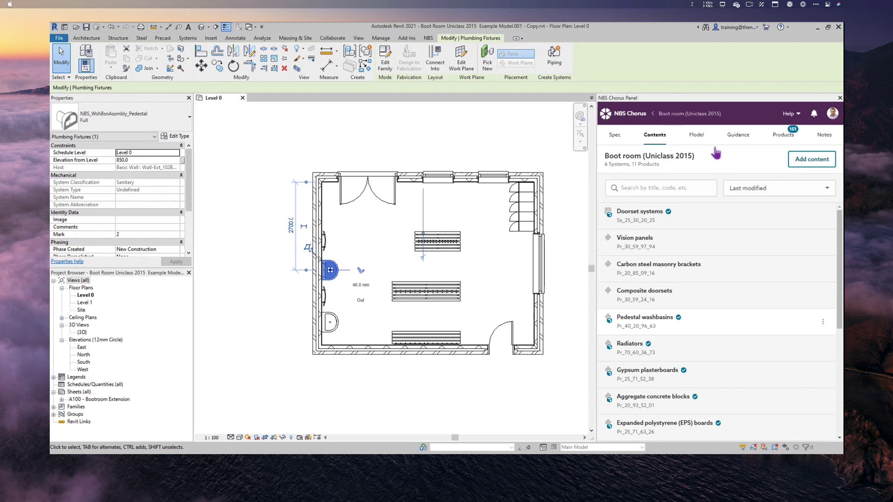
click(697, 137)
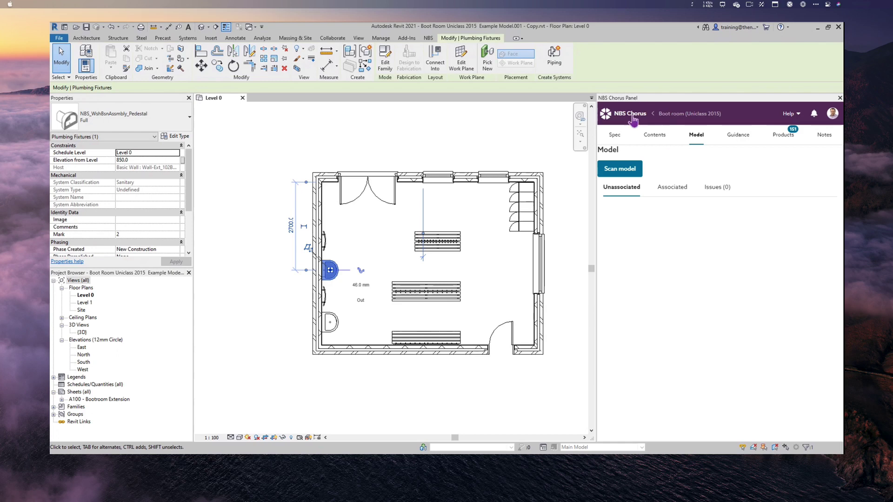
click(615, 136)
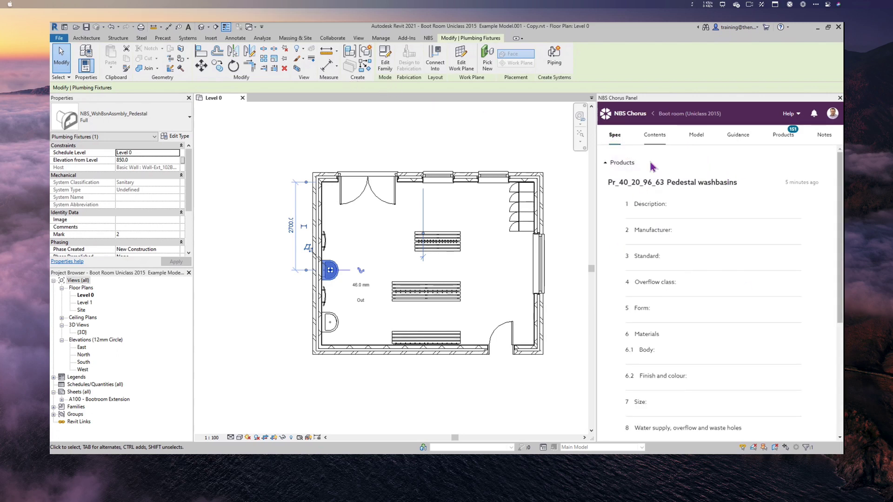
- Hide the NBS Chorus panel, recentre the Level 0 plan and clear the washbasin selection
click(428, 39)
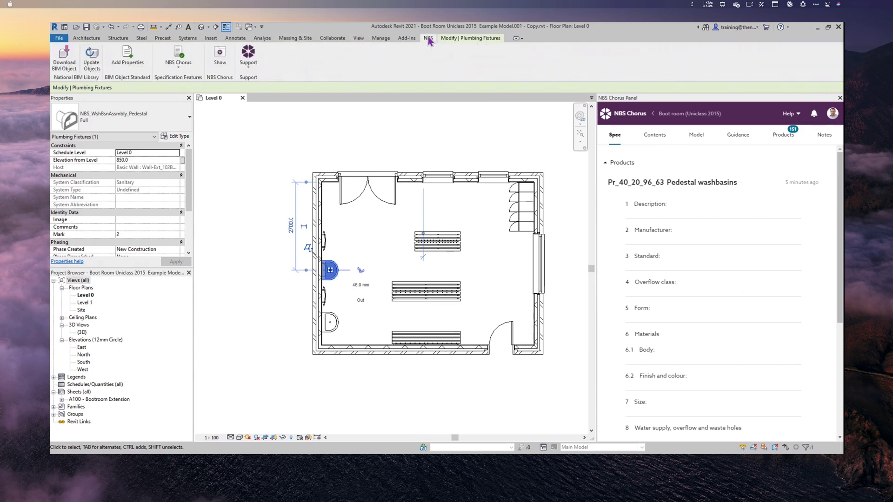
click(220, 54)
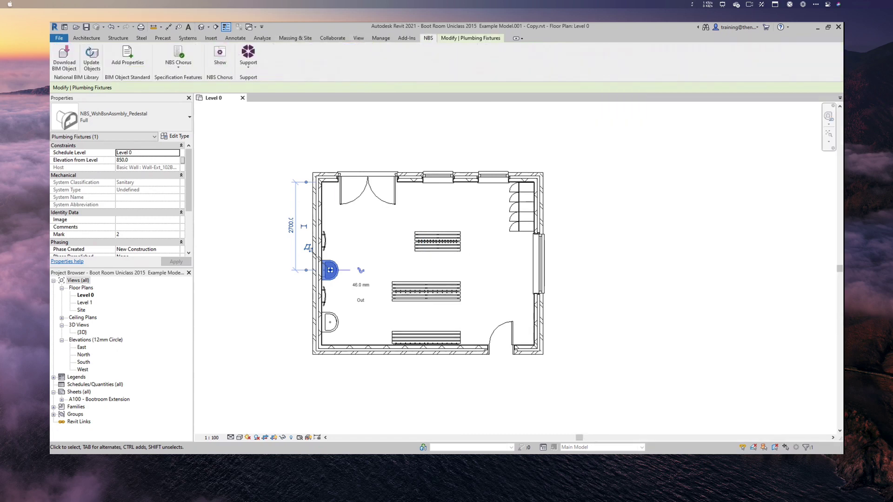
scroll(426, 275, up, 1)
middle_drag(426, 274, 501, 276)
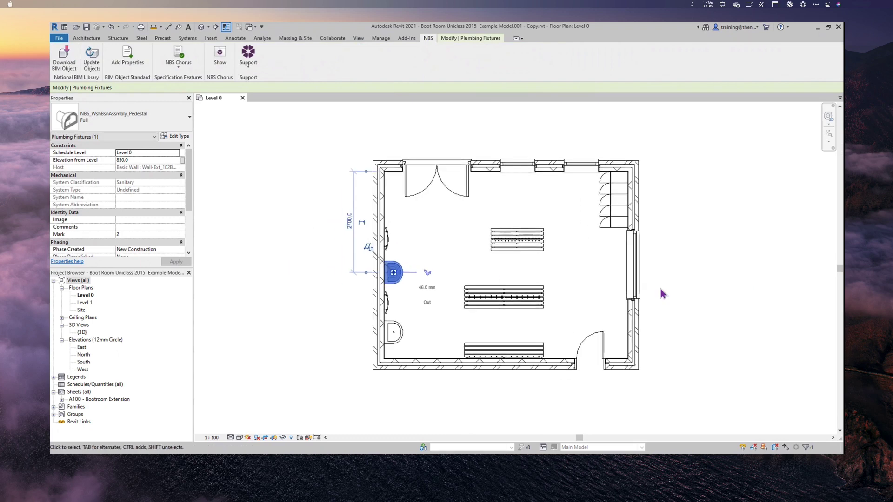
click(721, 259)
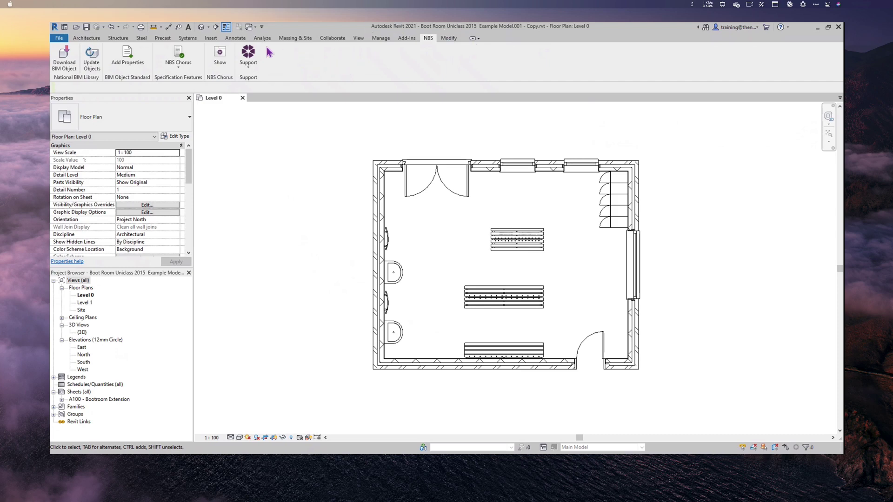
- Open the NBS plugin's About dialog and go to its Tags folder in File Explorer
click(248, 56)
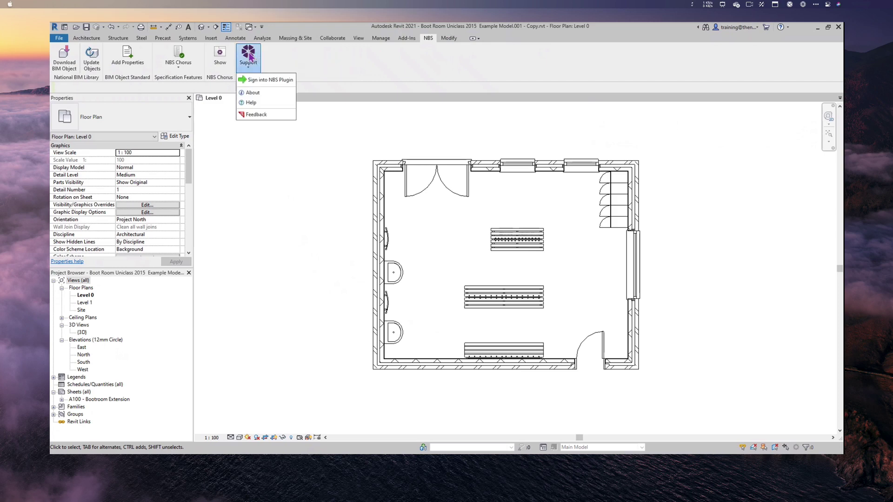
click(263, 93)
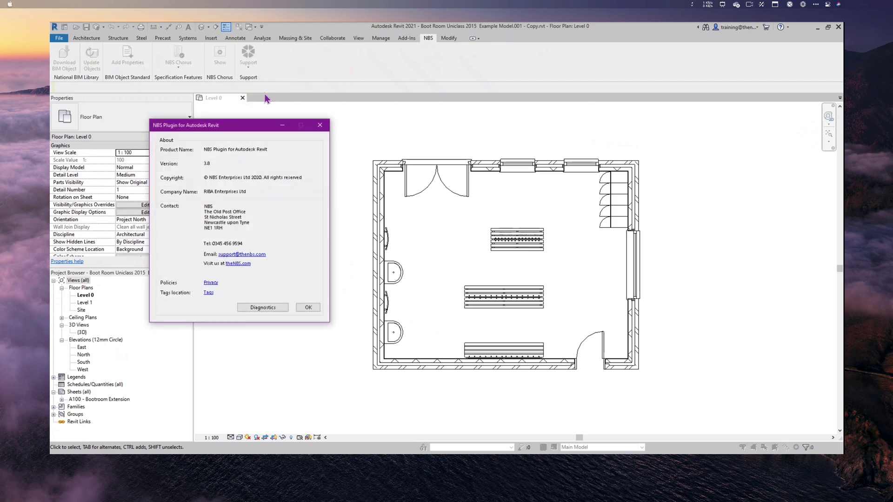
click(208, 294)
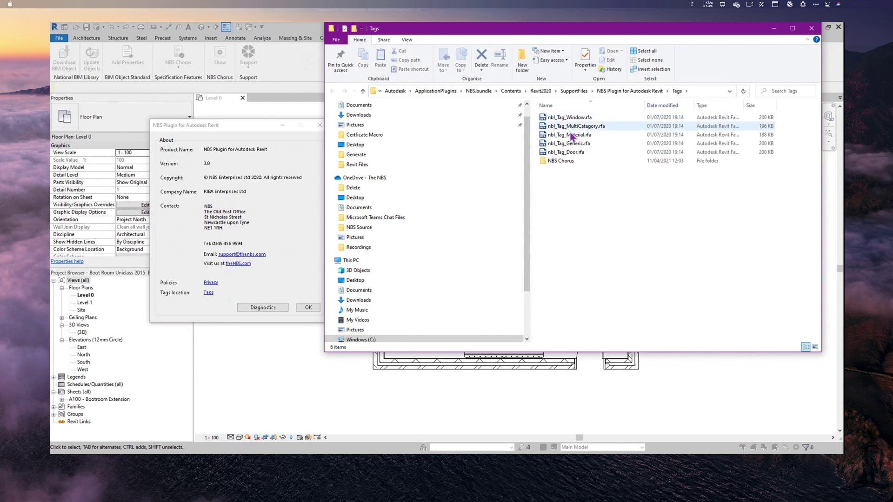
- Enter the NBS Chorus subfolder and select its full address-bar path for copying
double_click(568, 162)
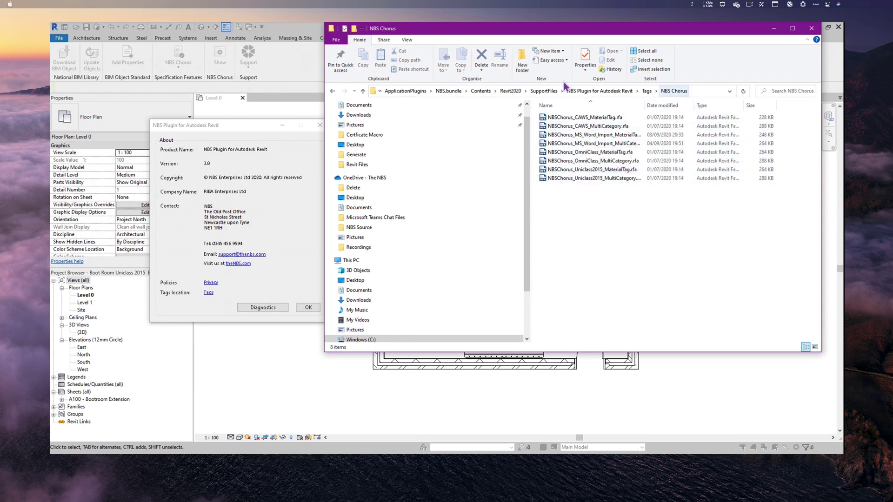
click(707, 92)
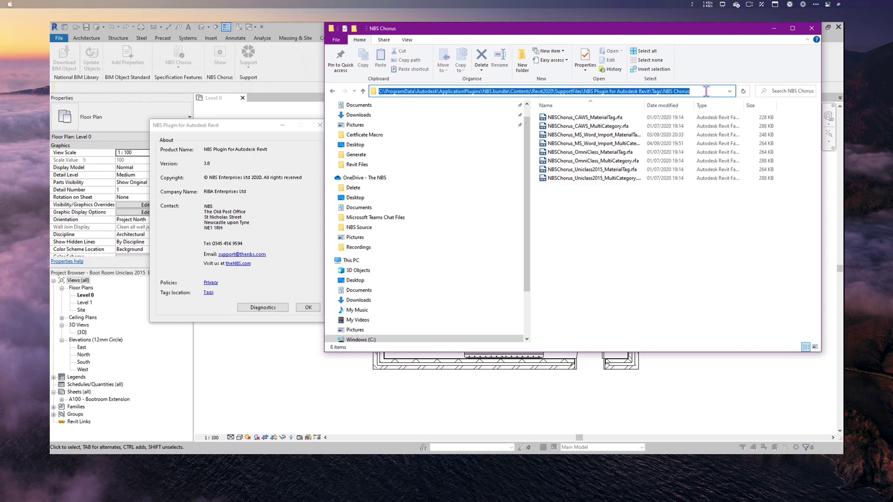
- Close File Explorer and the NBS About dialog, then start the Annotate Multi-Category tag tool
click(815, 31)
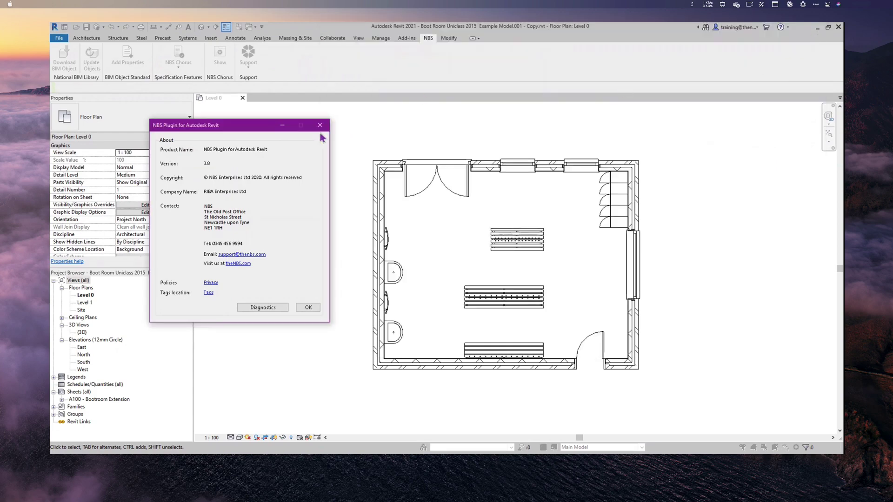
click(320, 126)
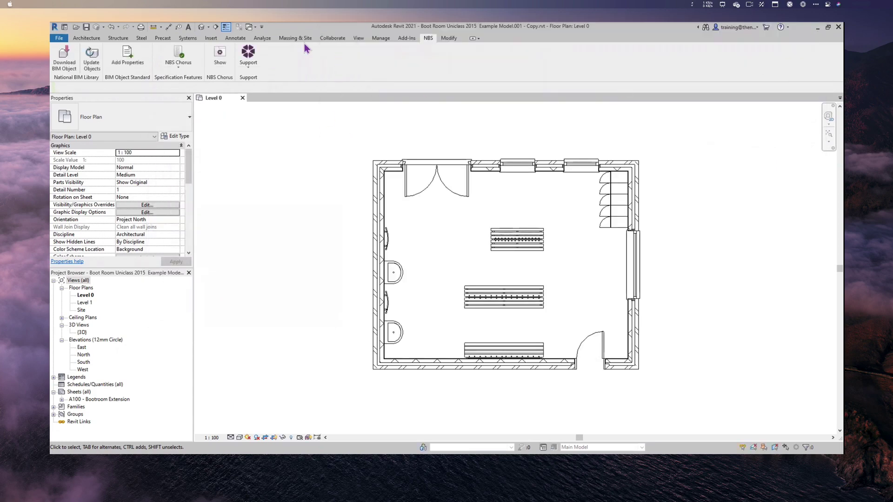
click(236, 39)
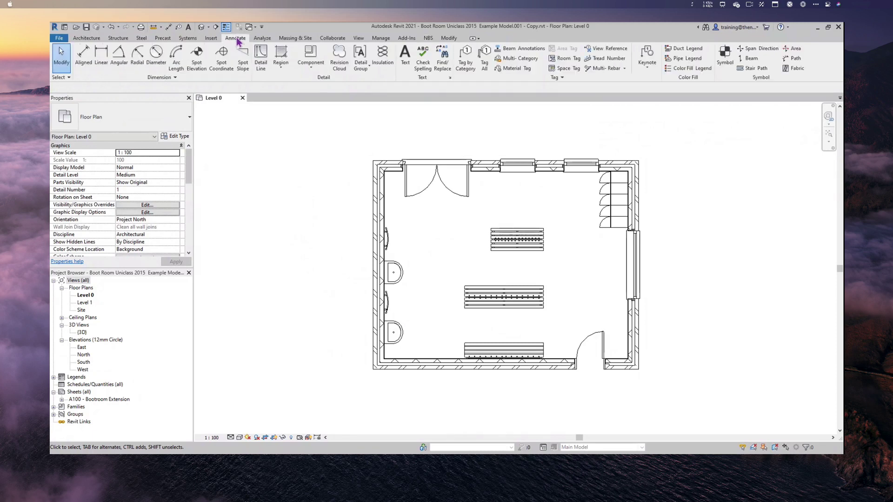
click(524, 63)
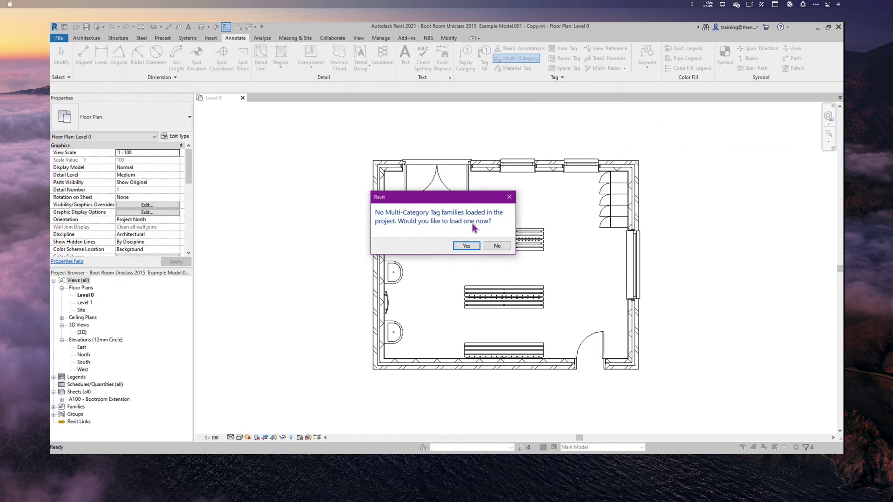
- Accept loading a multi-category tag family, bringing up the Load Family dialog
click(467, 246)
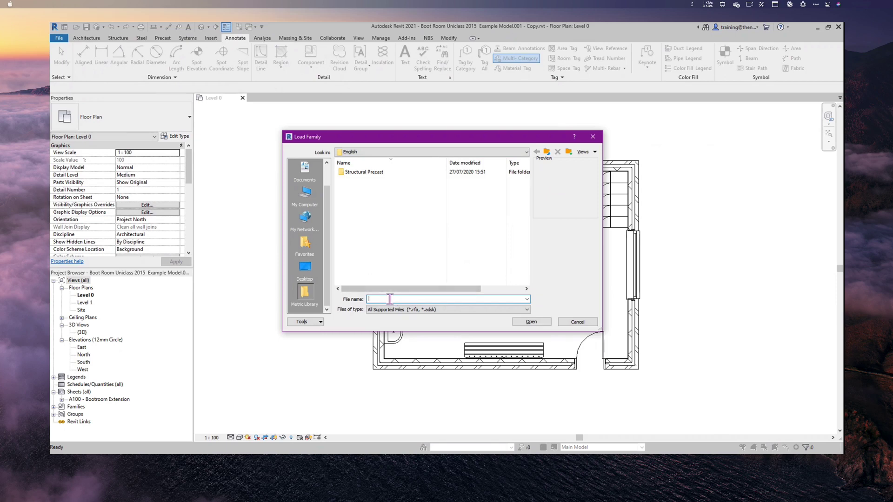
- Paste the copied NBS Chorus folder path into File name to list its eight tag families
key(ctrl+v)
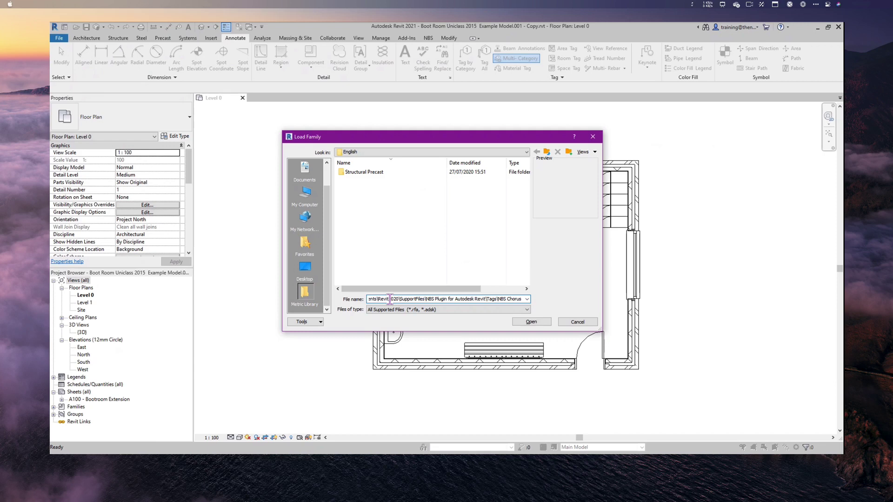
key(Return)
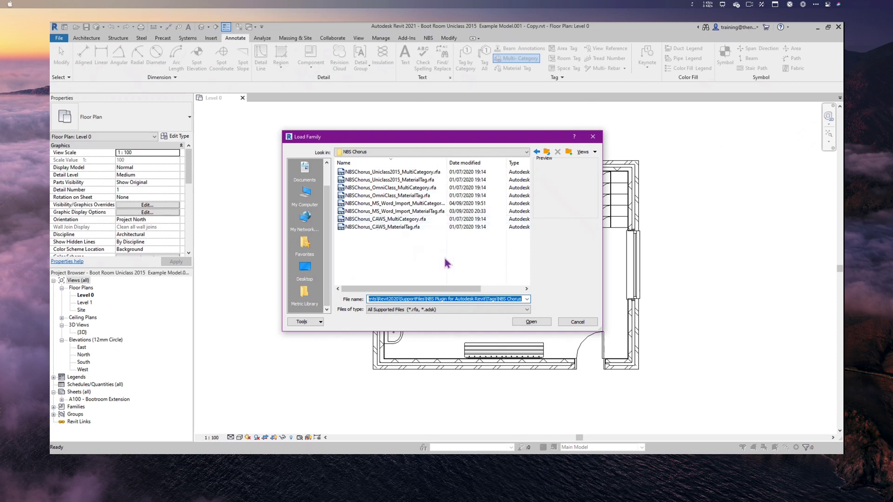
- Load the NBSChorus_Uniclass2015_MultiCategory tag family into the project
click(397, 174)
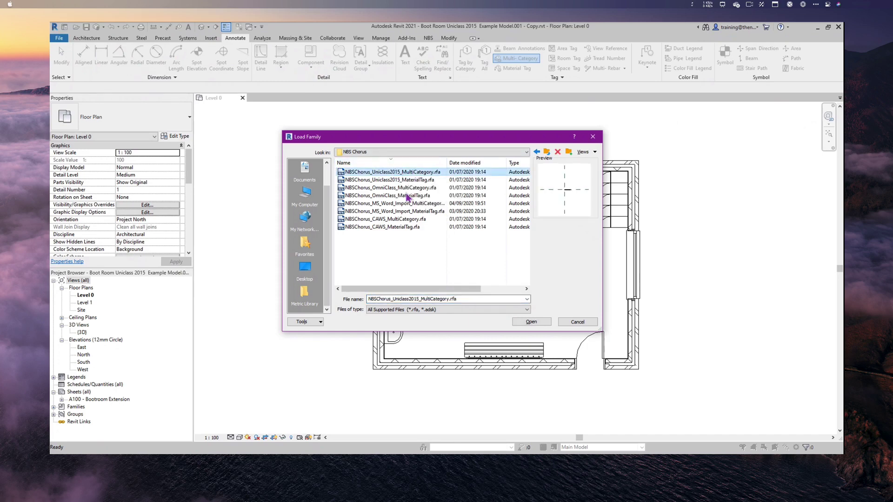
click(531, 321)
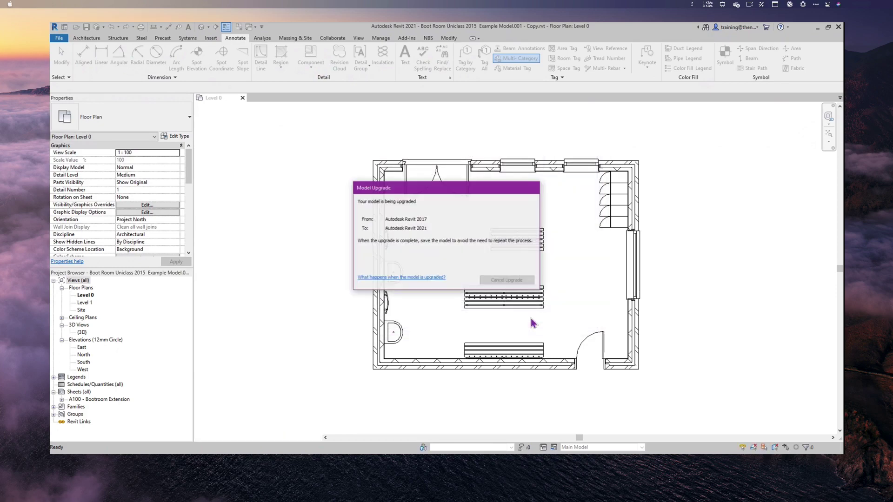
scroll(547, 196, down, 1)
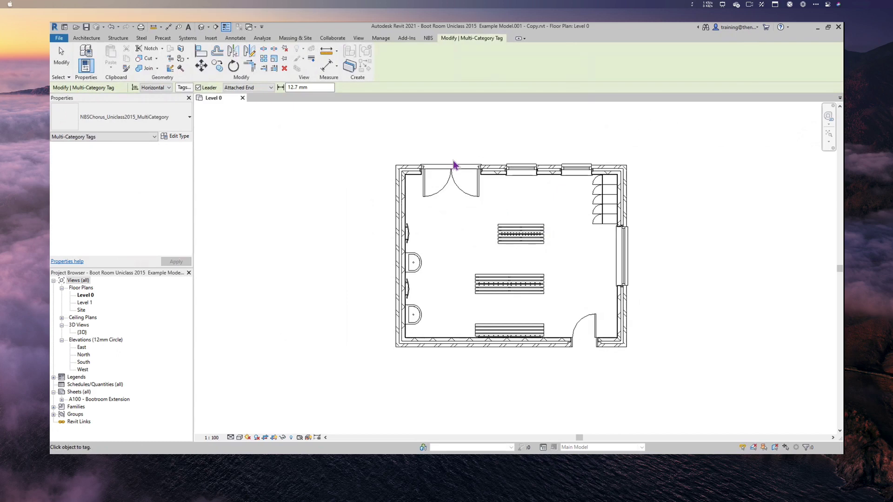
scroll(455, 174, down, 1)
scroll(455, 173, down, 1)
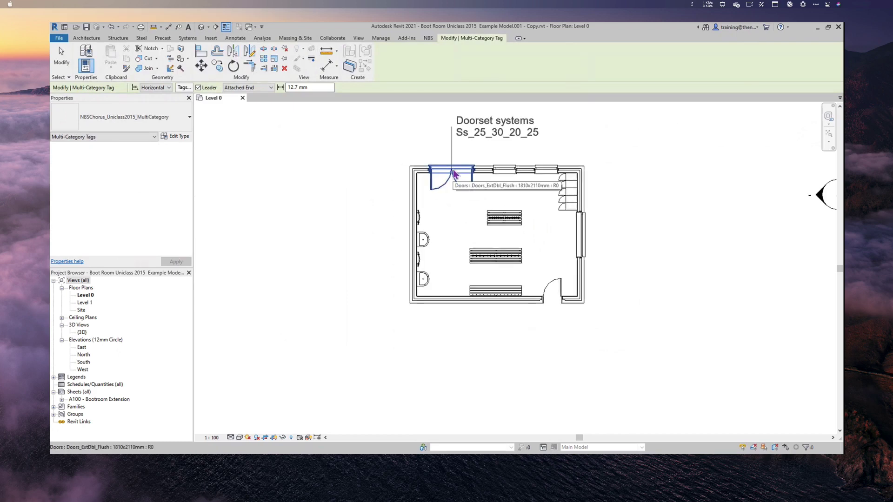
- Tag the double door, the top and right-hand windows, and the lockers, moving the Lockers tag outside
click(454, 174)
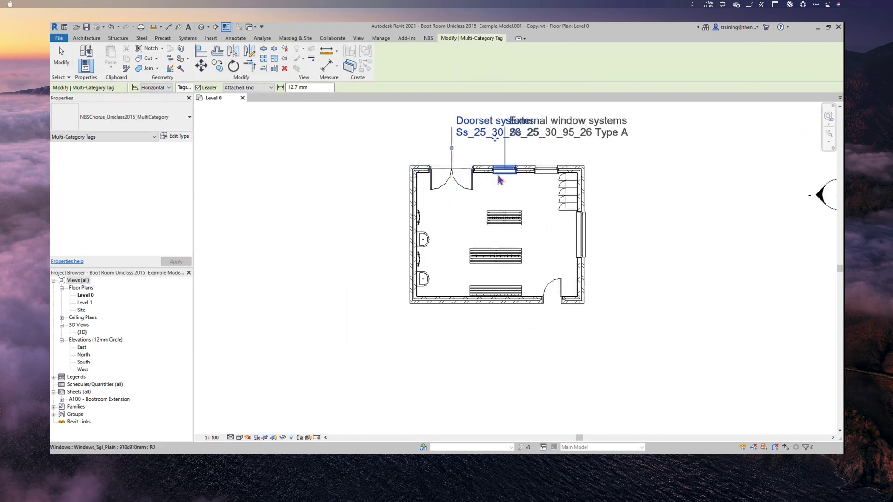
click(547, 169)
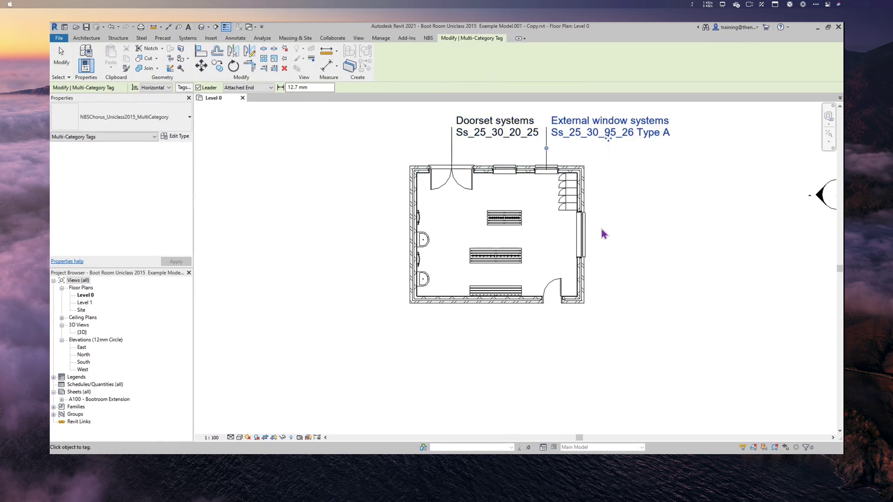
click(588, 238)
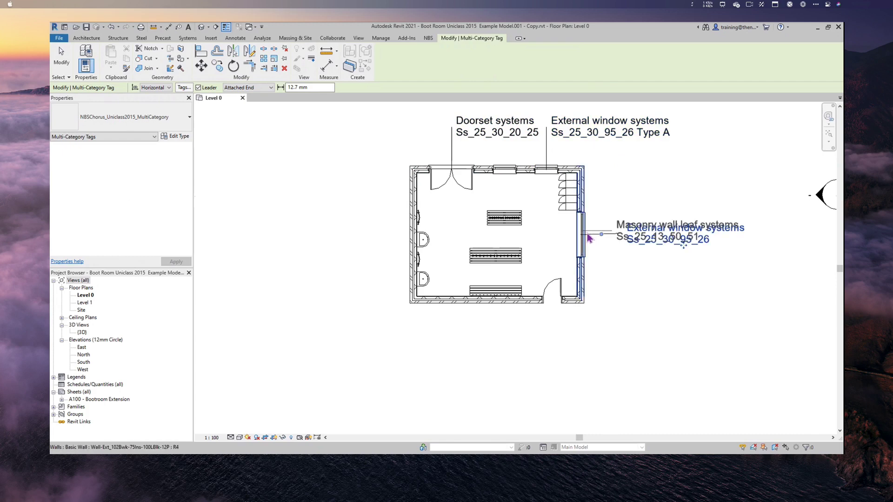
click(577, 192)
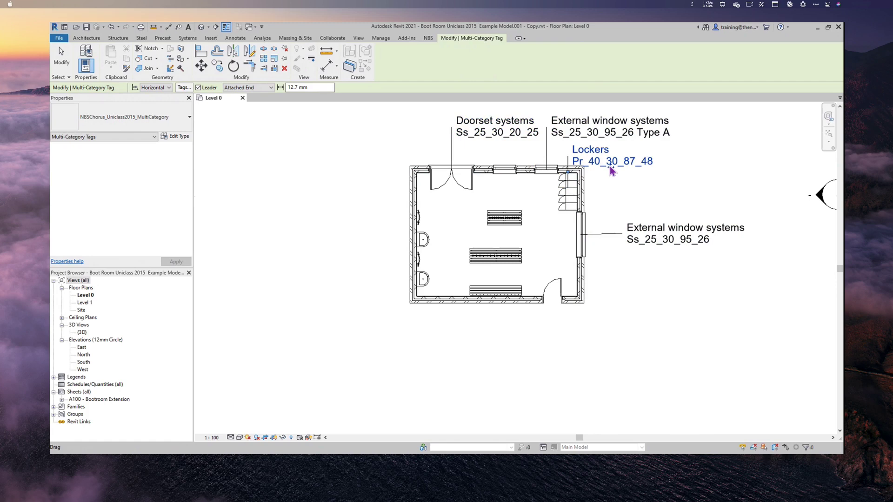
drag(611, 170, 664, 203)
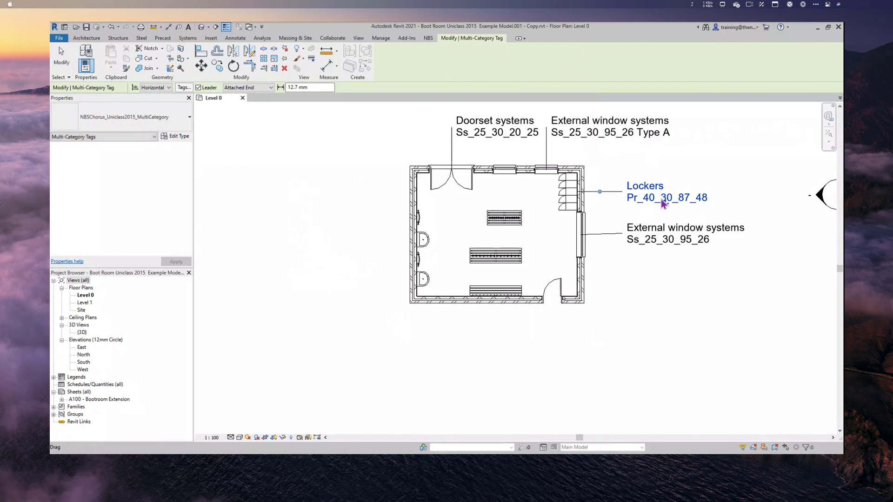
- Tag the bottom door, middle bench, pedestal washbasin and east masonry wall, placing tags clear of the room
click(554, 300)
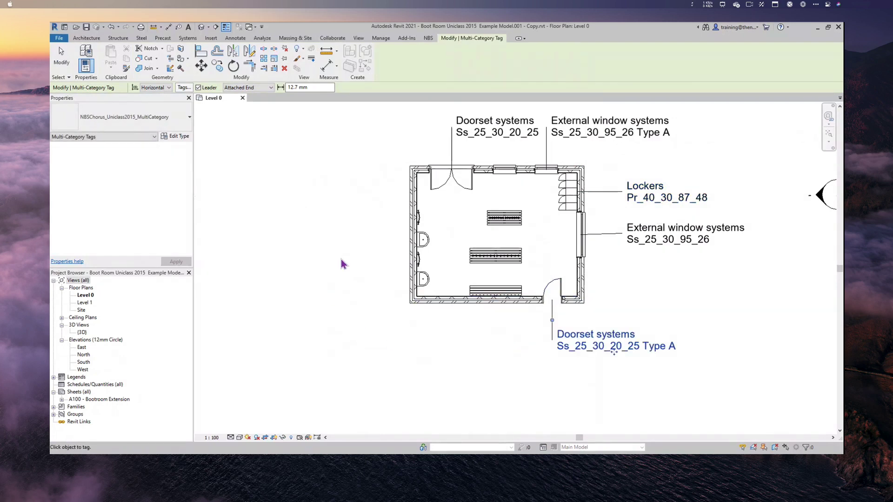
click(496, 263)
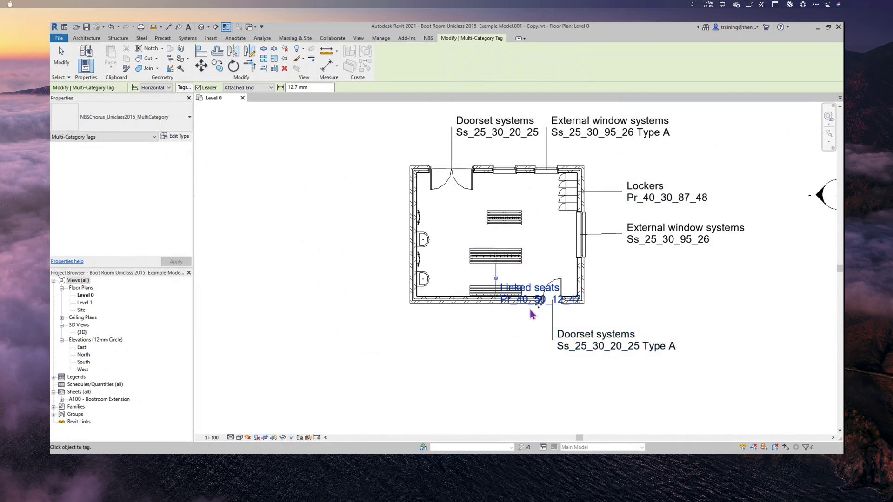
drag(540, 307, 469, 348)
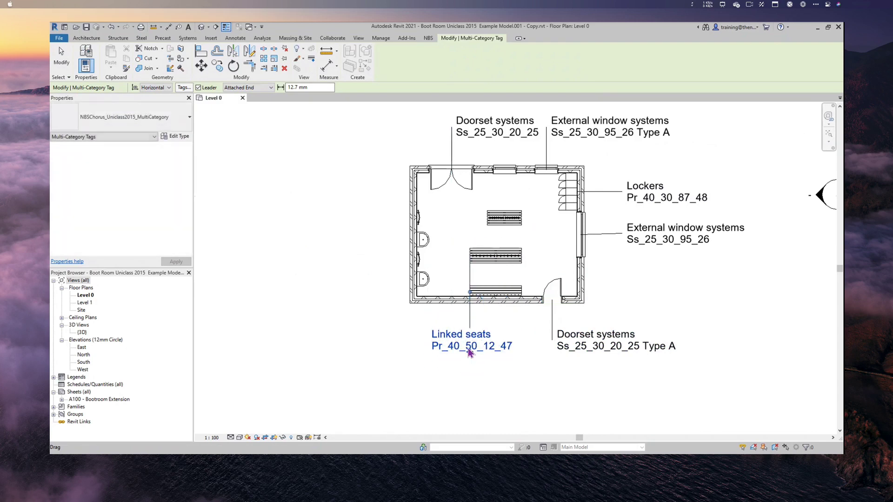
click(426, 284)
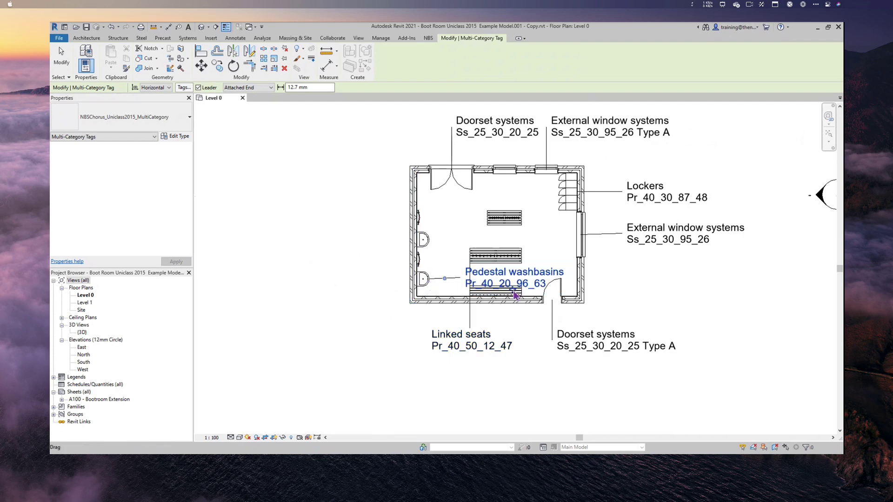
drag(493, 294, 291, 286)
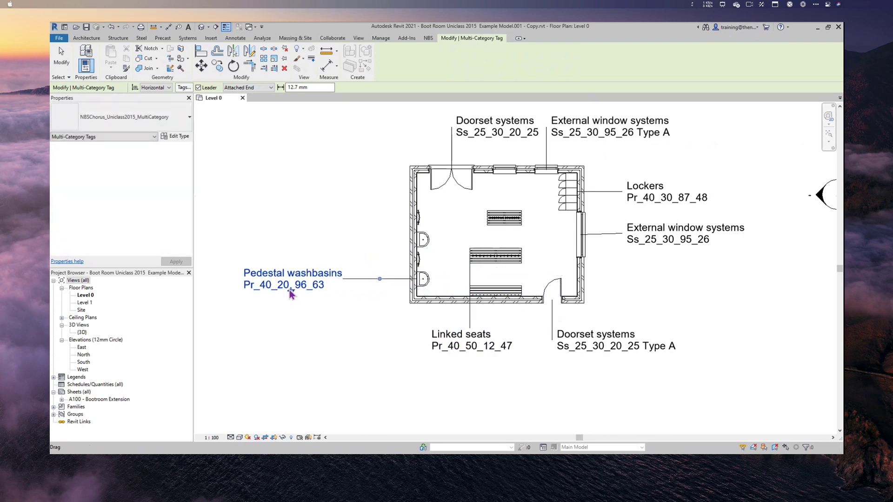
click(585, 287)
drag(674, 294, 692, 296)
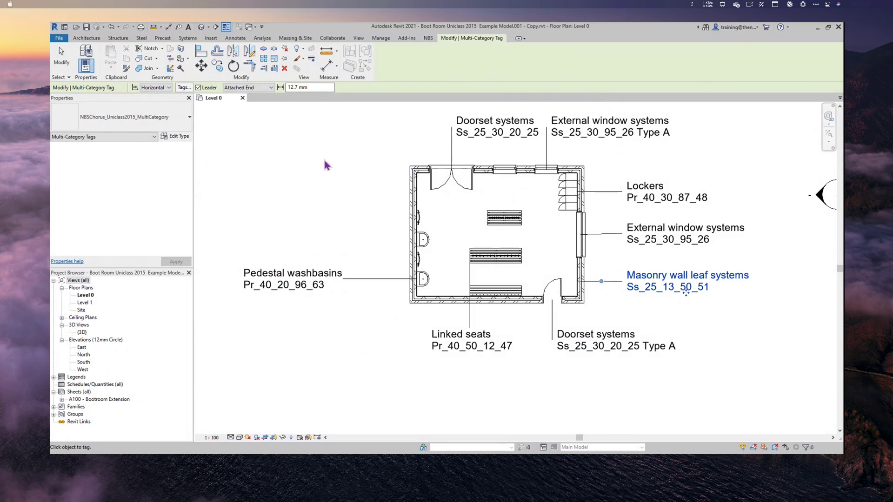
- Start Material Tag and load the NBSChorus_Uniclass2015_MaterialTag family for the wall materials
click(244, 39)
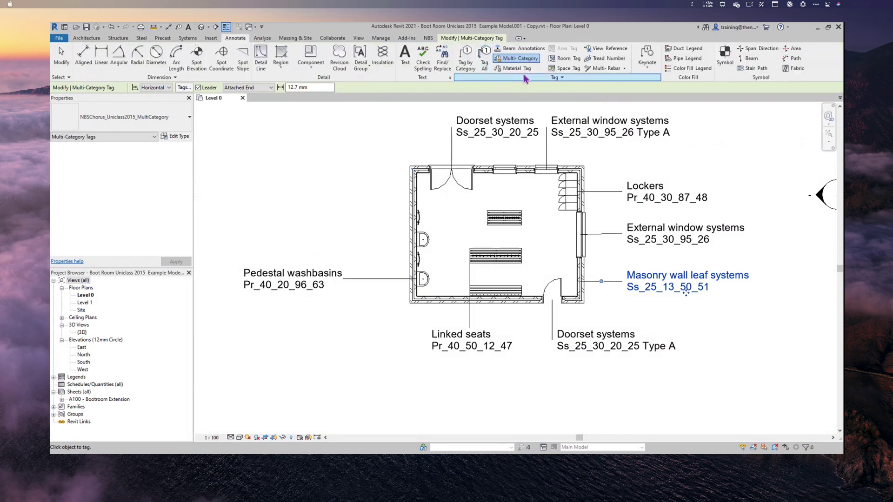
click(517, 69)
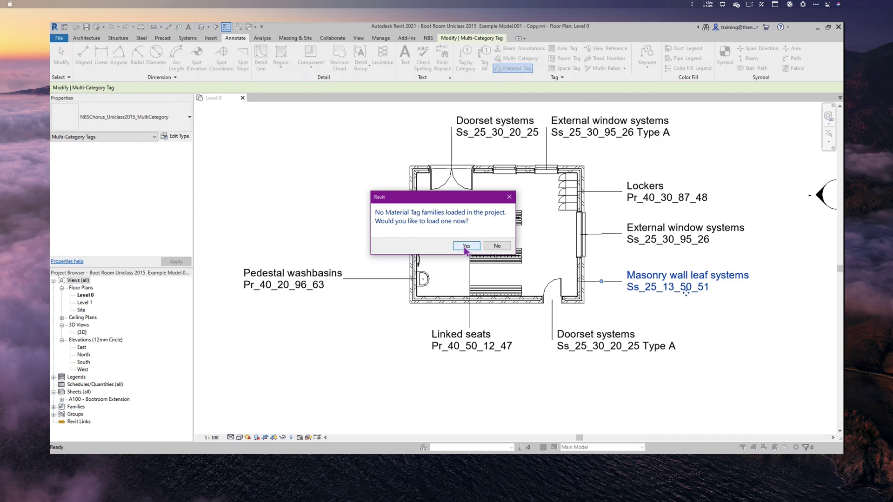
click(465, 246)
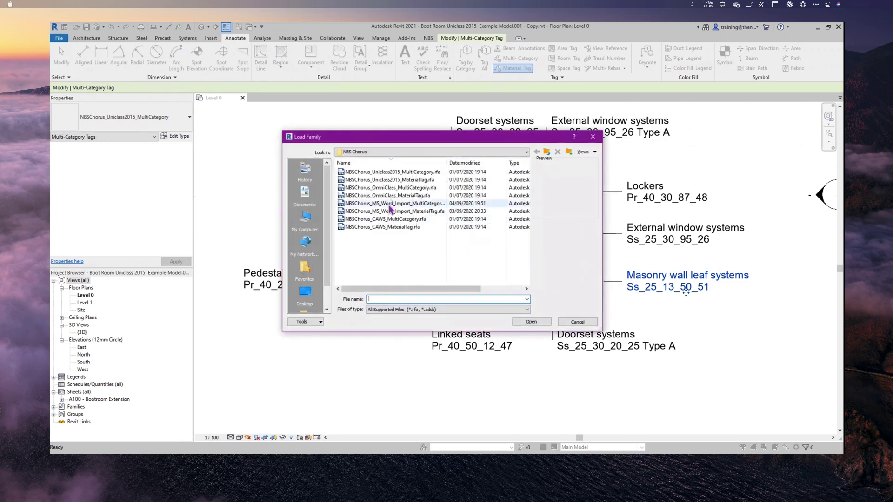
click(414, 181)
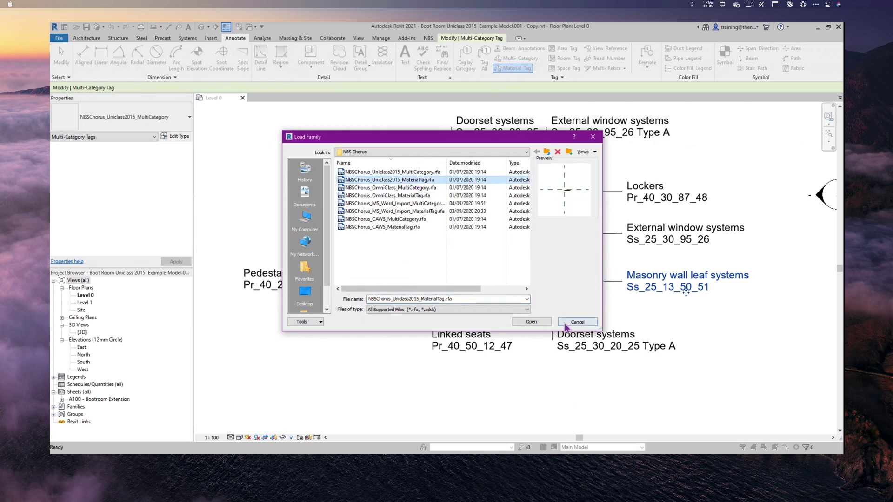
click(536, 323)
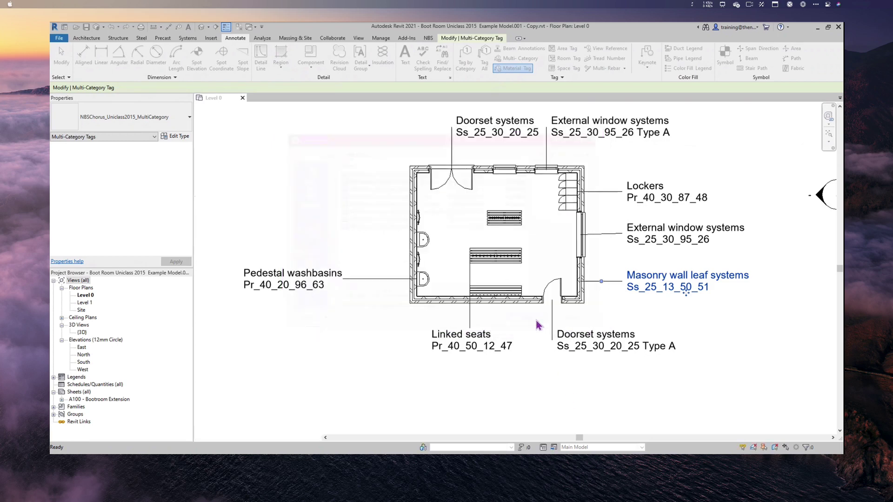
scroll(337, 212, up, 5)
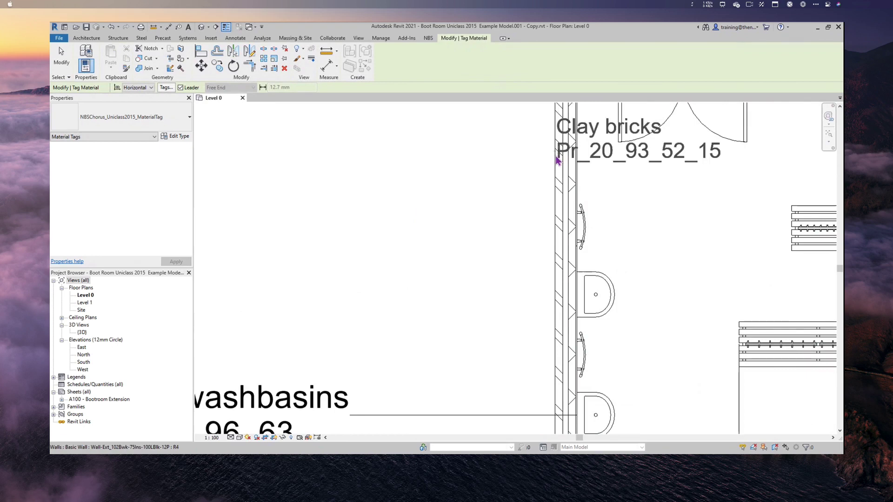
scroll(558, 158, down, 1)
- Tag the west wall's Clay bricks, EPS boards, Aggregate concrete blocks and Gypsum plasterboards layers, stacked left
click(558, 155)
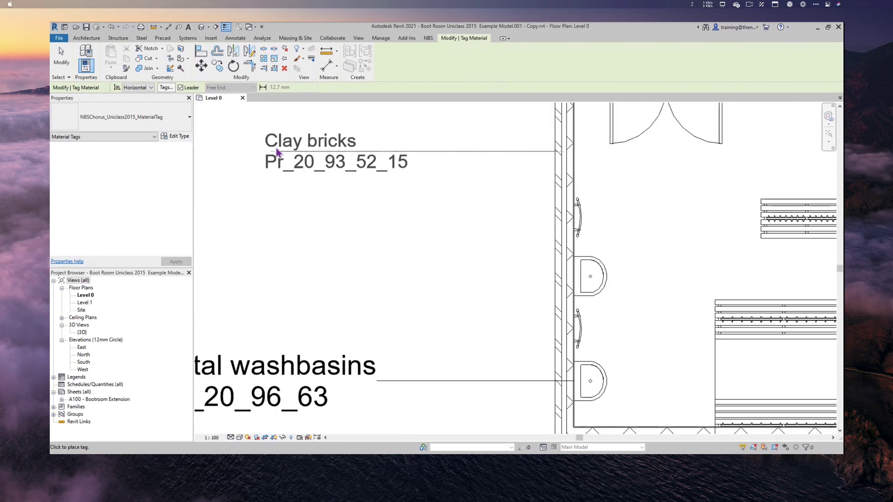
click(277, 152)
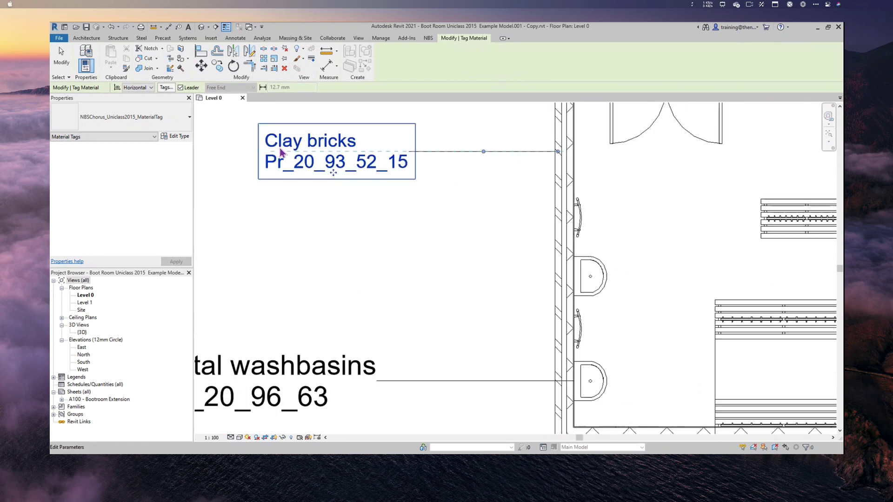
click(561, 181)
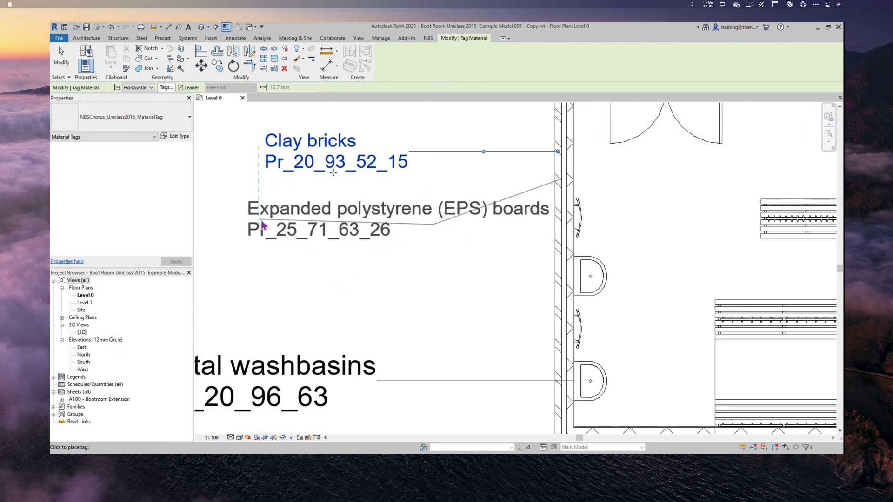
click(262, 229)
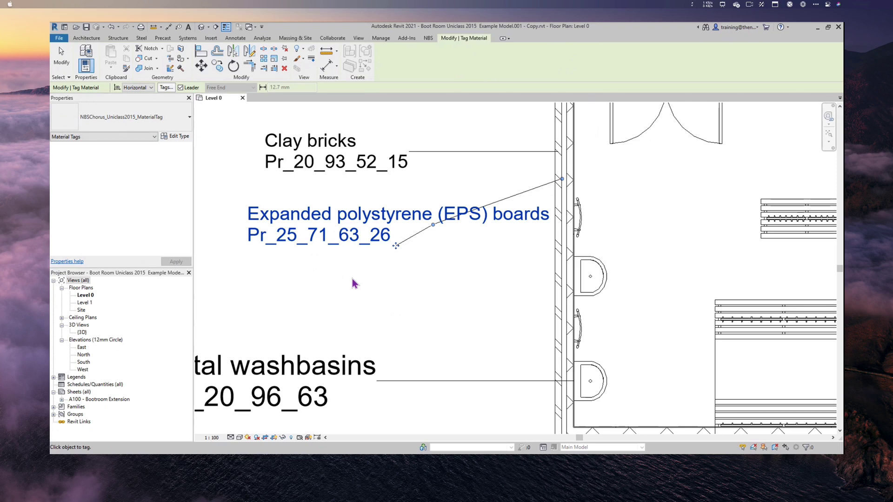
click(568, 286)
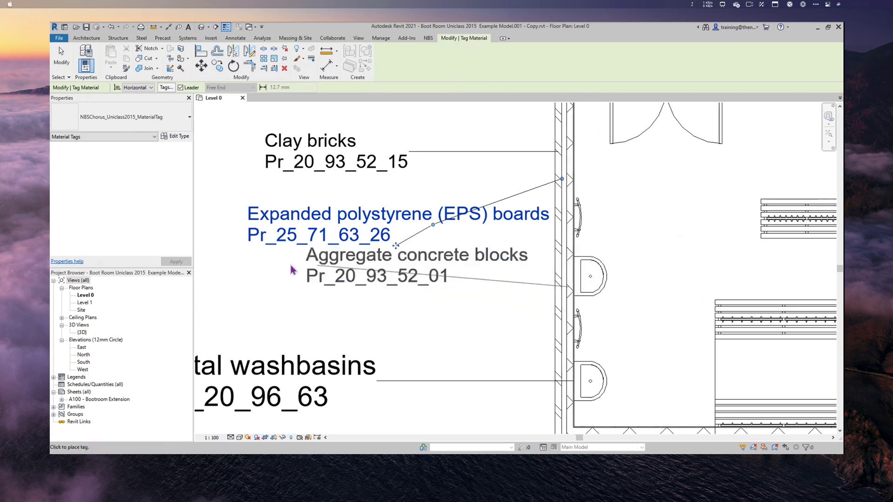
click(255, 292)
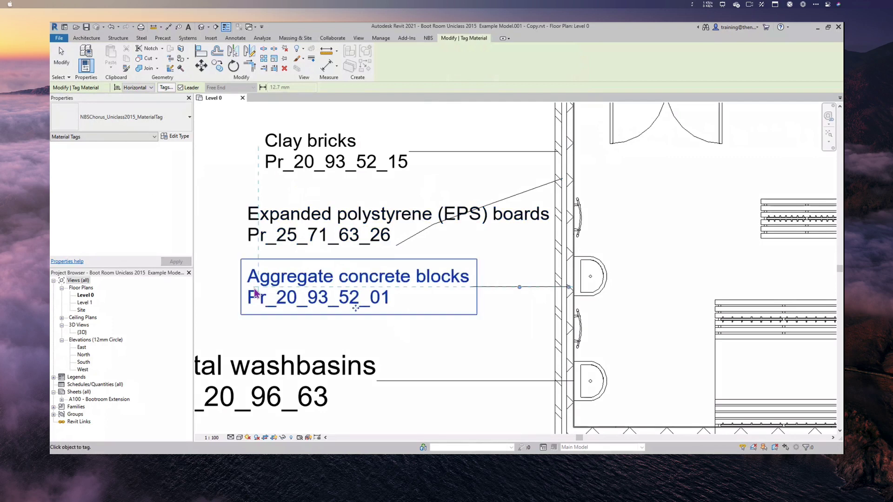
click(575, 356)
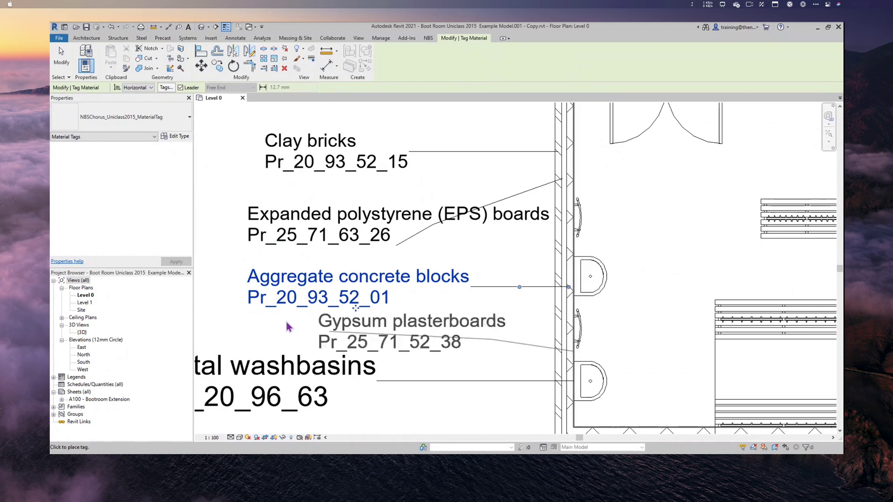
click(263, 339)
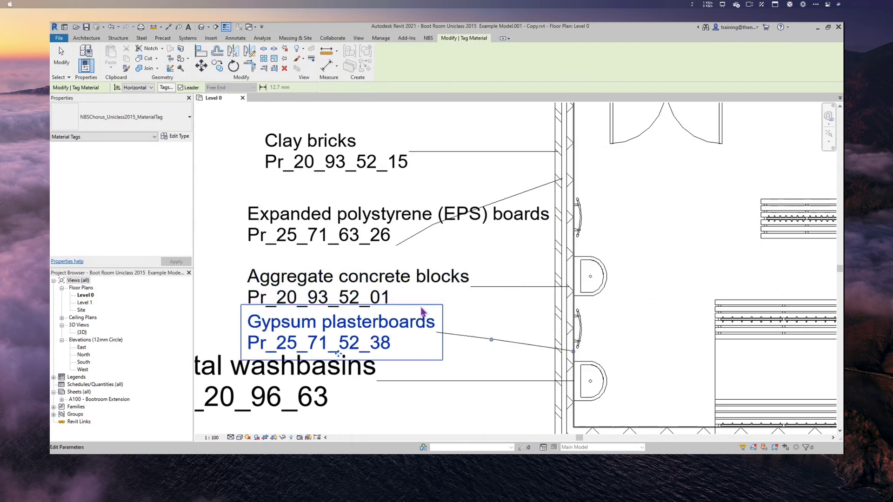
scroll(422, 311, down, 5)
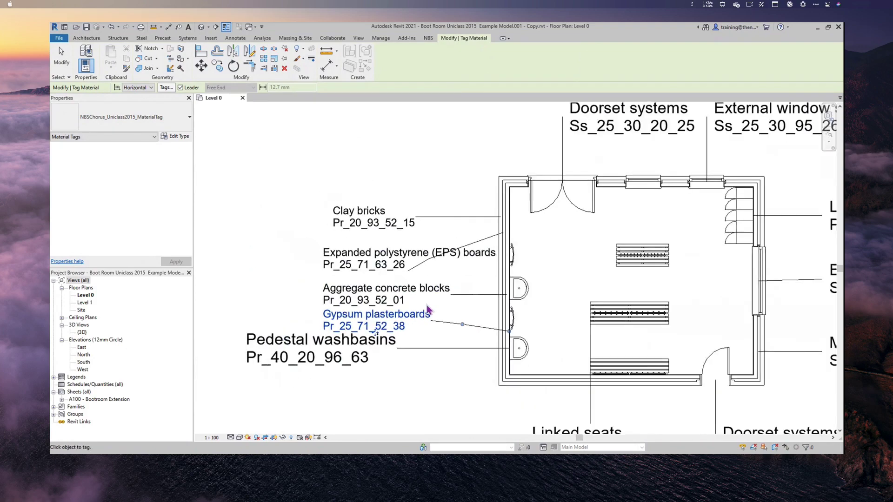
scroll(428, 311, down, 2)
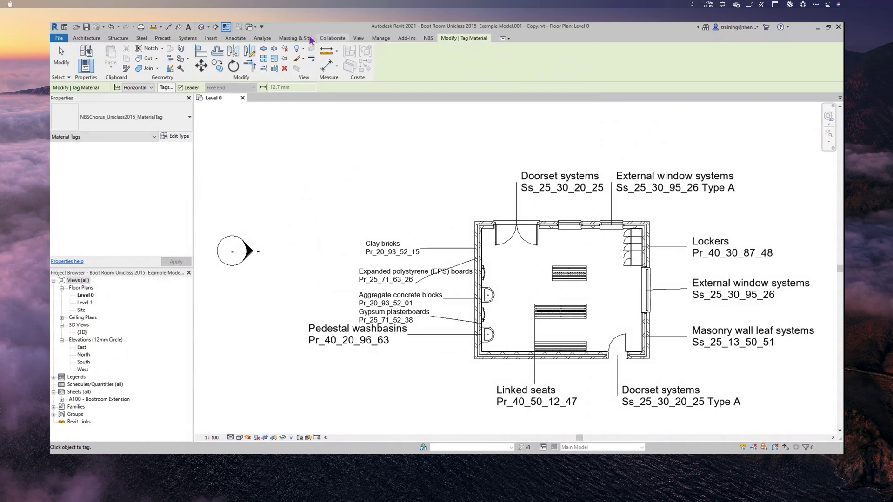
- Delete the top-wall double door with its tag, then open the pedestal washbasin's type properties
click(231, 40)
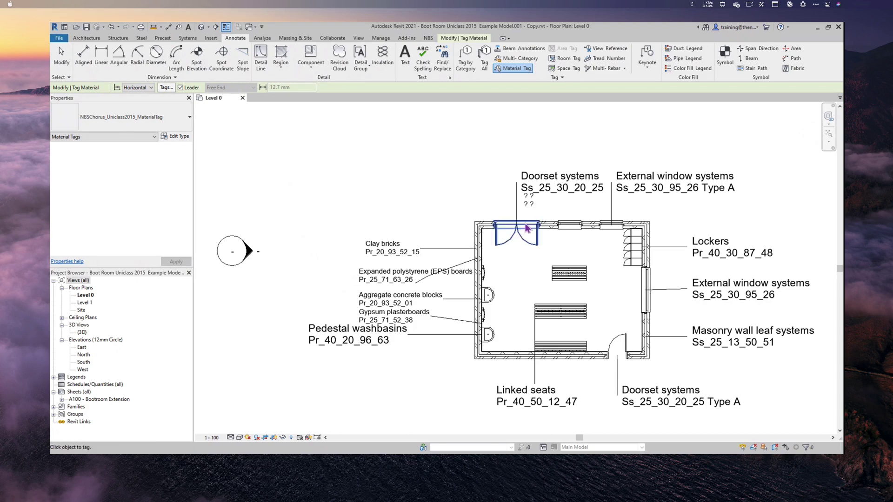
key(Escape)
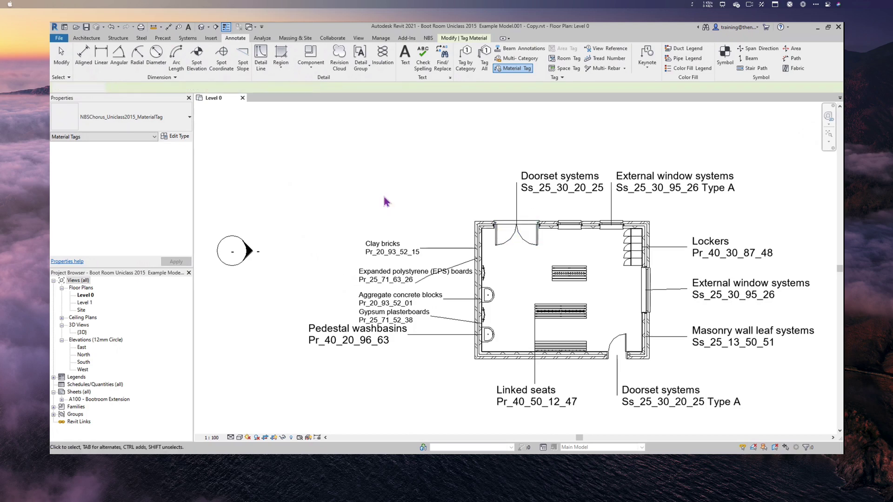
click(515, 227)
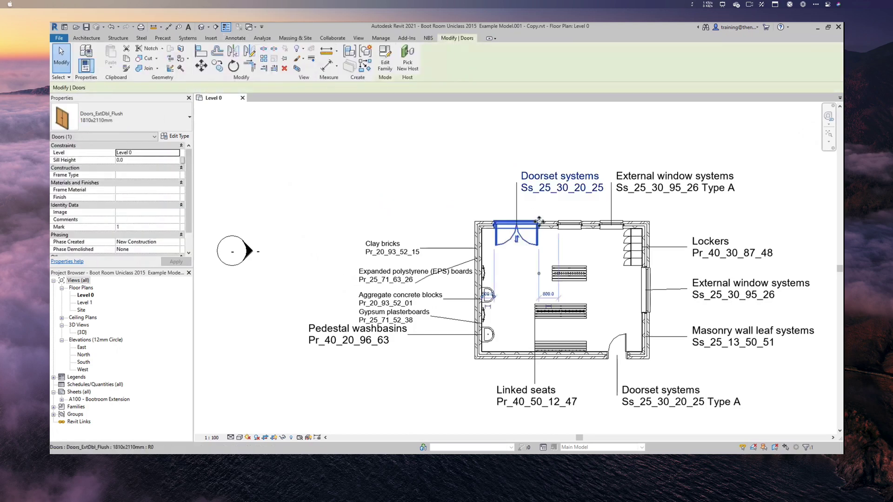
key(Delete)
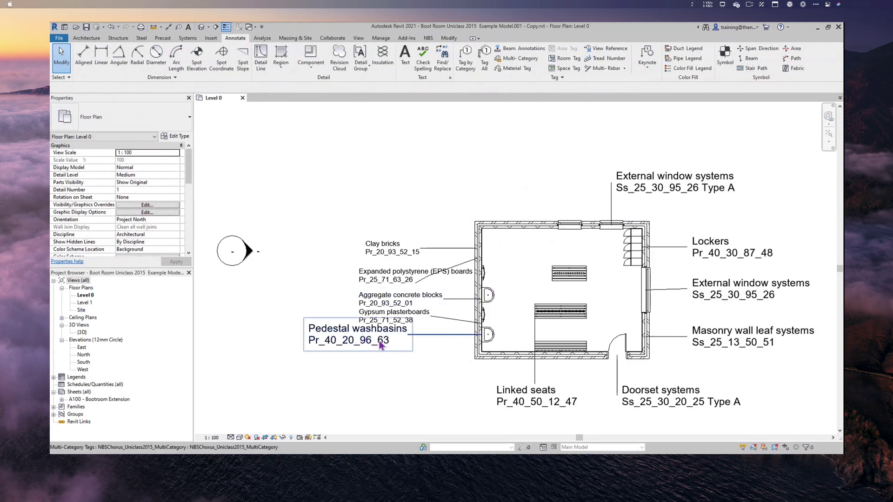
click(488, 336)
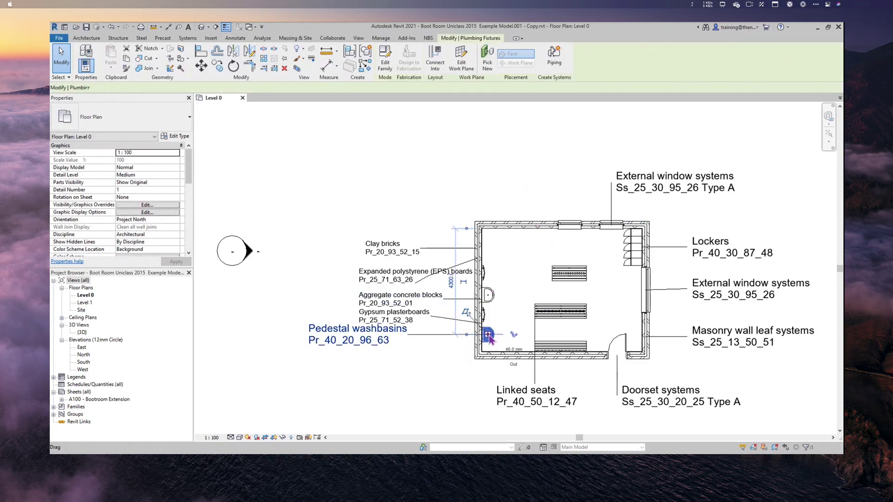
click(179, 137)
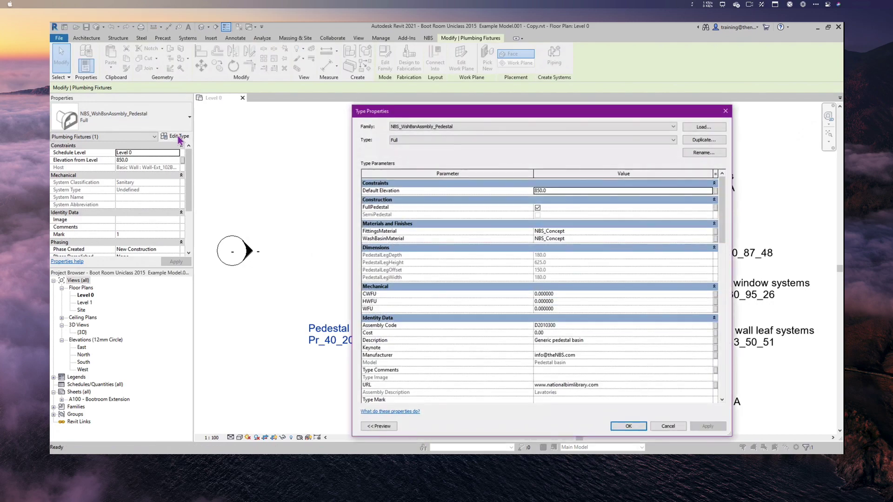
- Enter WB101 as the pedestal washbasin type's NBSChorusPrefix and apply it to the type
scroll(625, 347, down, 7)
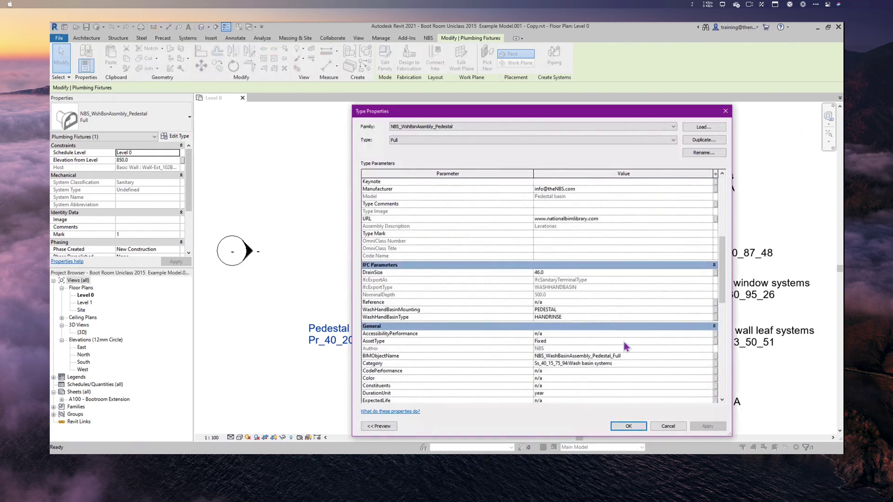
scroll(625, 346, down, 2)
scroll(621, 344, down, 3)
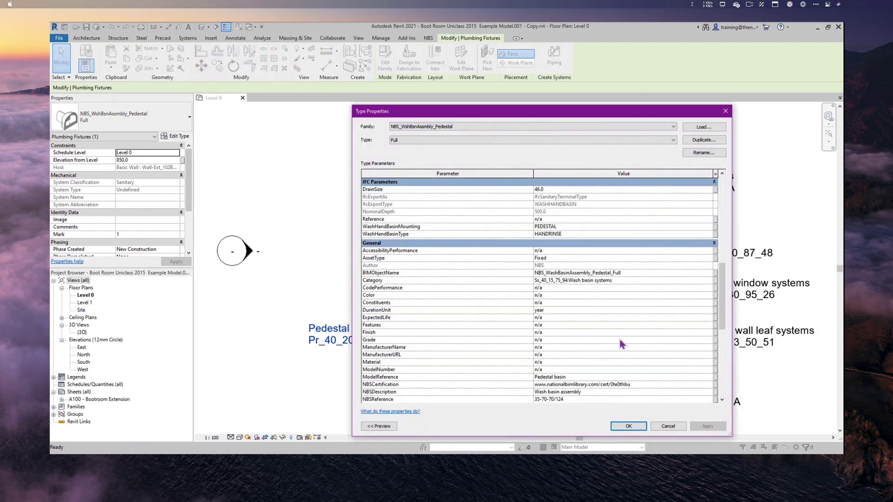
scroll(623, 344, down, 3)
scroll(621, 344, down, 1)
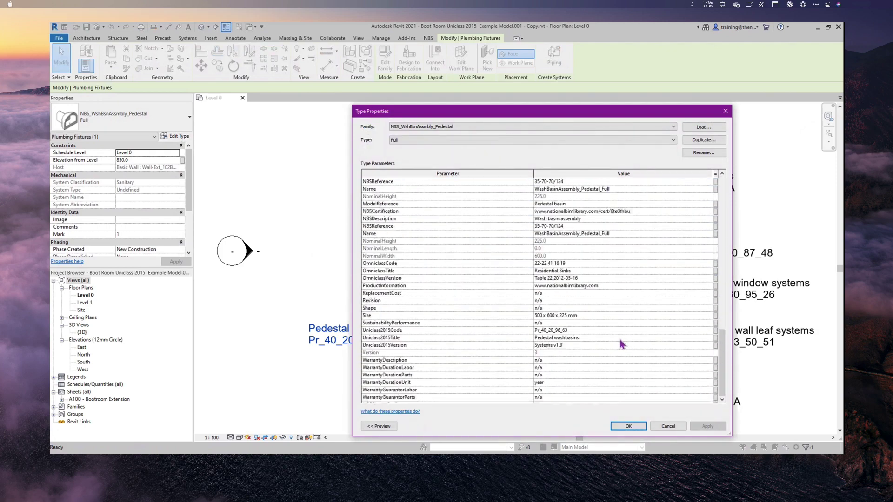
scroll(614, 344, up, 3)
scroll(597, 315, down, 7)
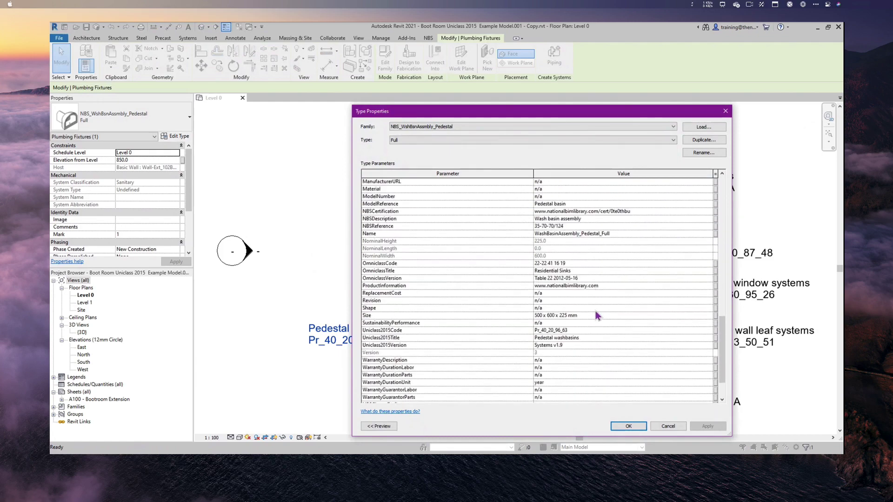
scroll(597, 315, down, 2)
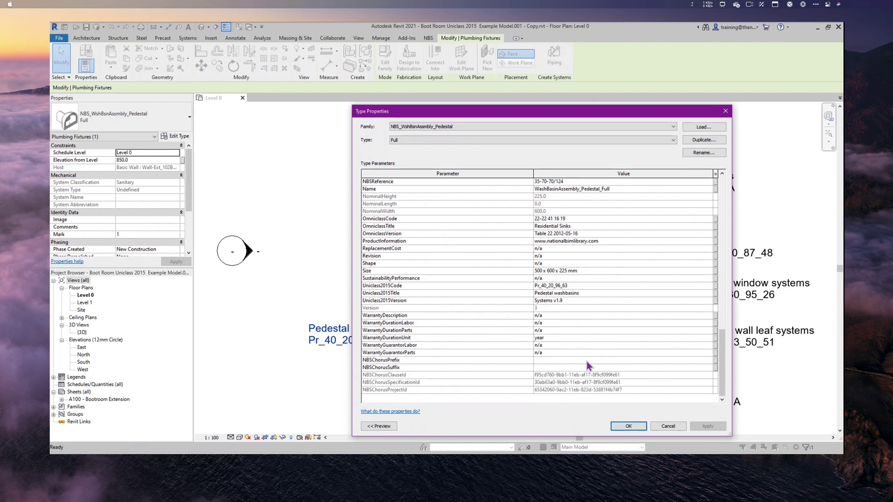
click(542, 361)
text(WB101)
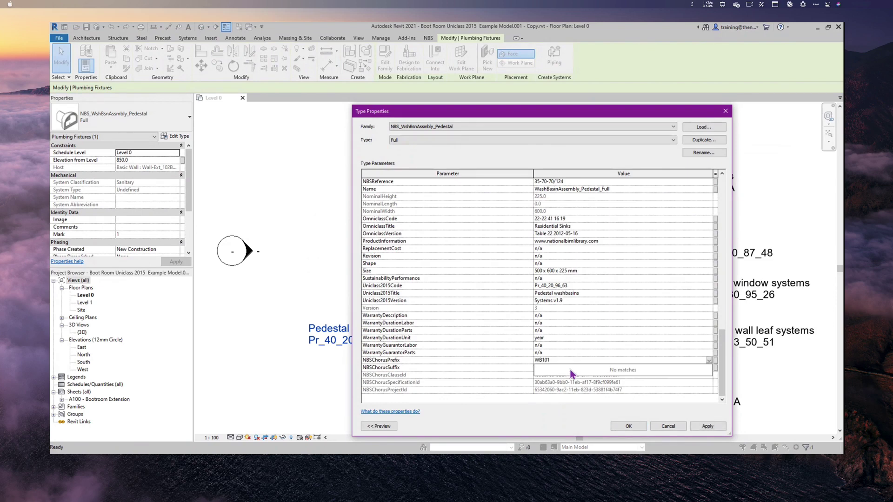
click(703, 429)
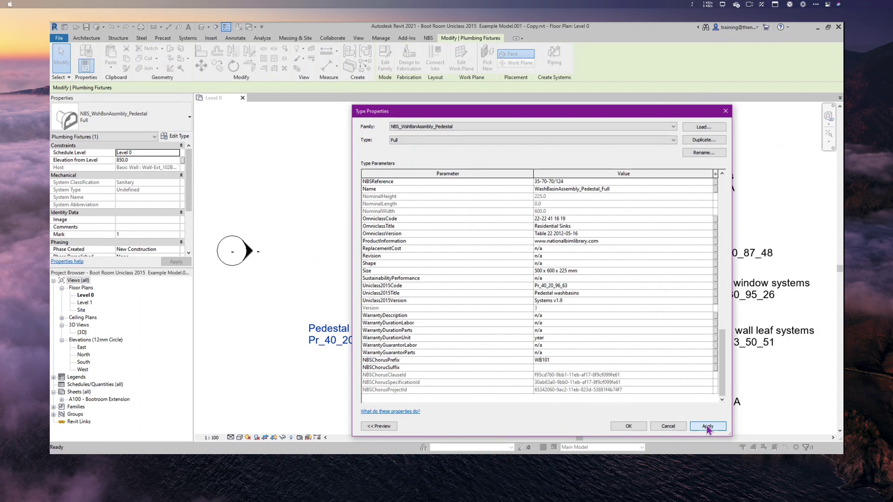
click(708, 427)
click(628, 426)
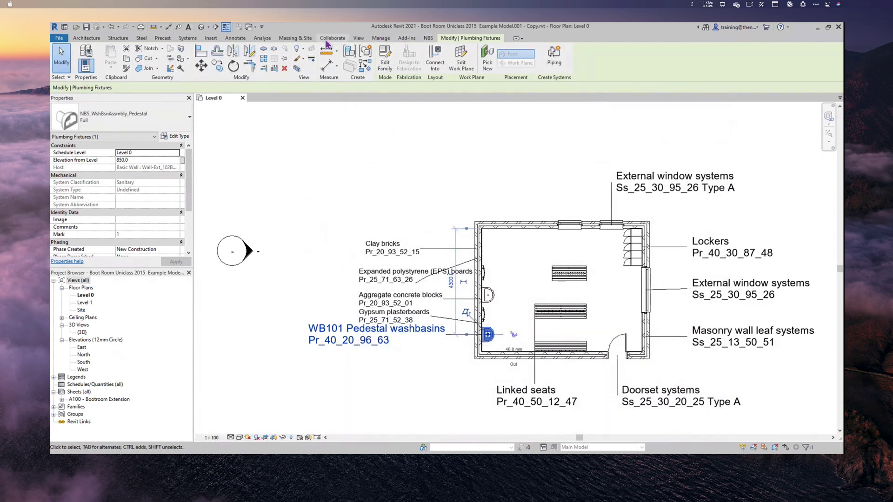
- Show the NBS Chorus panel beside the plan and list the Boot room specification contents
click(428, 38)
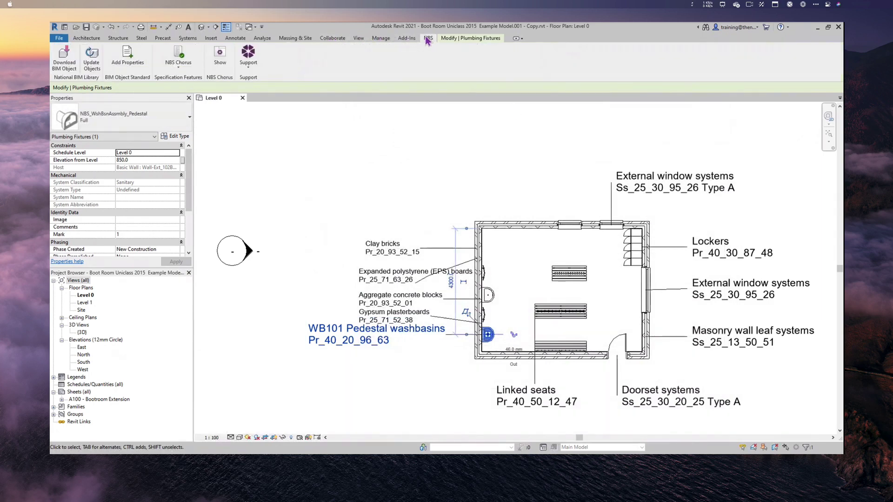
click(221, 56)
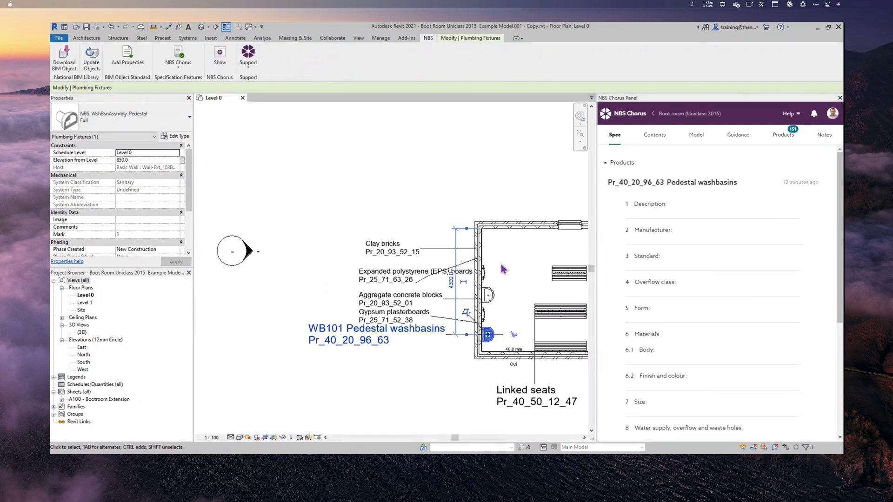
middle_drag(539, 293, 396, 290)
scroll(380, 281, down, 3)
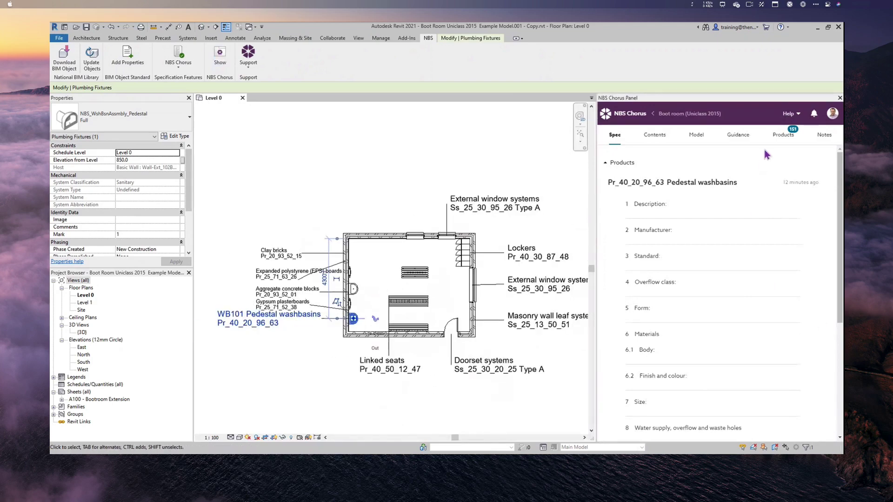
click(651, 139)
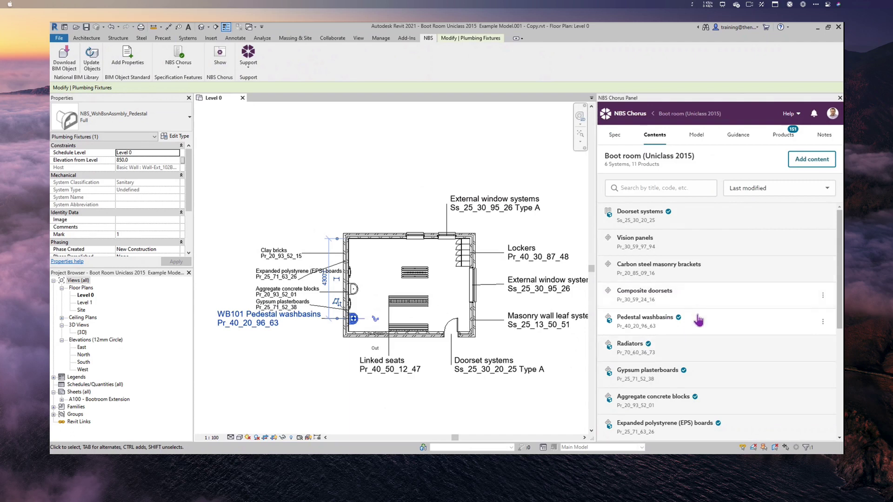
- Browse the External window systems entries and open the untyped External window systems specification
scroll(695, 369, down, 2)
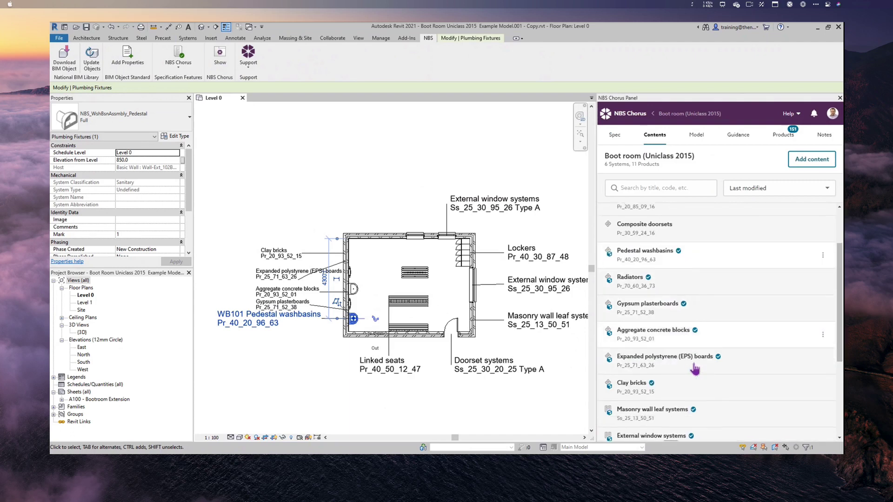
scroll(695, 369, down, 3)
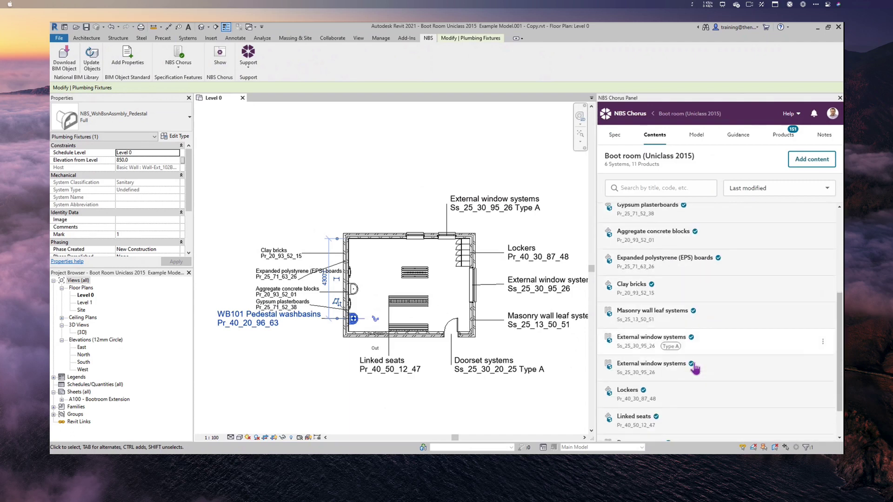
click(673, 364)
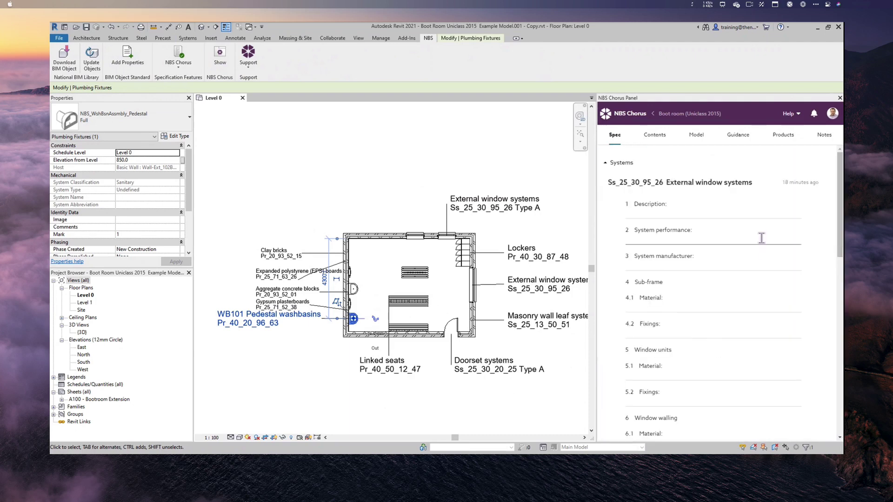
click(745, 185)
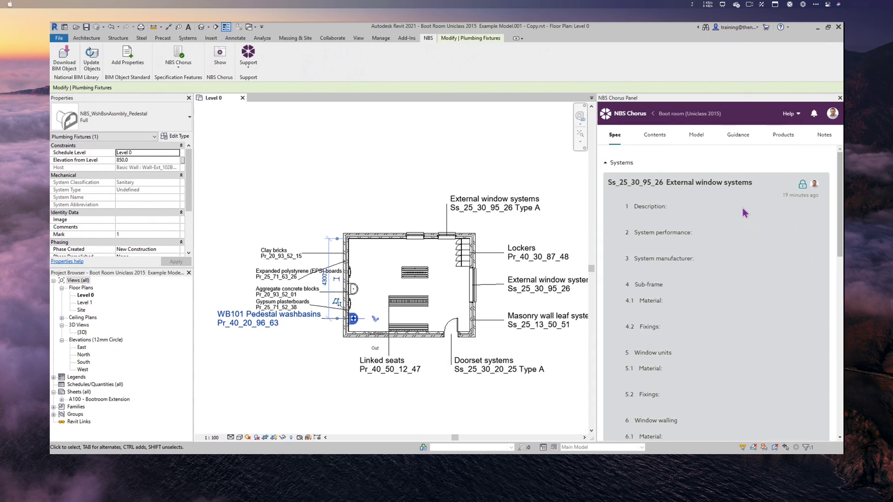
click(647, 137)
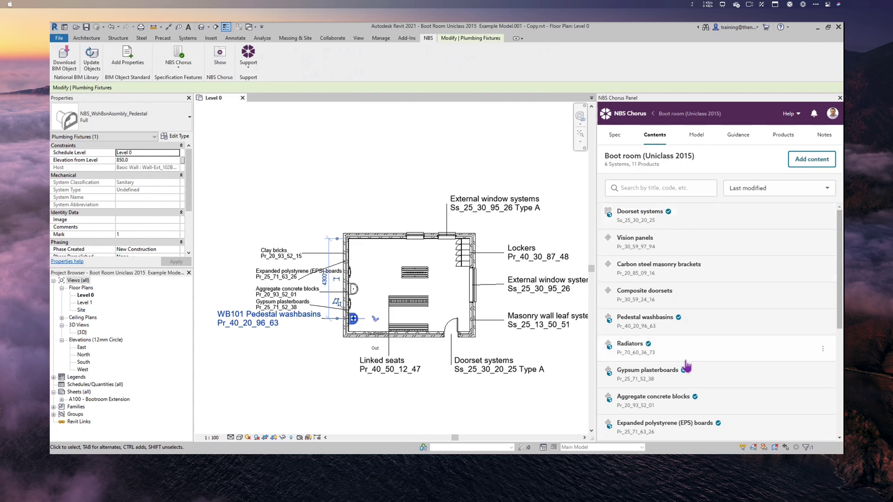
scroll(687, 367, down, 5)
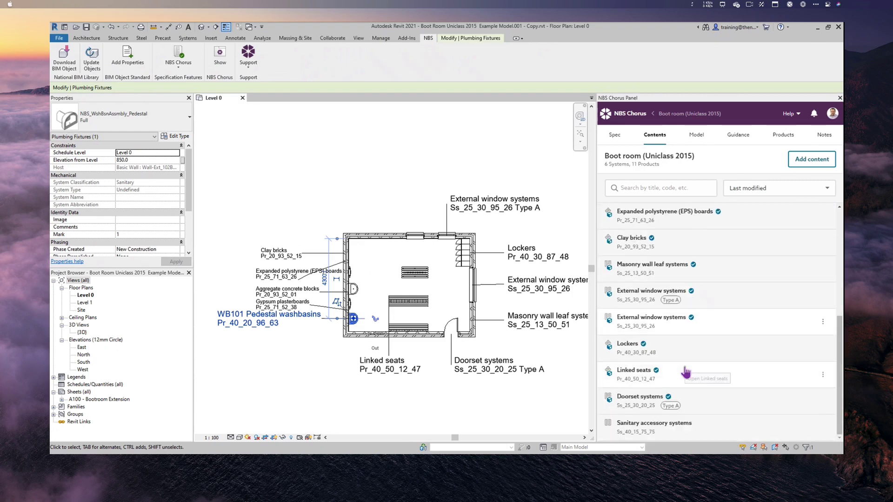
click(644, 296)
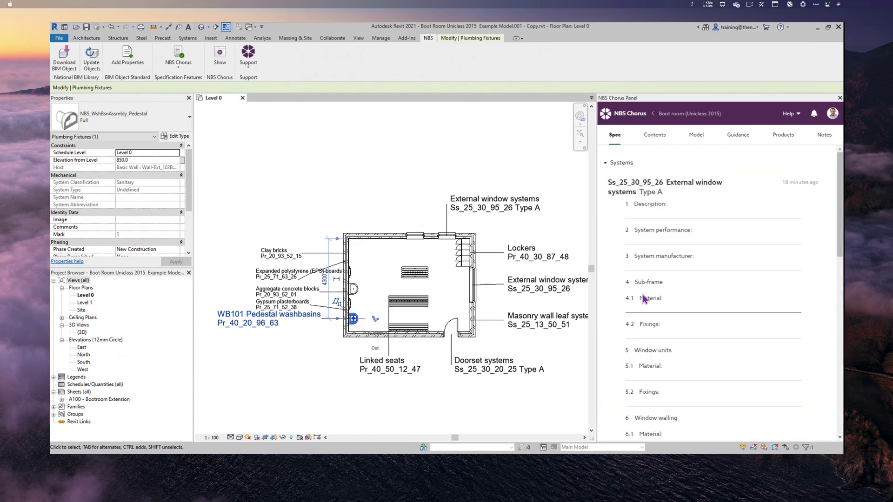
click(715, 212)
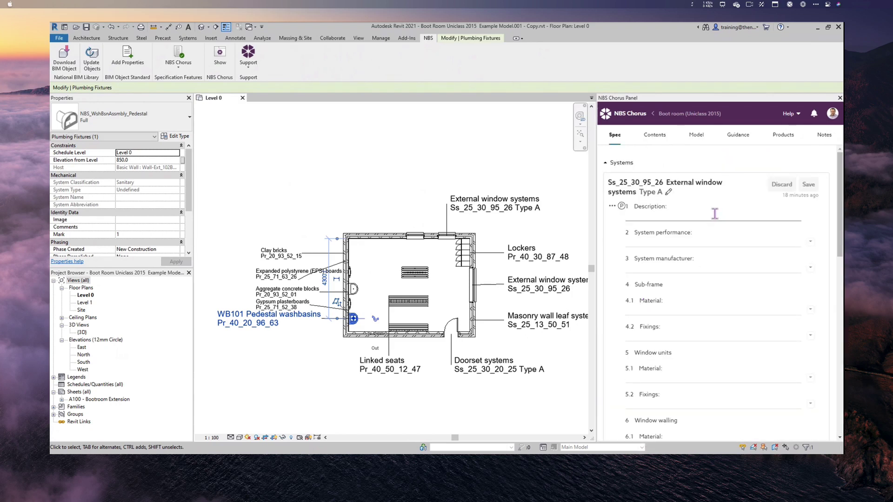
click(647, 136)
scroll(644, 326, down, 5)
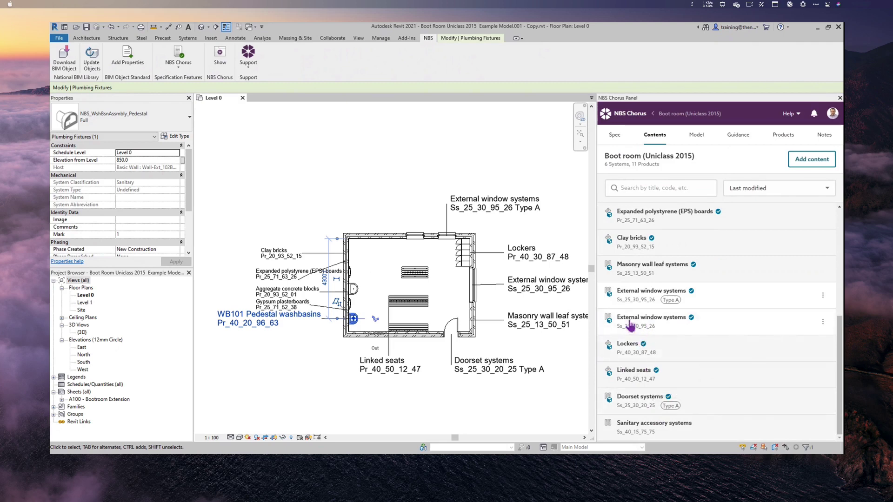
click(663, 323)
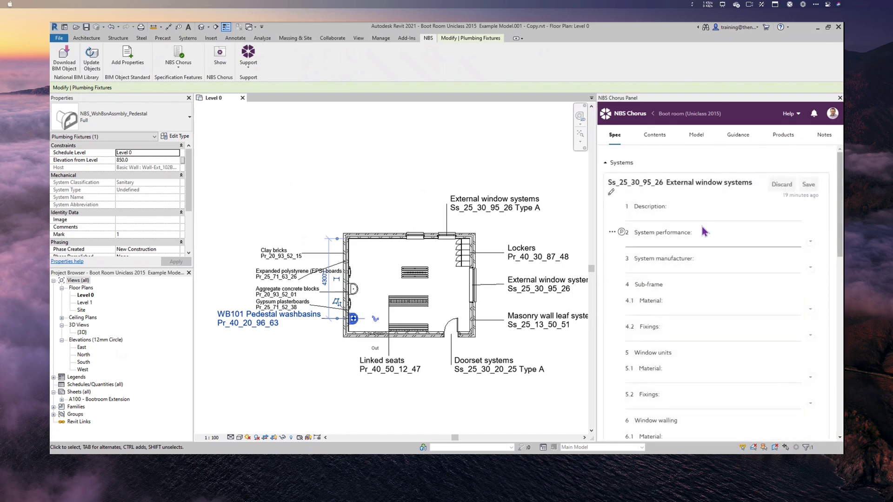
- Give the Ss_25_30_95_26 External window systems entry prefix W101 and suffix Type B, then save
click(611, 192)
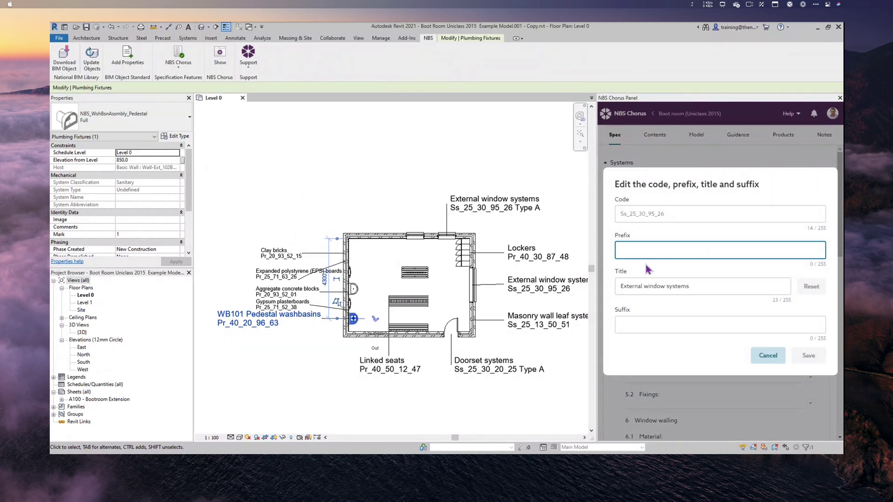
text(w)
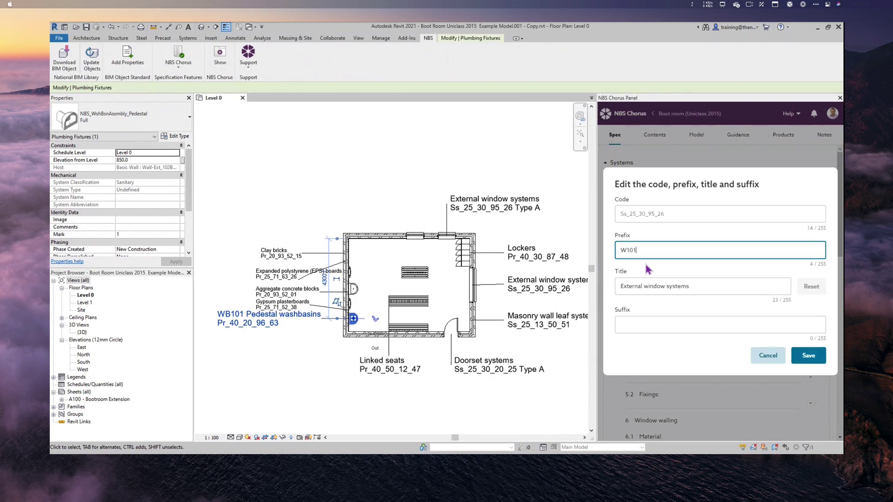
click(650, 322)
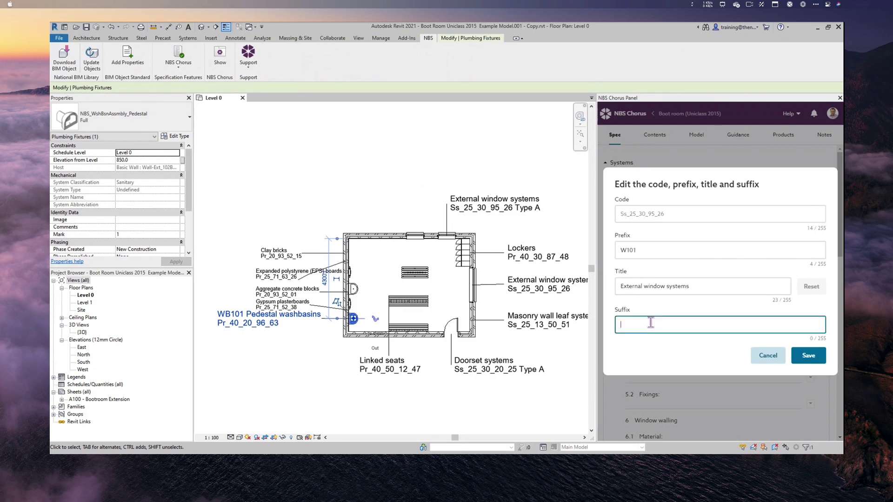
text(Type B)
click(815, 358)
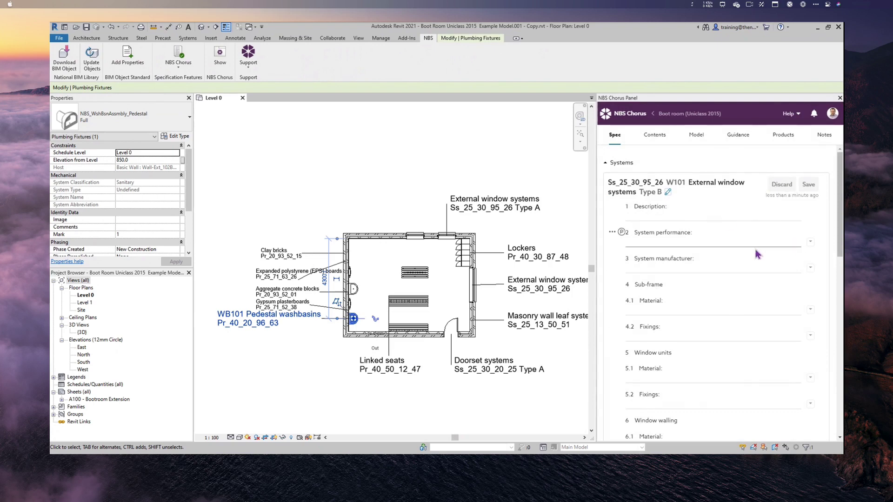
- Open the NBS Chorus Model page's Issues list showing one warning and no errors
click(655, 136)
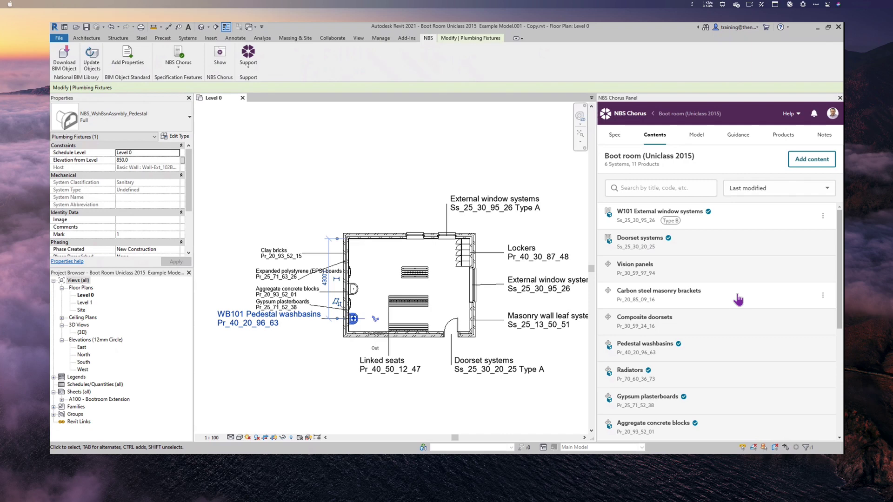
click(696, 139)
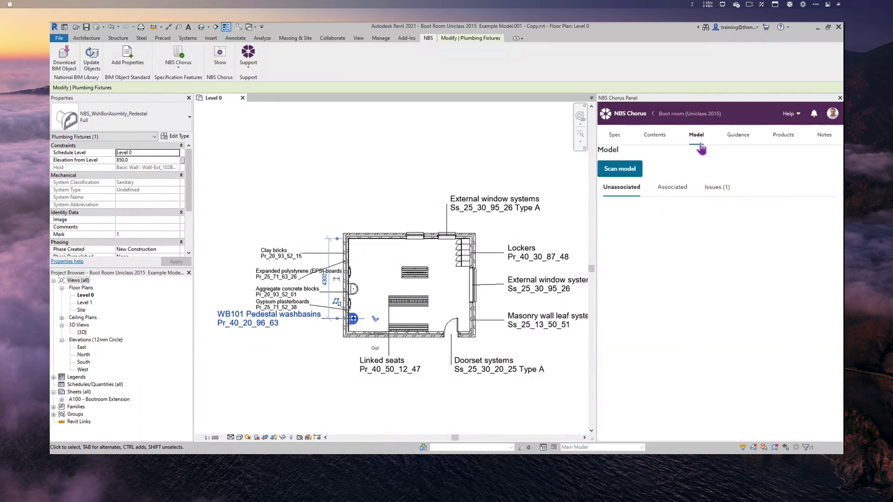
click(716, 191)
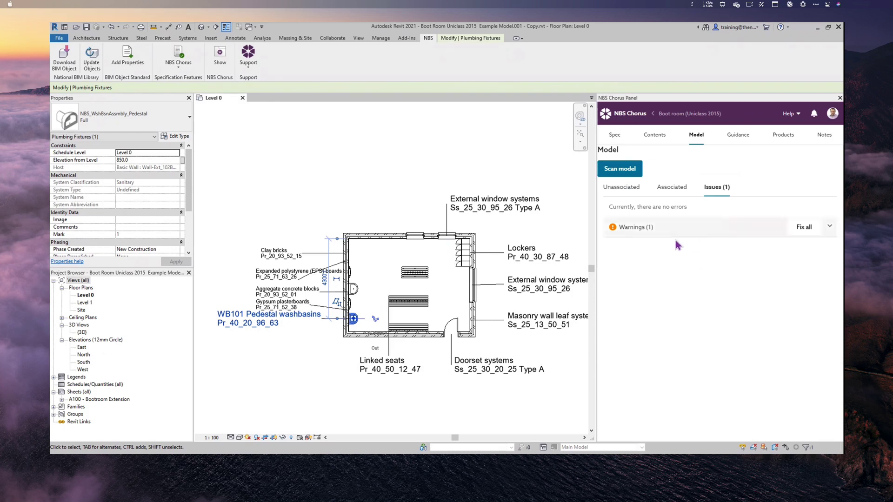
- Rescan the model, unlink the Doorset systems clause from the missing Doors_ExtDbl_Flush door, and review the warnings
click(628, 174)
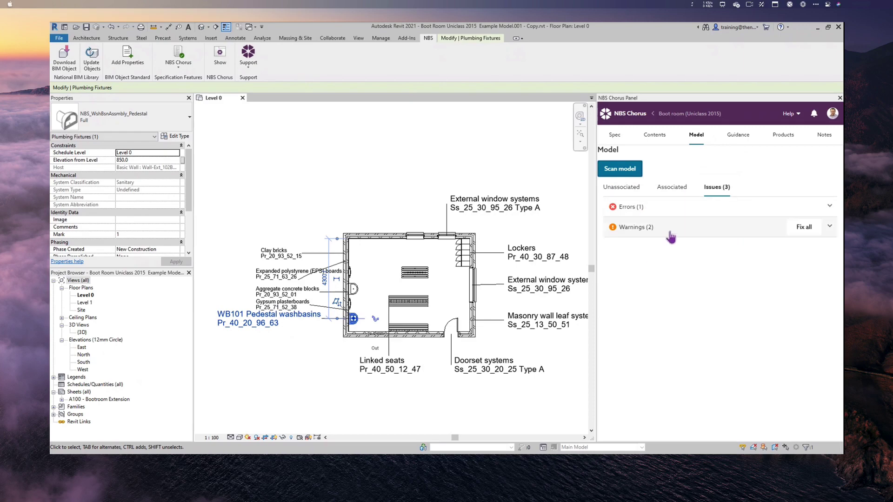
click(804, 207)
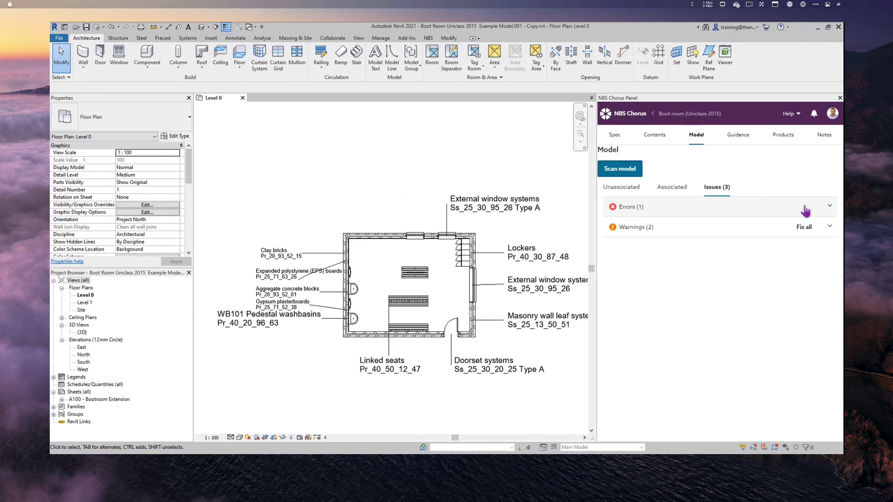
click(829, 206)
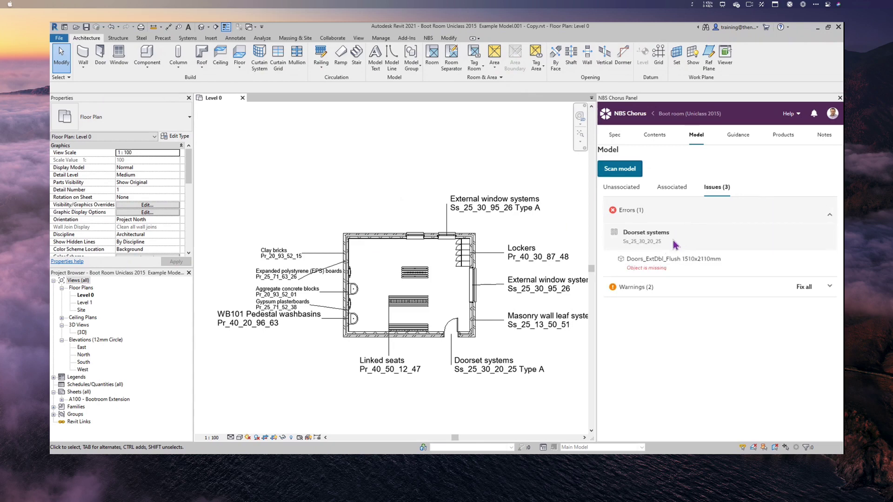
mouse_move(684, 271)
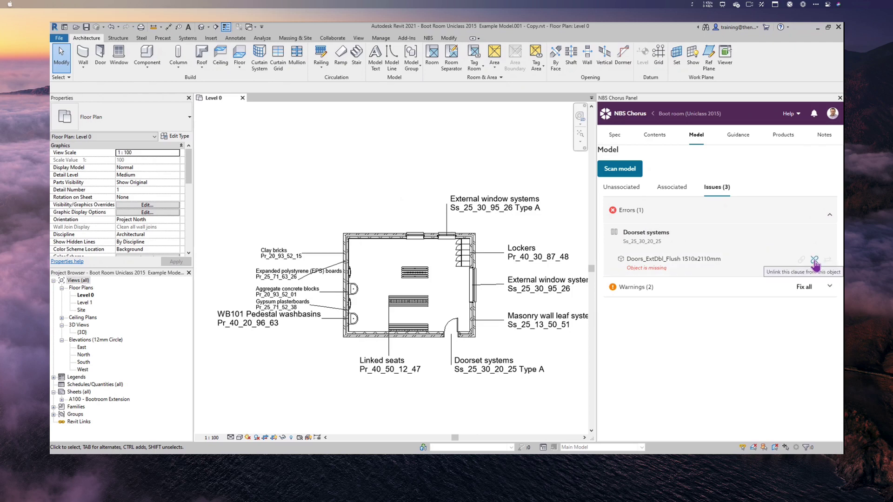
click(815, 261)
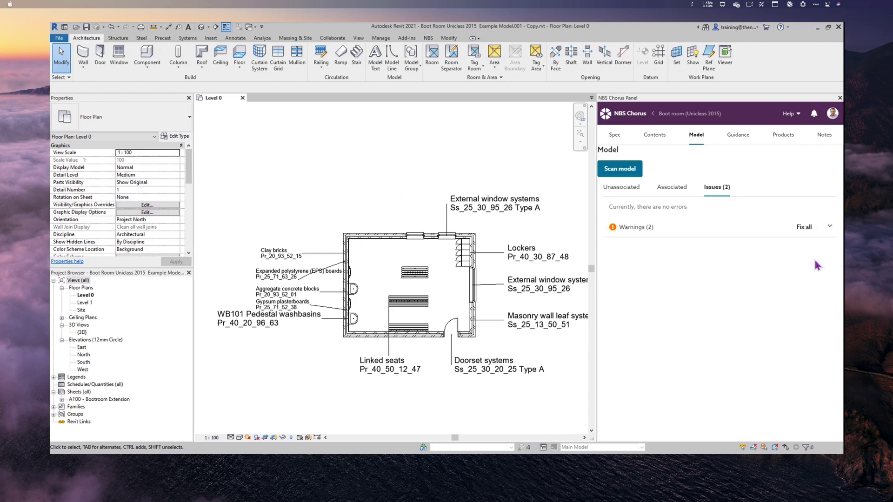
click(830, 230)
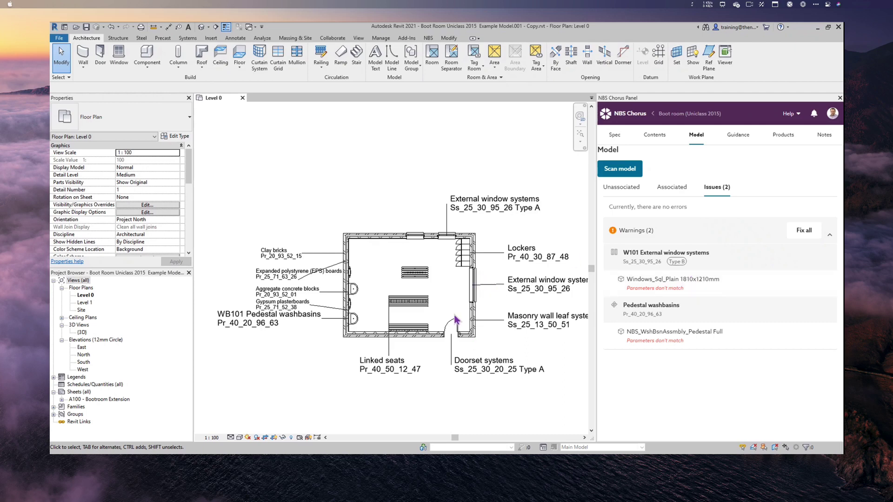
middle_drag(446, 305, 391, 299)
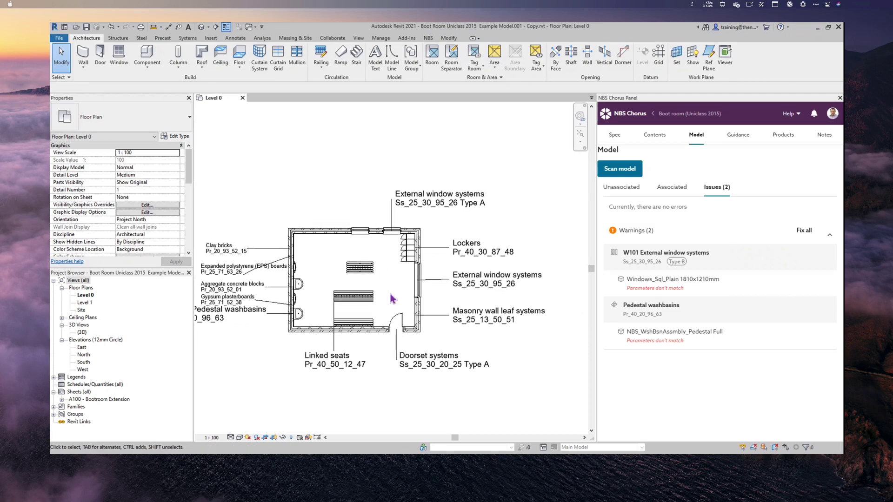
scroll(457, 313, up, 1)
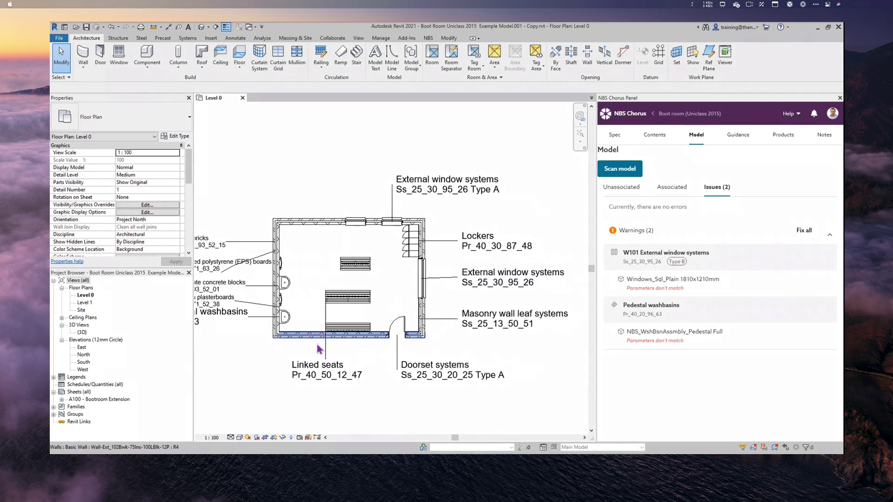
middle_drag(227, 354, 288, 363)
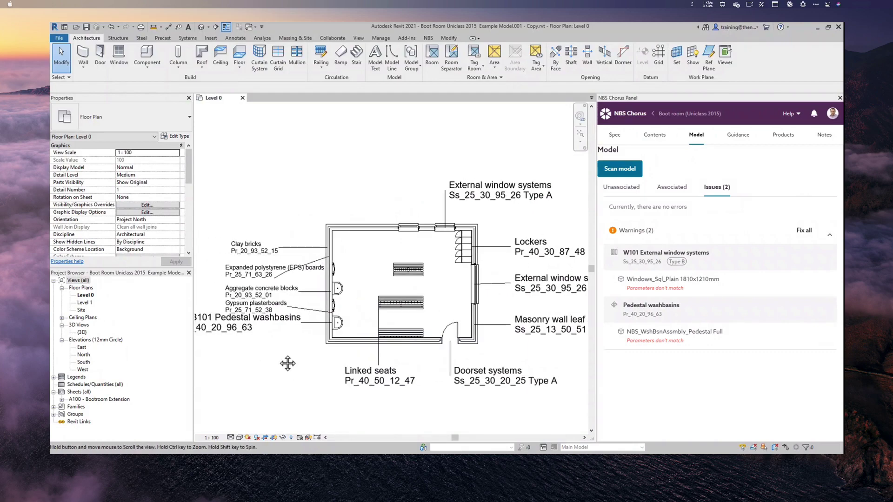
scroll(287, 363, up, 1)
middle_drag(295, 355, 331, 355)
scroll(303, 361, down, 1)
scroll(293, 356, down, 1)
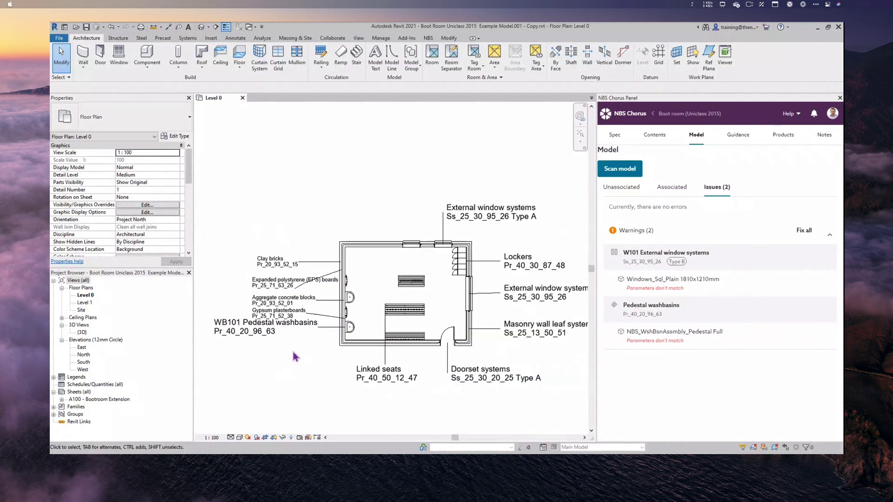
scroll(291, 349, down, 1)
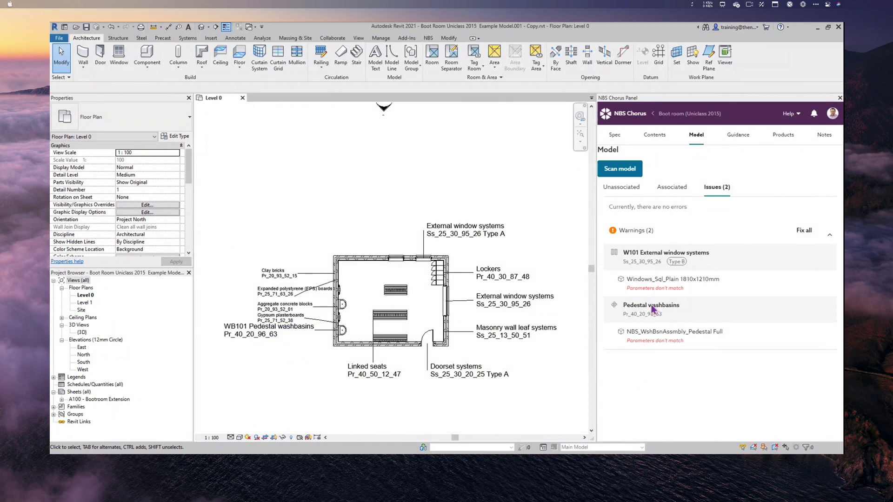
mouse_move(819, 345)
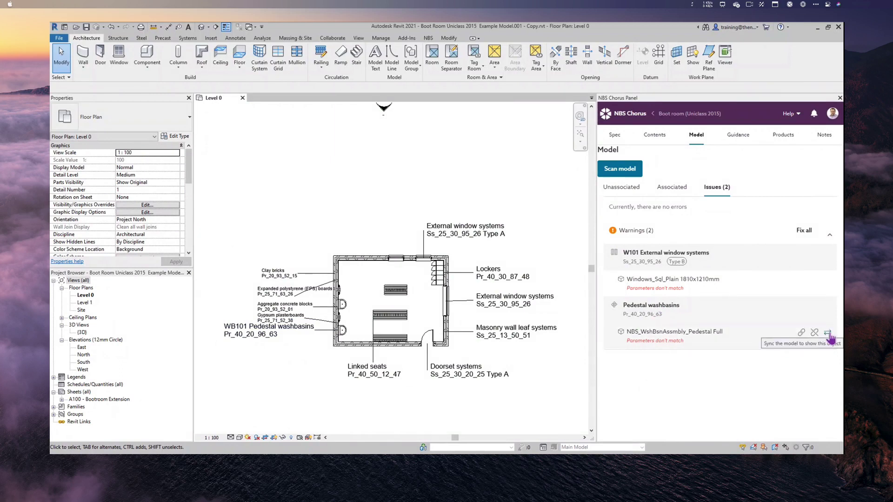
- Sync the pedestal washbasin with its clause and check the WB101 washbasin tag in the plan
click(829, 334)
middle_drag(273, 375, 560, 363)
middle_drag(260, 379, 335, 392)
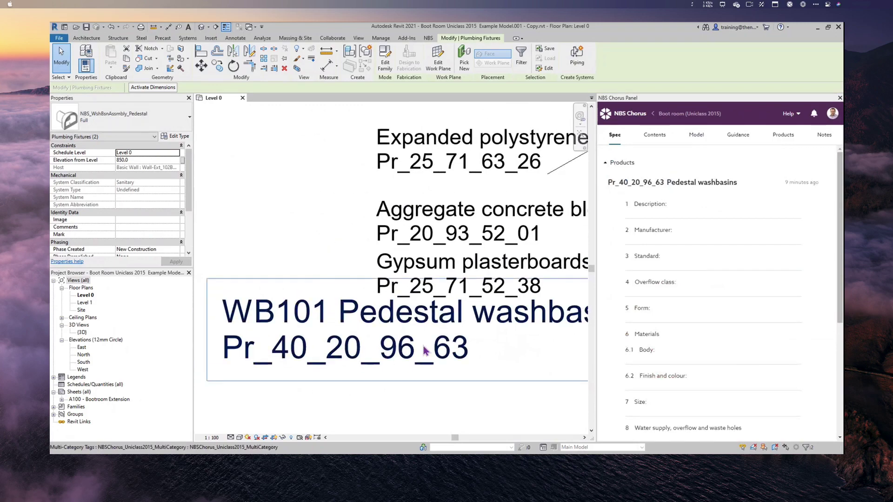
scroll(424, 351, down, 5)
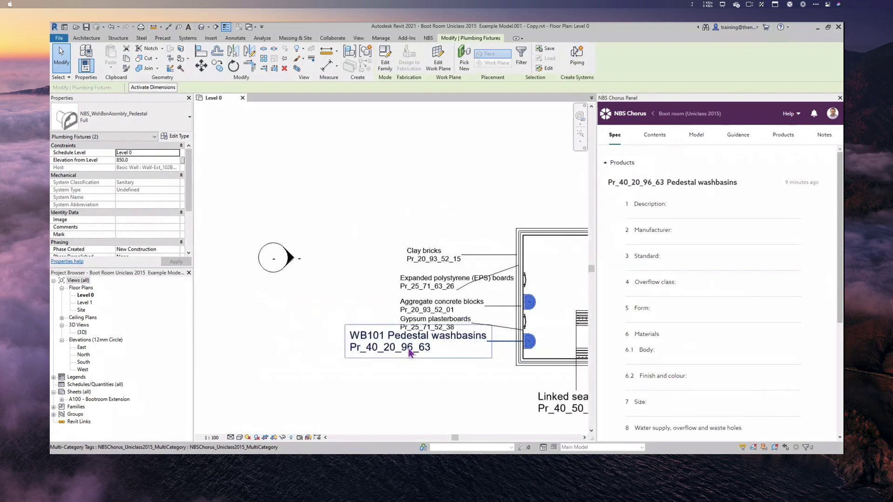
middle_drag(331, 202, 247, 212)
scroll(367, 242, down, 4)
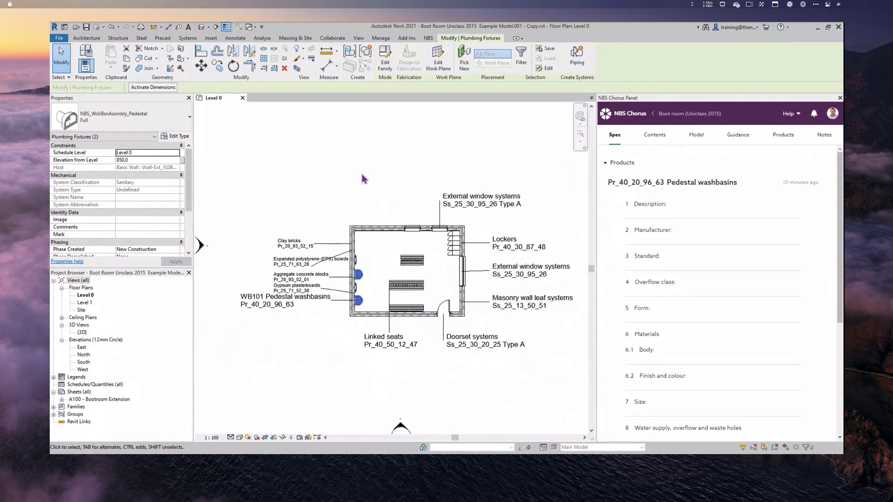
- Reopen Model issues, expand the warnings, and sync the W101 window with its clause
click(696, 134)
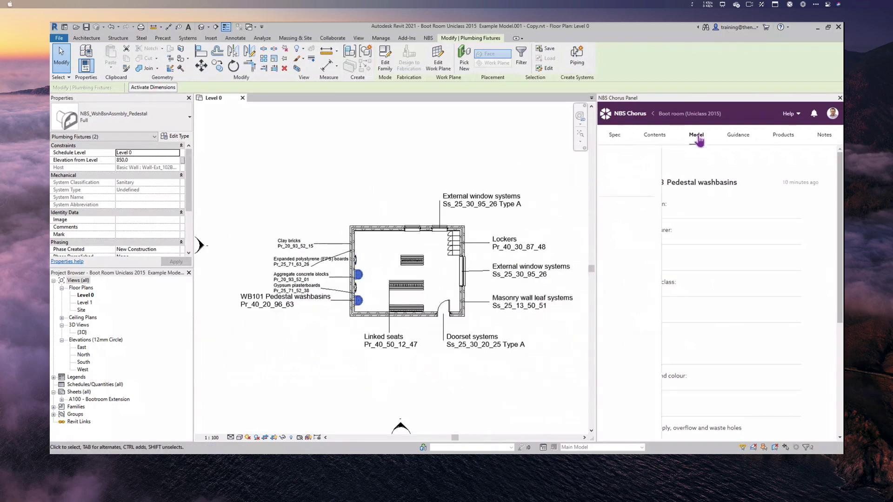
click(714, 187)
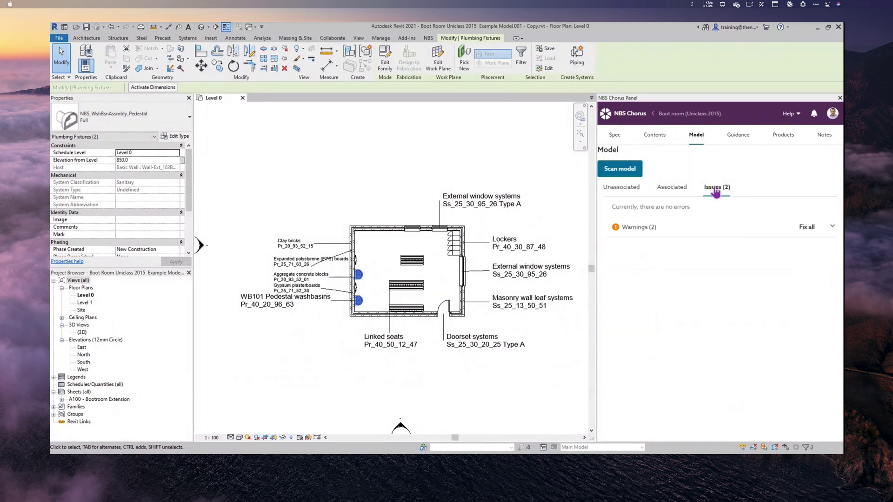
click(829, 228)
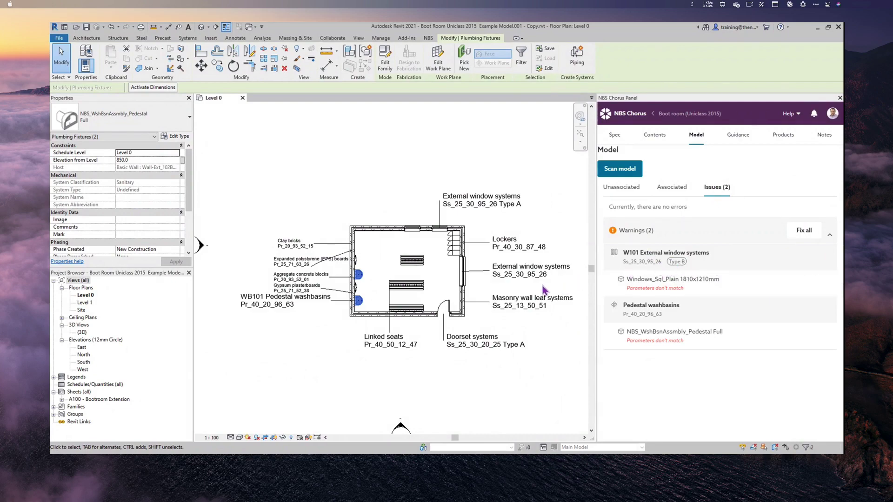
scroll(543, 290, up, 5)
middle_drag(604, 299, 442, 305)
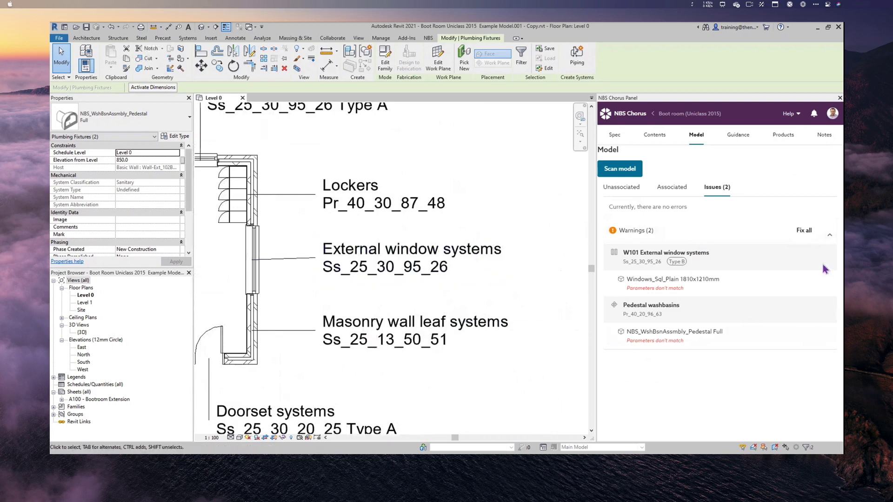
mouse_move(825, 280)
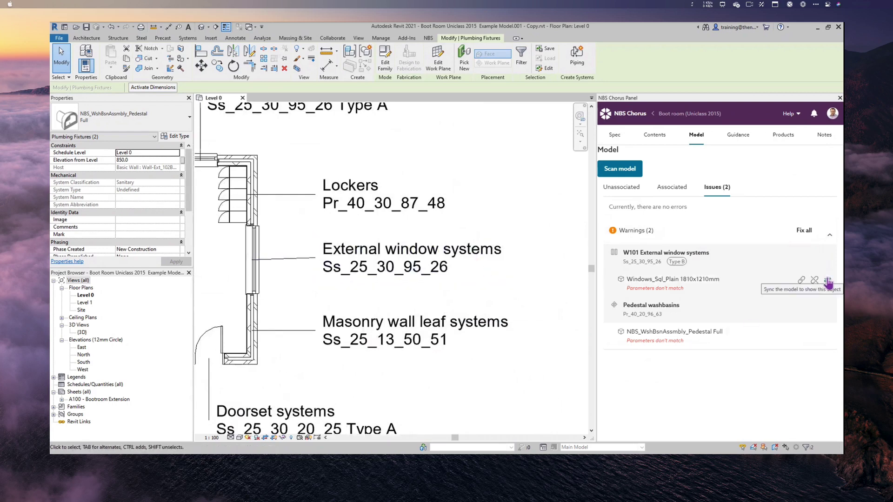
click(828, 282)
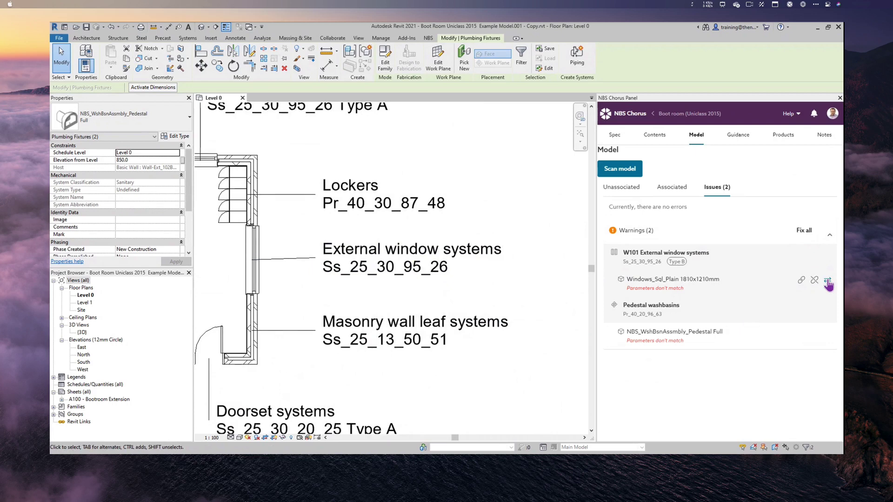
- Fix all remaining warnings and check the window tag now reads W101 External window systems Type B
mouse_move(758, 320)
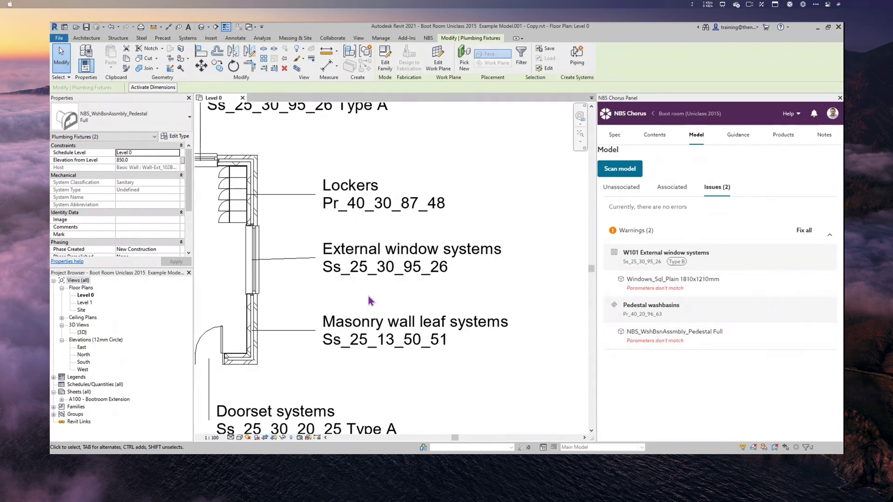
scroll(368, 301, down, 3)
middle_drag(407, 360, 531, 274)
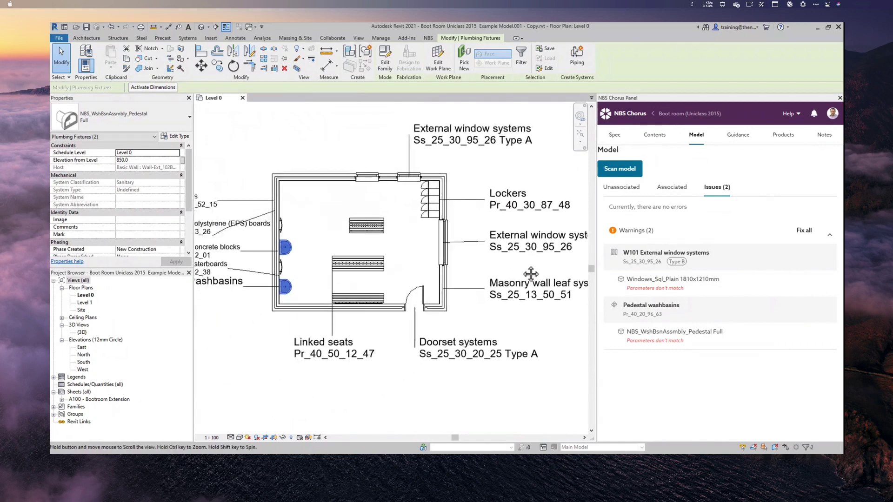
scroll(531, 274, down, 2)
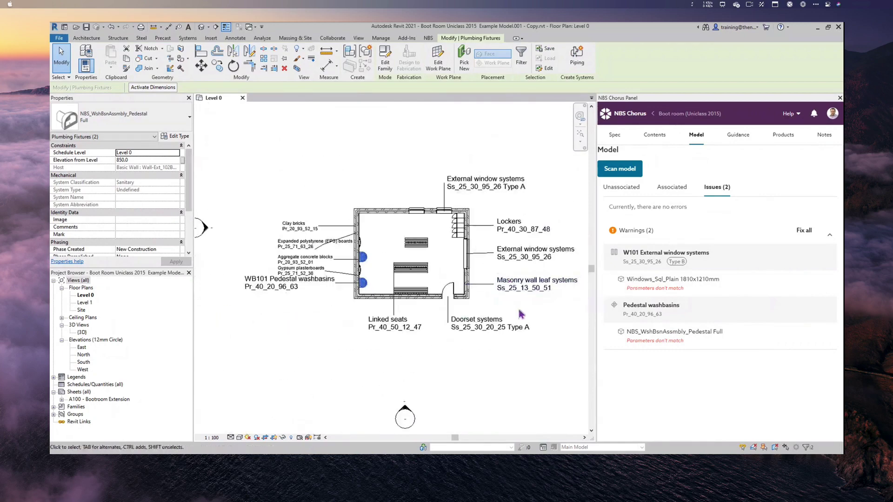
click(804, 231)
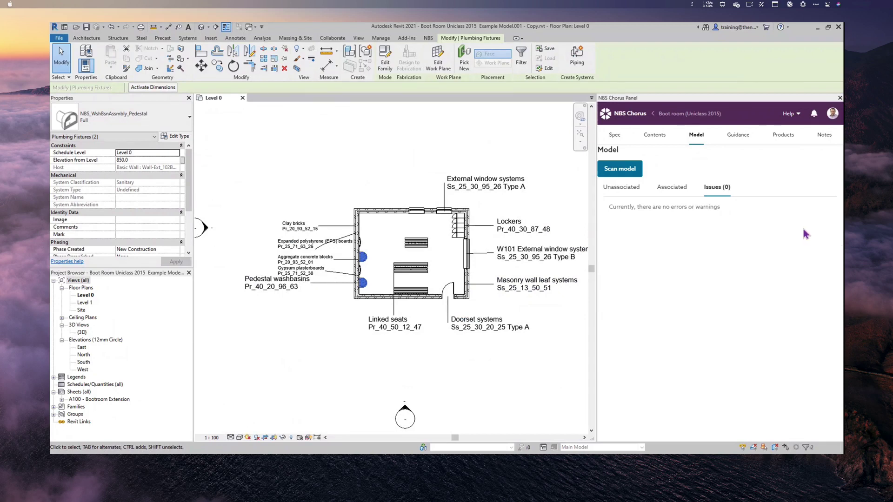
middle_drag(504, 358, 465, 365)
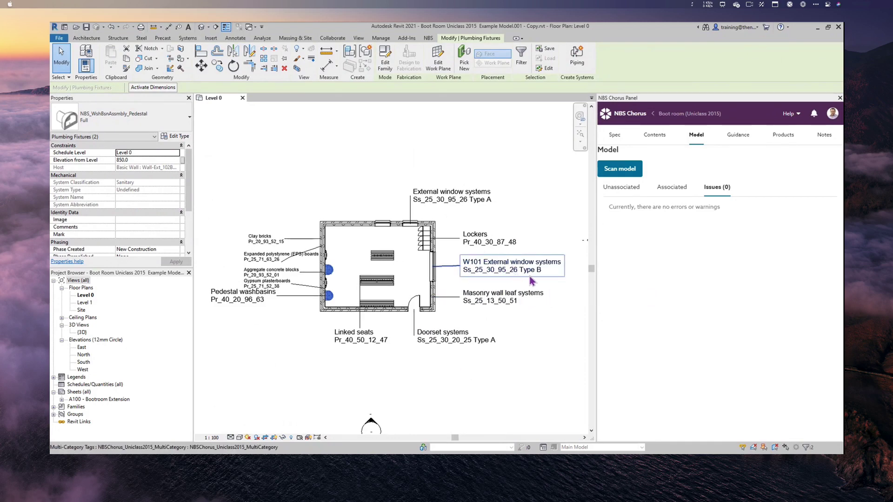
middle_drag(275, 336, 335, 344)
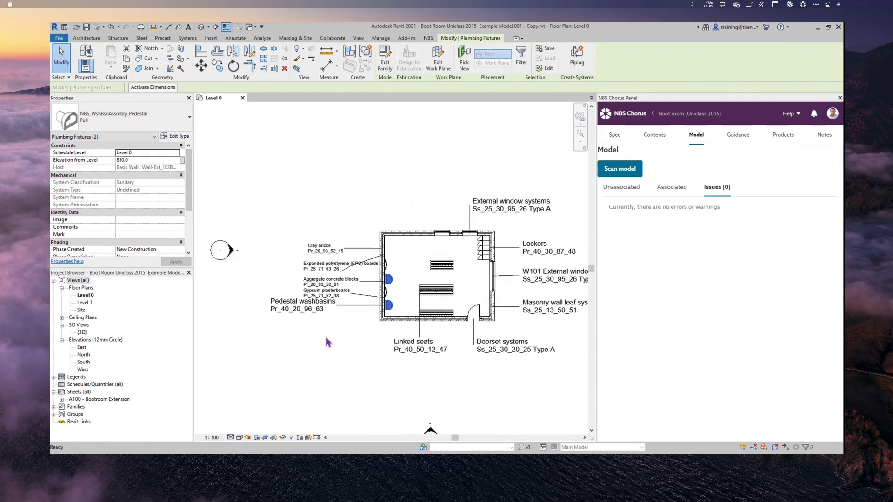
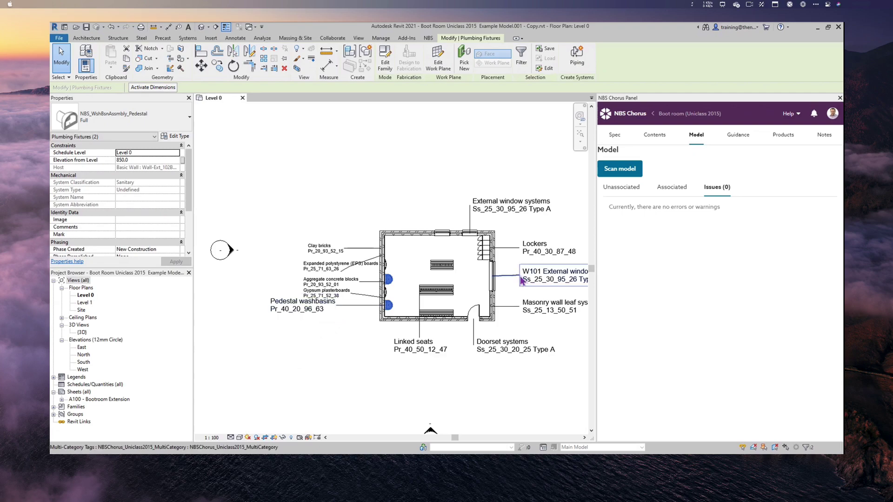
- Narrow the NBS Chorus panel beside the Level 0 plan and select the A100 - Bootroom Extension sheet
drag(596, 259, 666, 266)
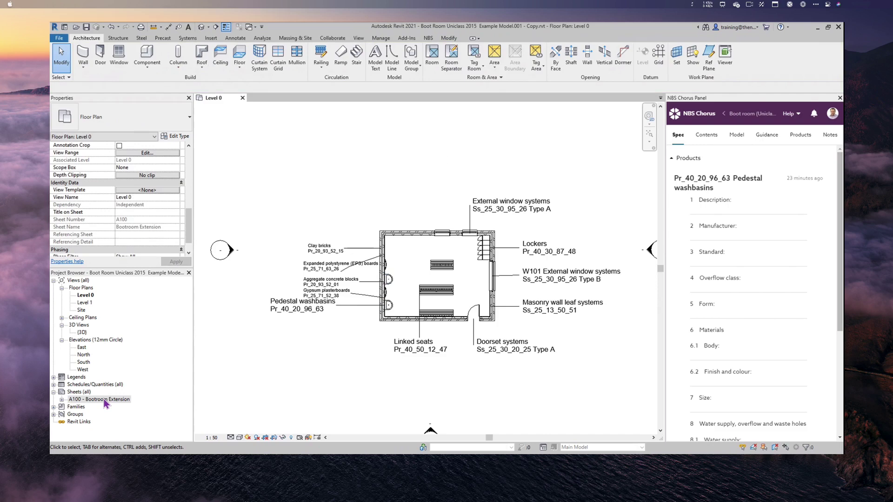
click(105, 400)
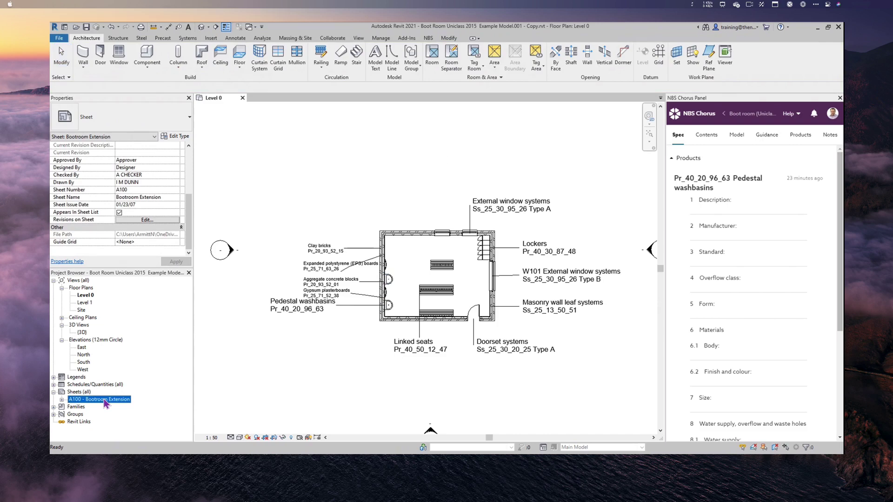
- Open the A100 - Bootroom Extension sheet and zoom and pan onto the tagged boot room plan
double_click(105, 400)
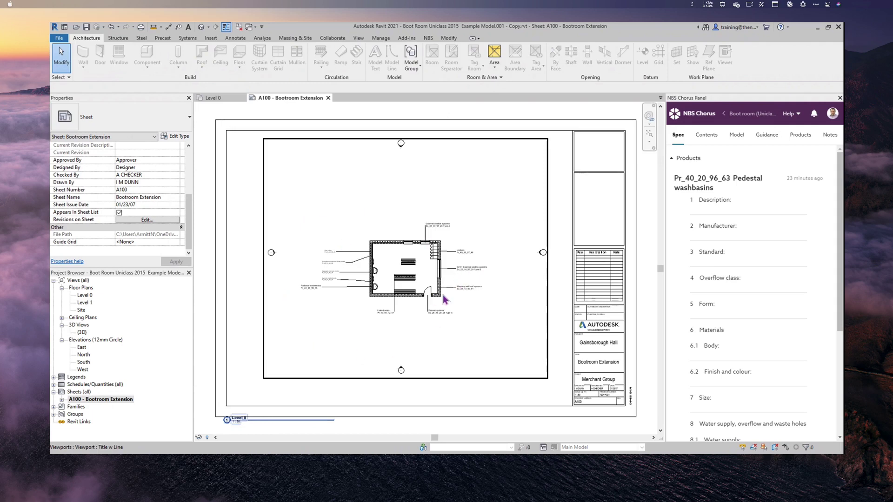
scroll(433, 300, up, 3)
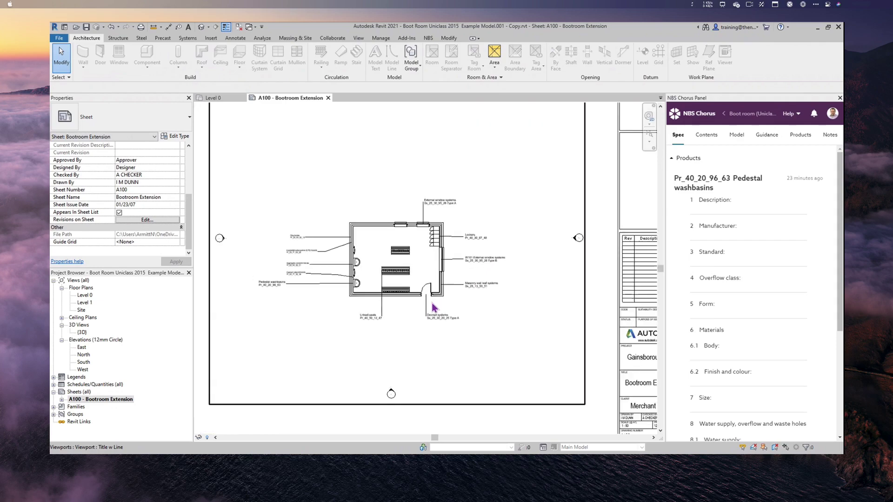
scroll(433, 307, up, 2)
scroll(433, 311, up, 1)
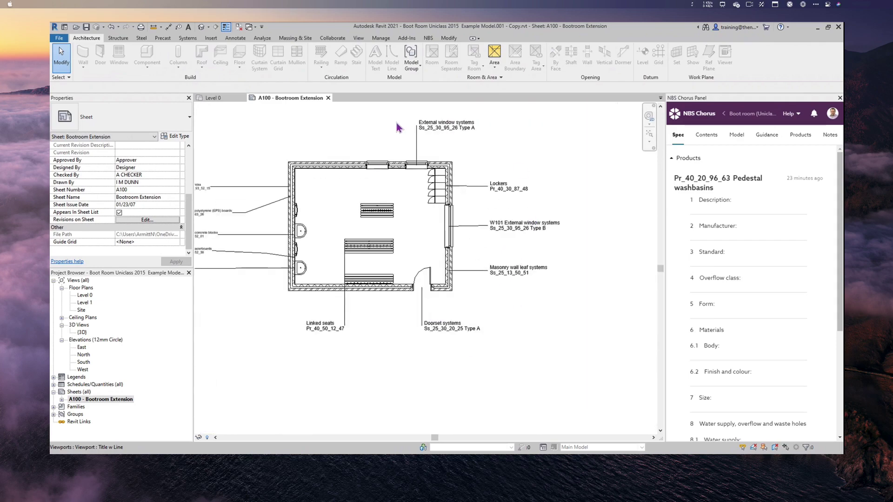
middle_drag(289, 355, 380, 379)
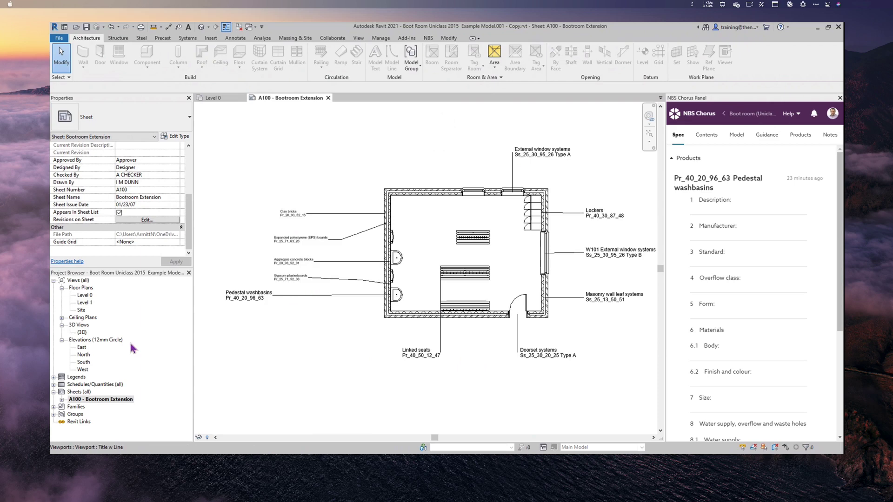
double_click(85, 385)
- Open the Multi-Category Schedule, then the Linked seats clause from the specification contents
double_click(111, 392)
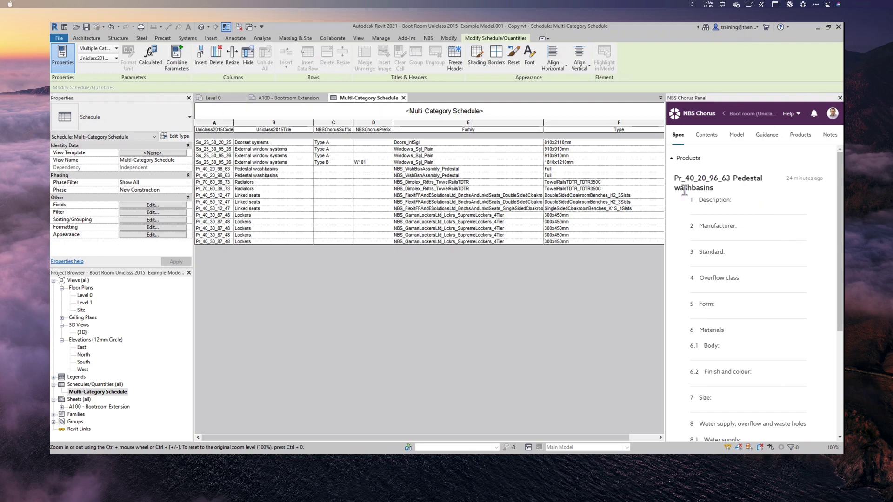
click(704, 138)
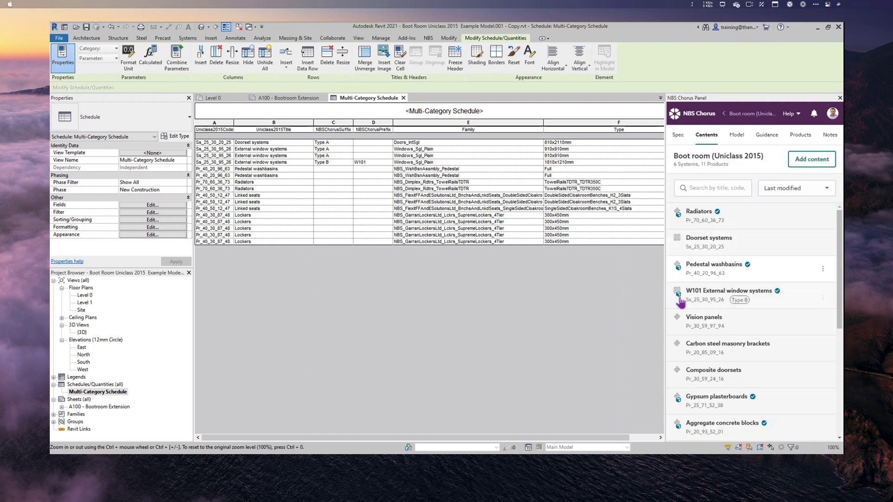
scroll(703, 326, down, 1)
scroll(703, 328, down, 3)
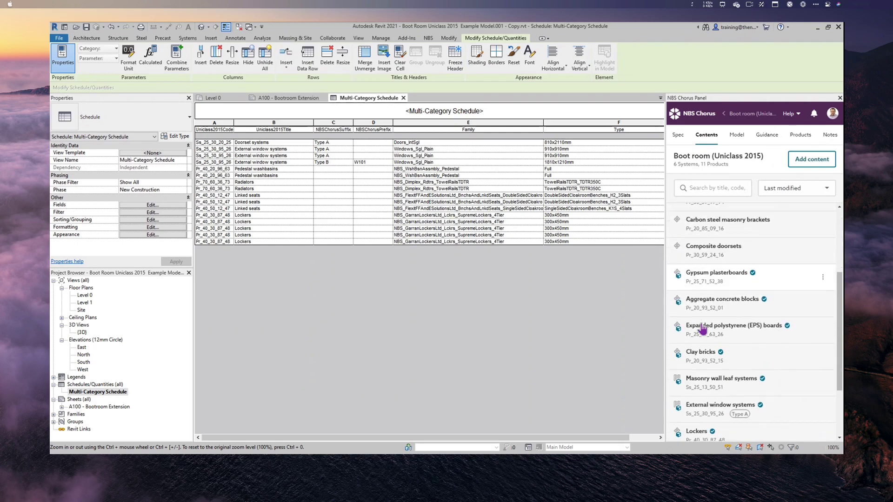
scroll(705, 330, down, 1)
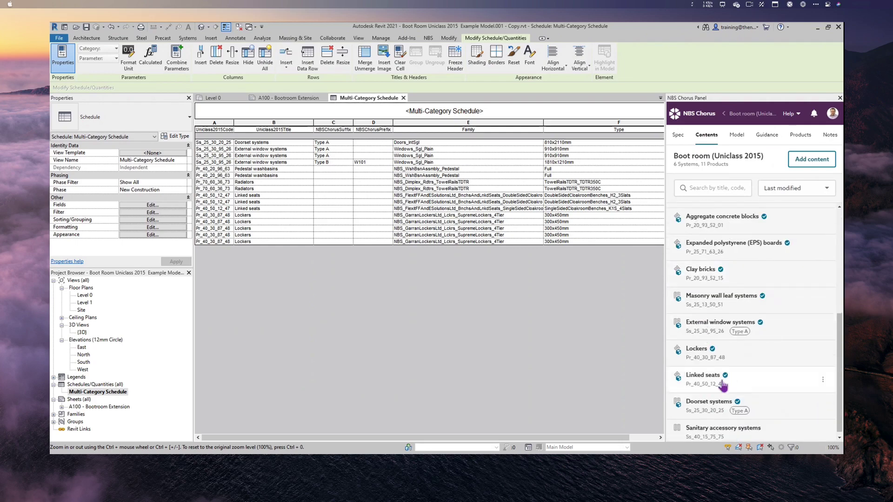
click(792, 390)
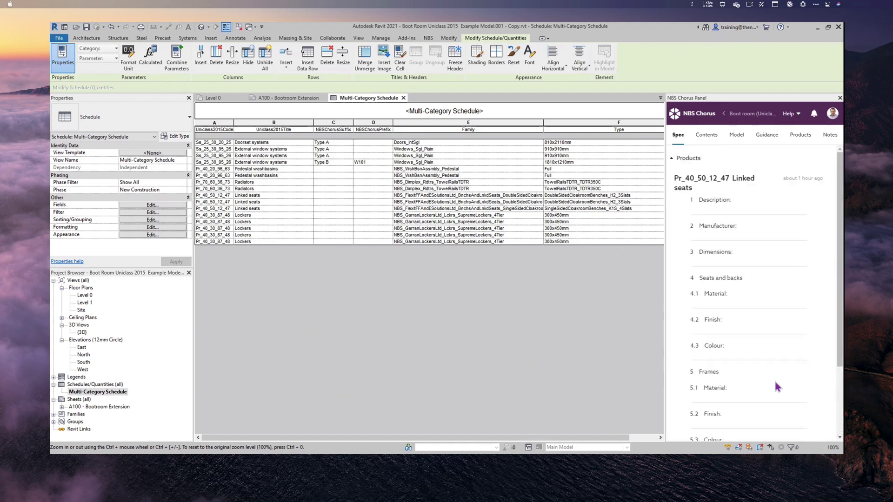
- Give the Linked seats clause Pr_40_50_12_47 the suffix 'Type A' and save it
click(717, 189)
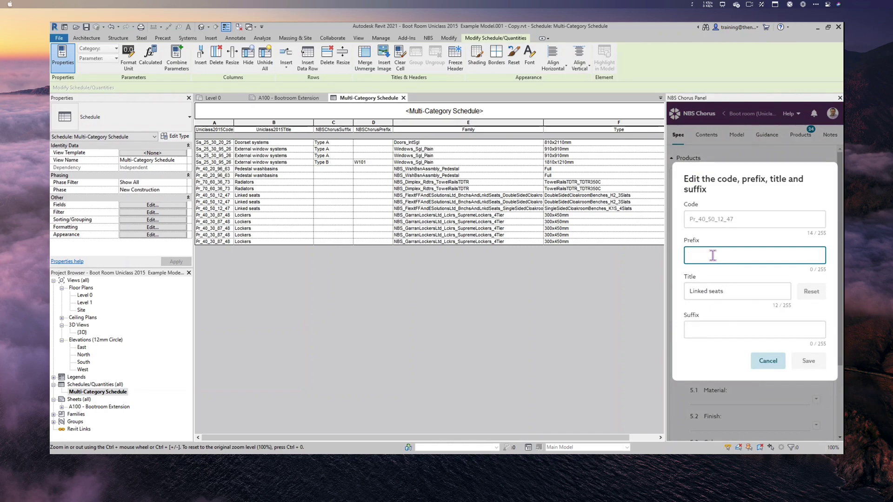
click(712, 331)
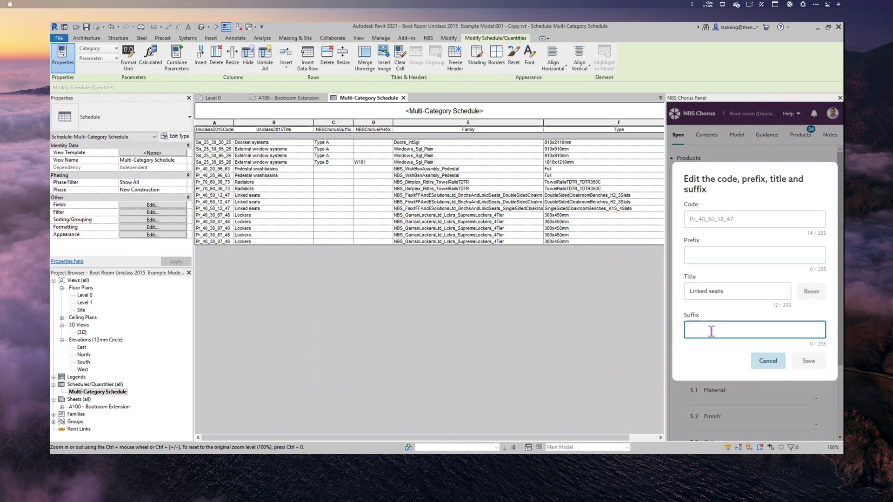
text(Type )
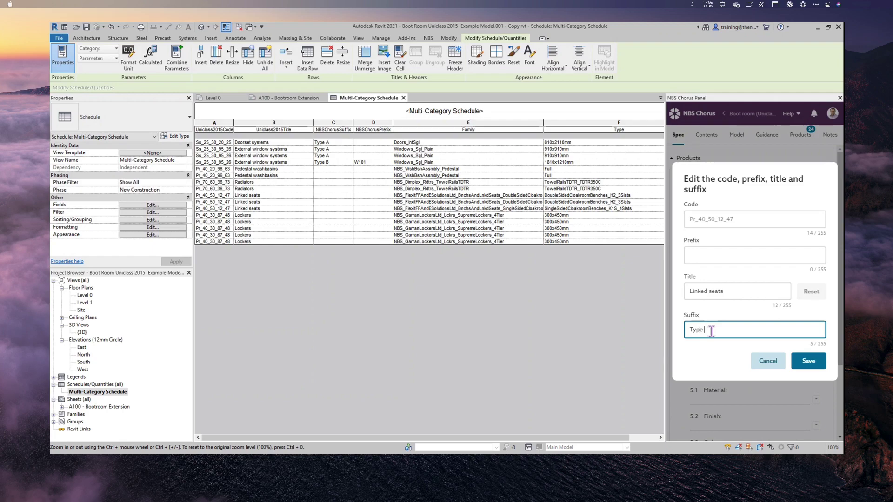
text(A)
click(814, 366)
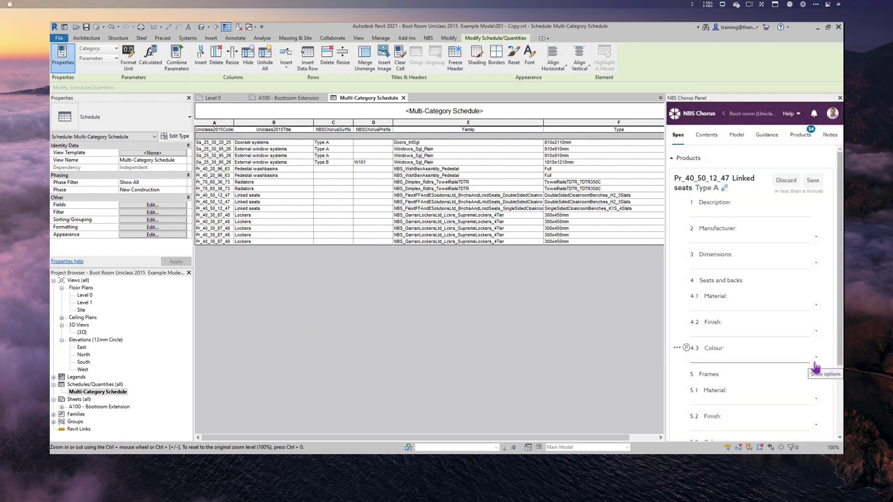
click(737, 136)
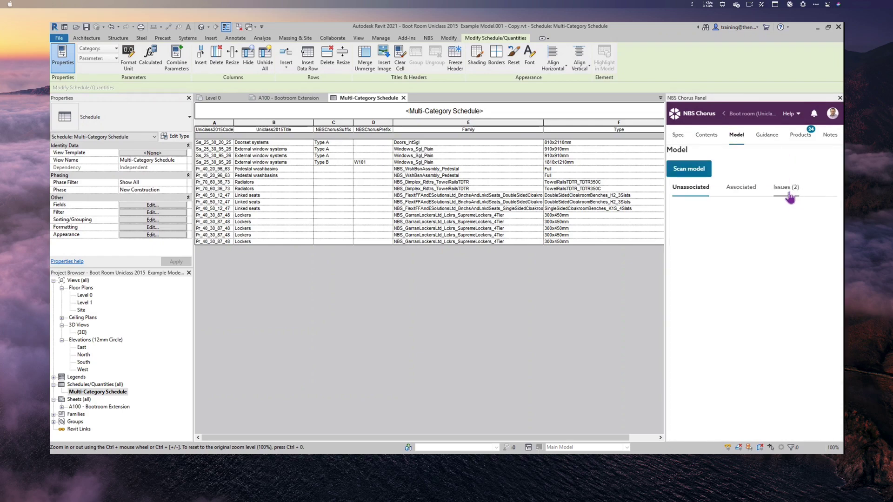
- Fix both parameter-mismatch warnings so the three Linked seats rows show Type A
click(789, 194)
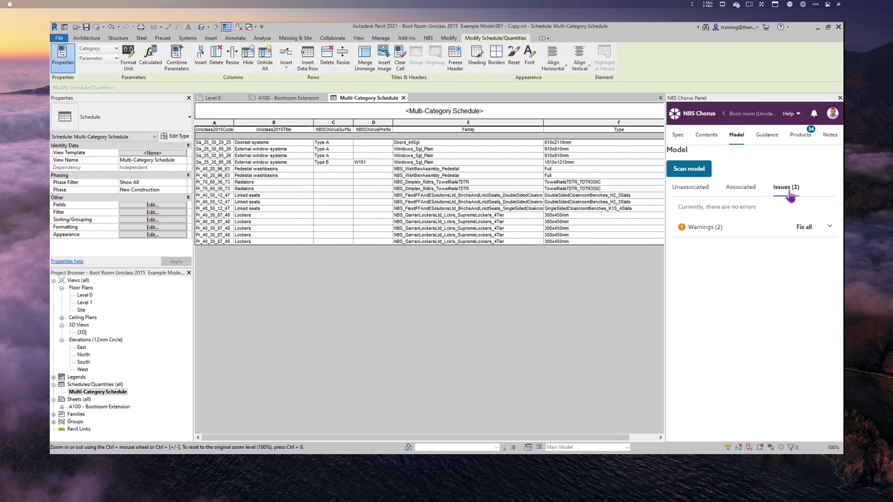
click(829, 227)
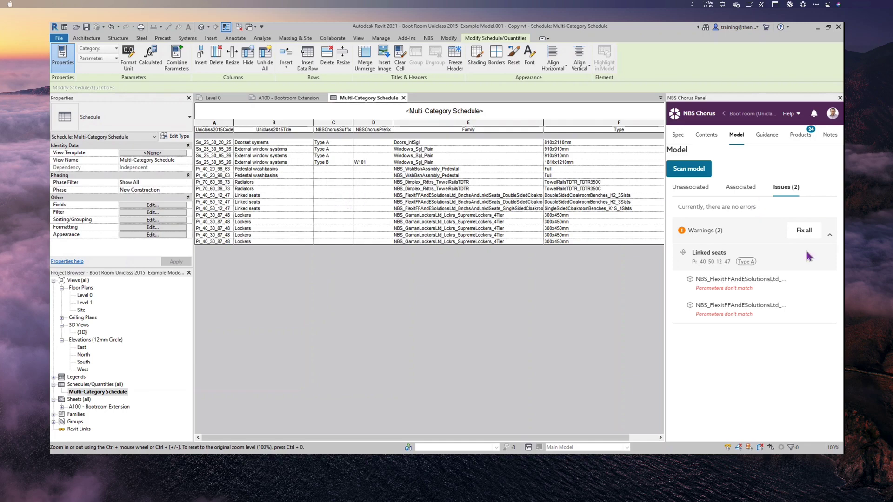
click(801, 235)
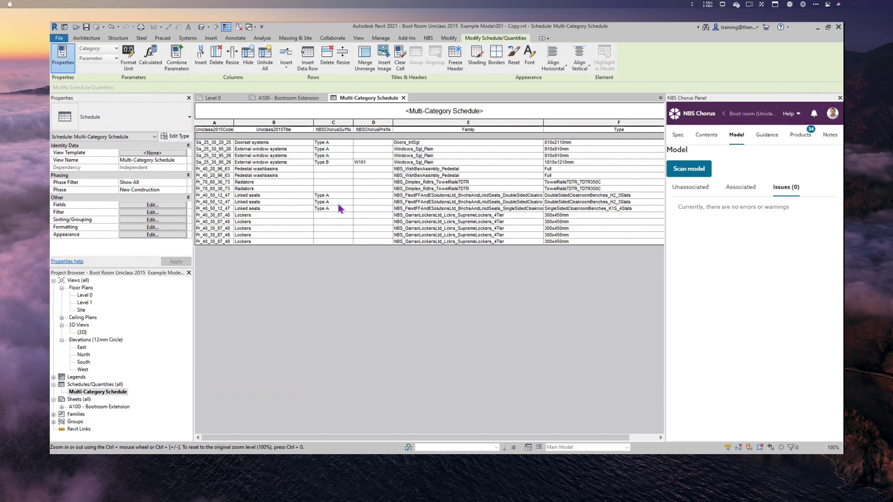
- Confirm the Linked seats tag reads Pr_40_50_12_47 Type A on sheet A100 and Level 0
click(286, 98)
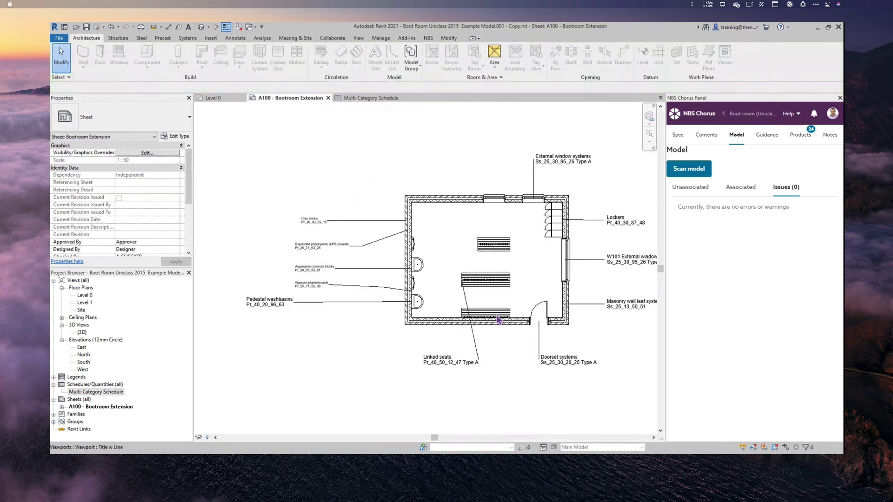
scroll(506, 319, up, 2)
scroll(506, 319, up, 2)
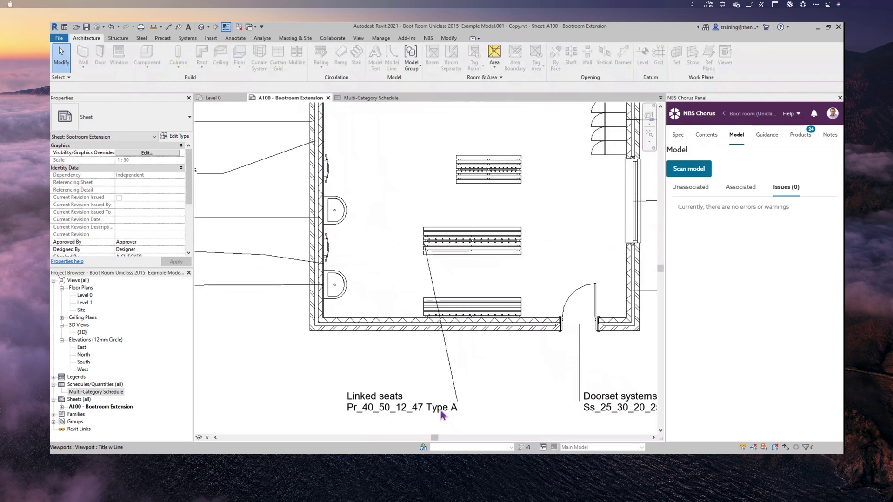
click(212, 97)
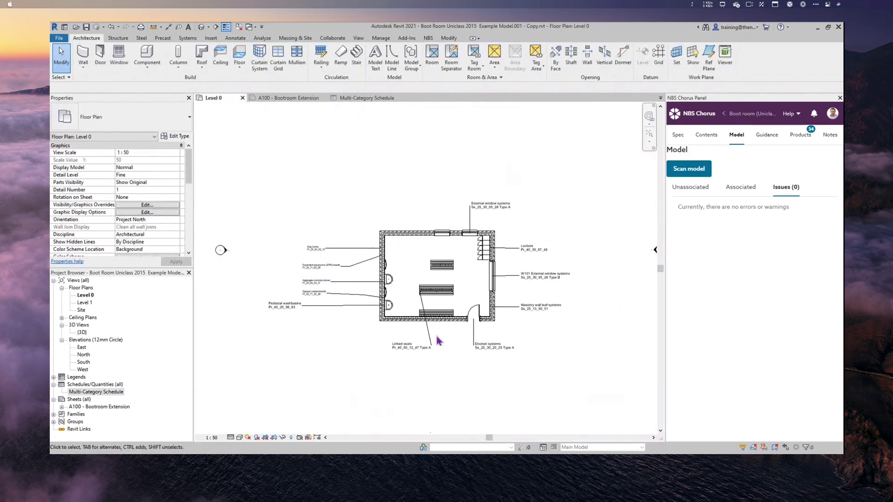
scroll(437, 339, up, 4)
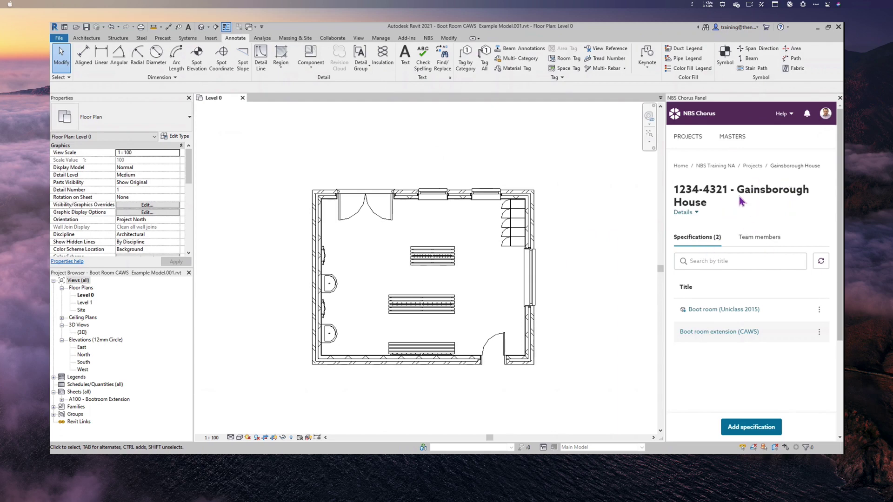
- Associate the model with the Boot room extension (CAWS) specification
click(684, 266)
click(819, 331)
click(794, 349)
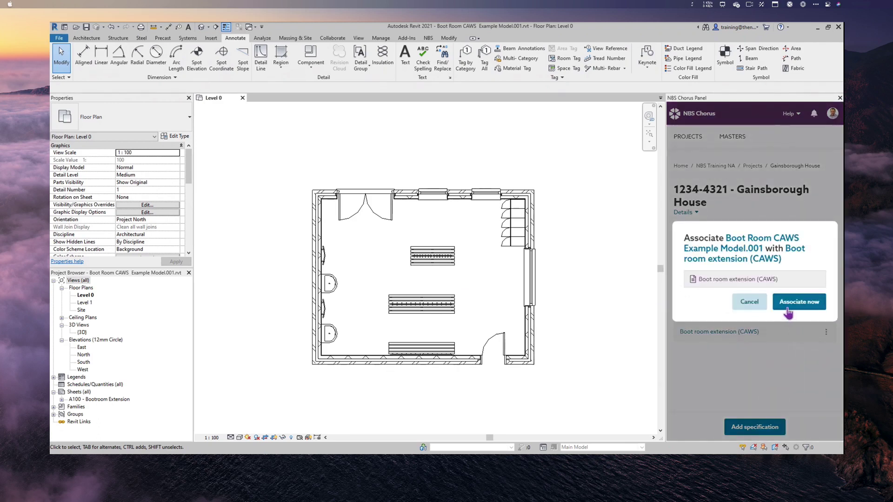
click(788, 312)
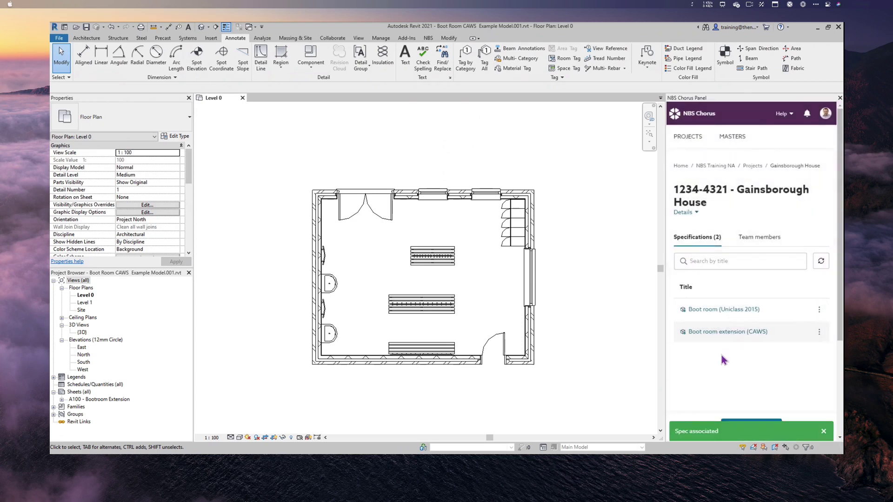
- Open the CAWS specification in a wider panel and list its unassociated model elements
click(747, 333)
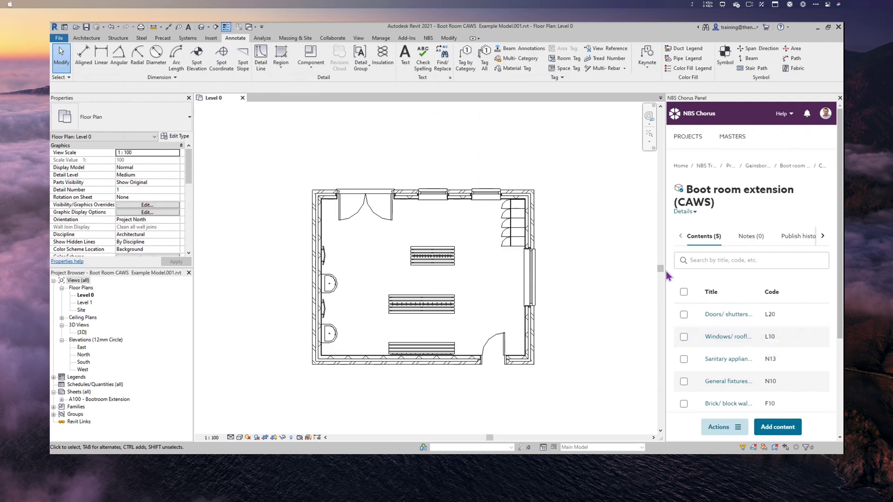
drag(665, 270, 623, 269)
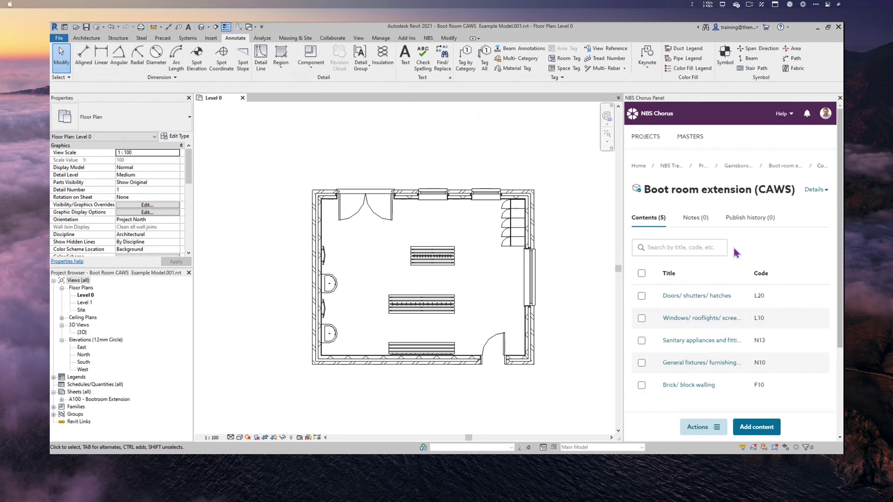
click(754, 427)
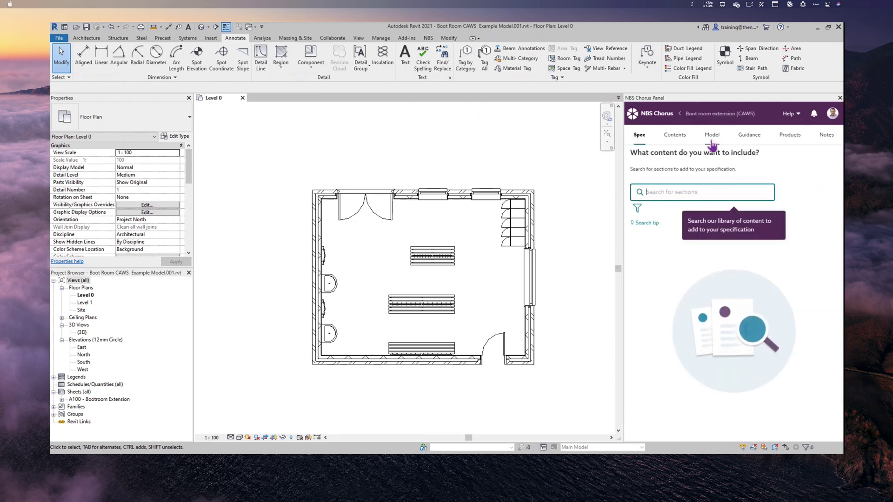
click(714, 136)
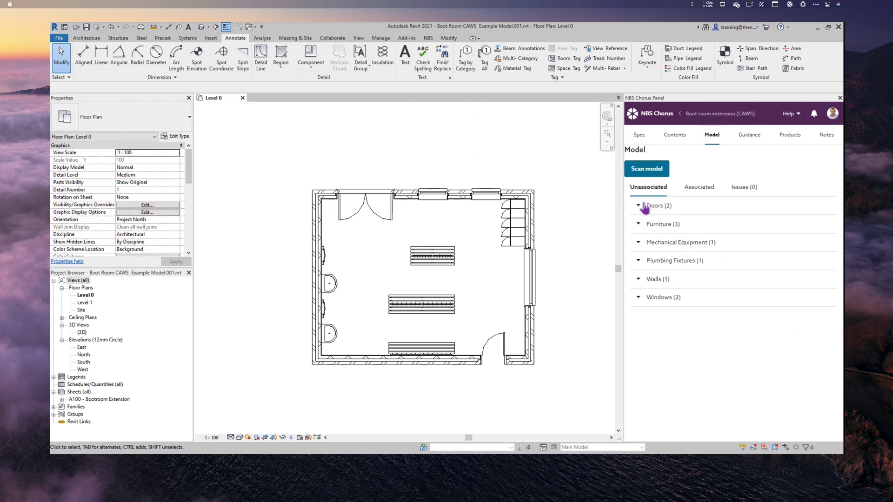
- Associate the Doors_ExtDbl_Flush door with the whole Doors/ shutters/ hatches (L20) section
click(653, 207)
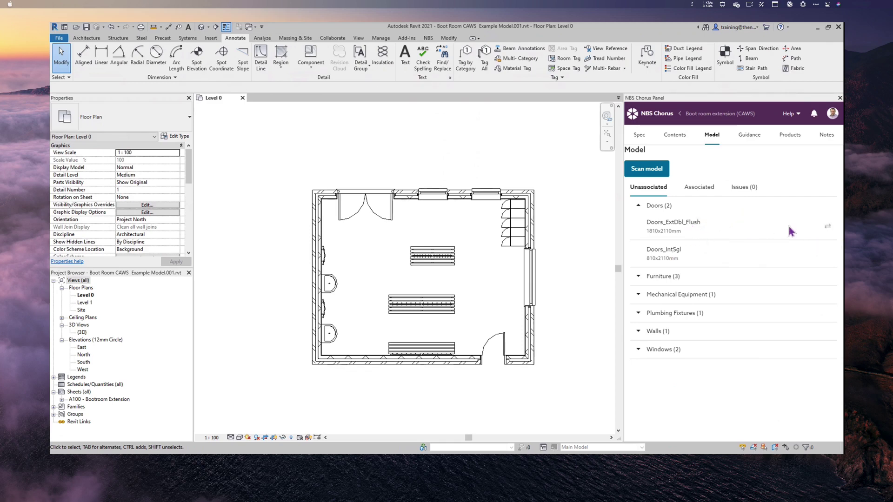
click(813, 222)
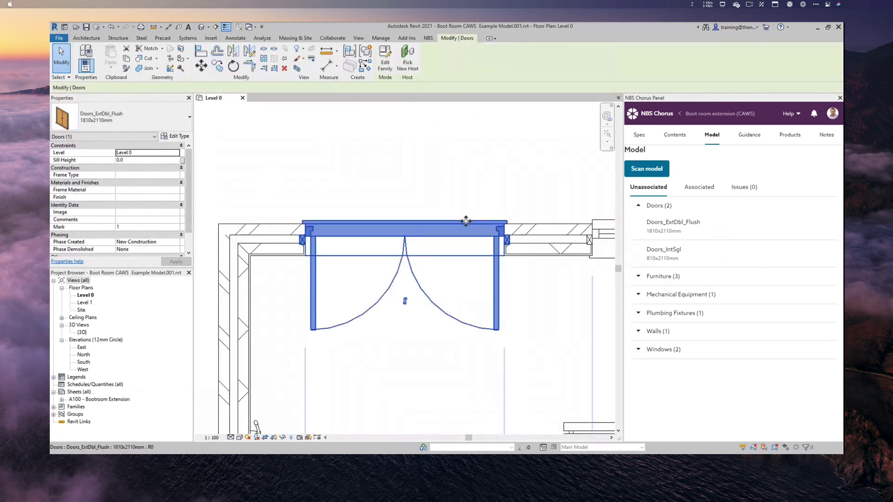
click(672, 138)
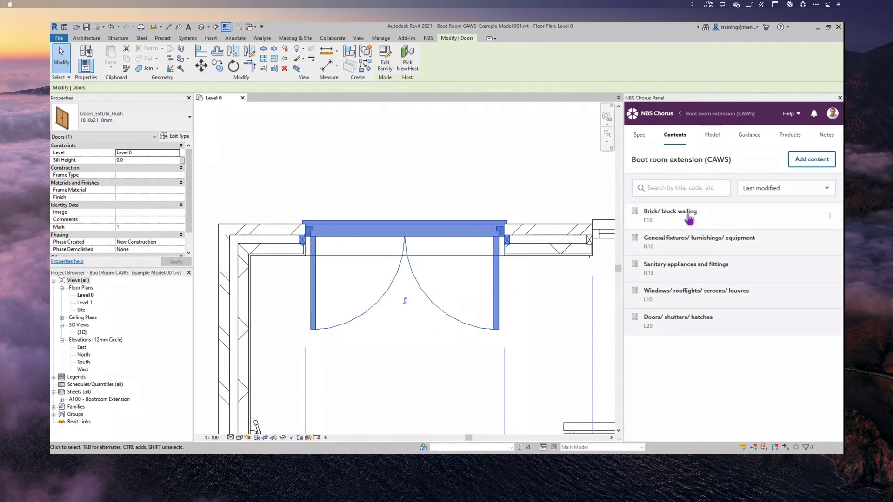
click(831, 322)
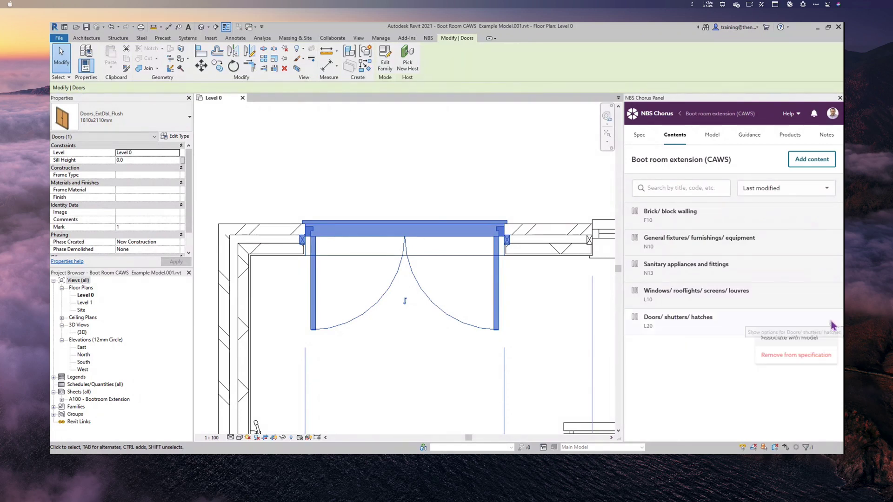
click(797, 339)
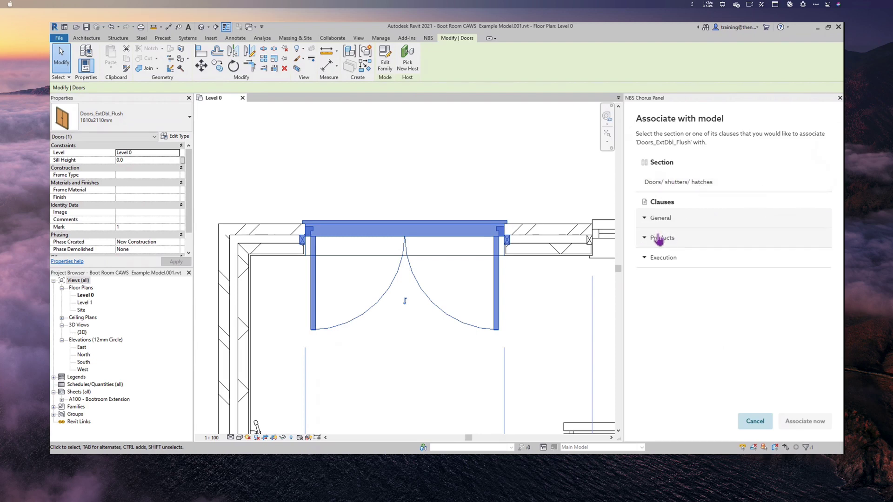
click(688, 186)
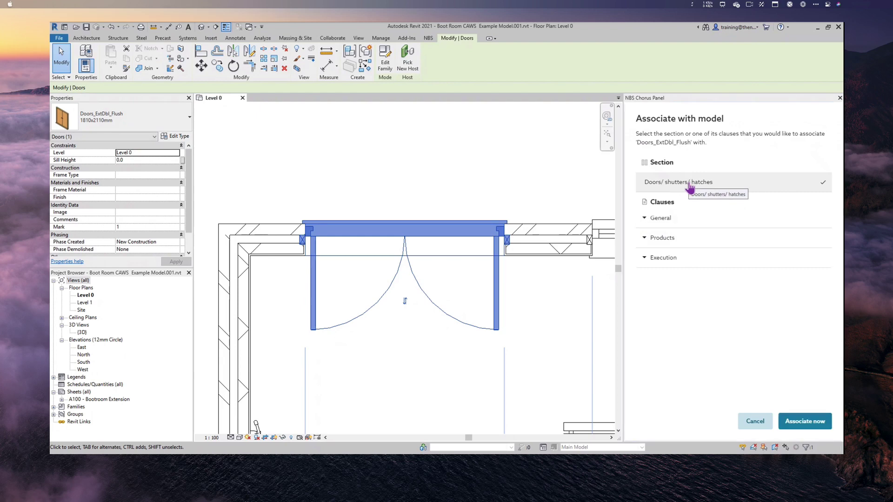
click(796, 423)
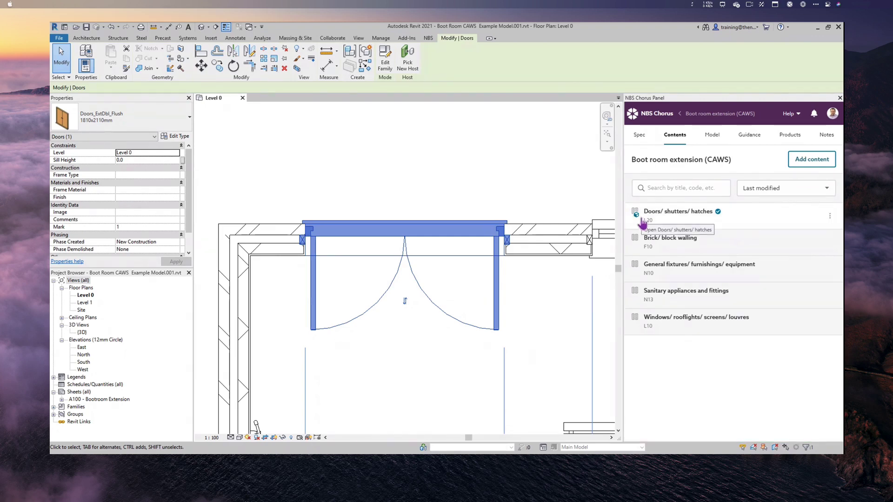
click(183, 137)
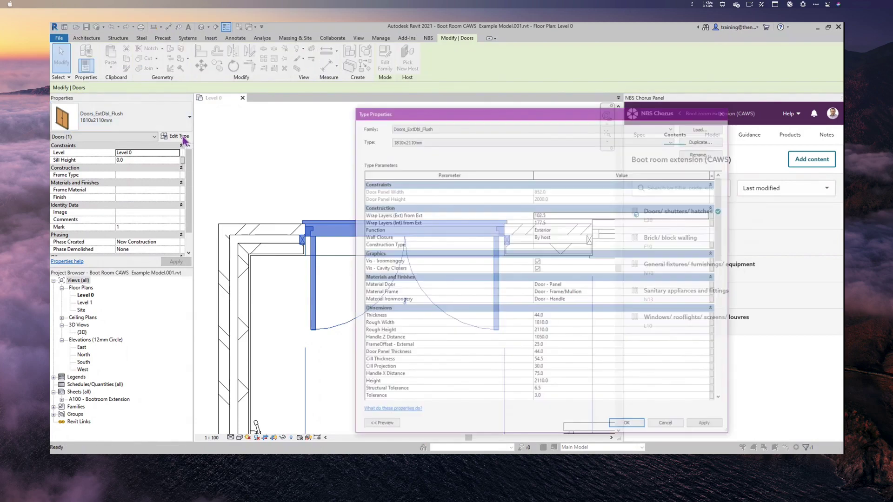
scroll(431, 338, down, 1)
scroll(431, 337, down, 10)
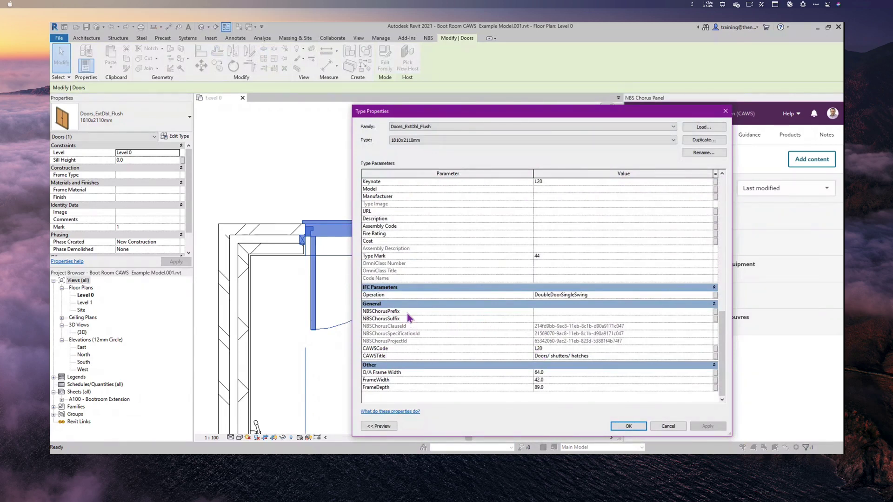
click(669, 427)
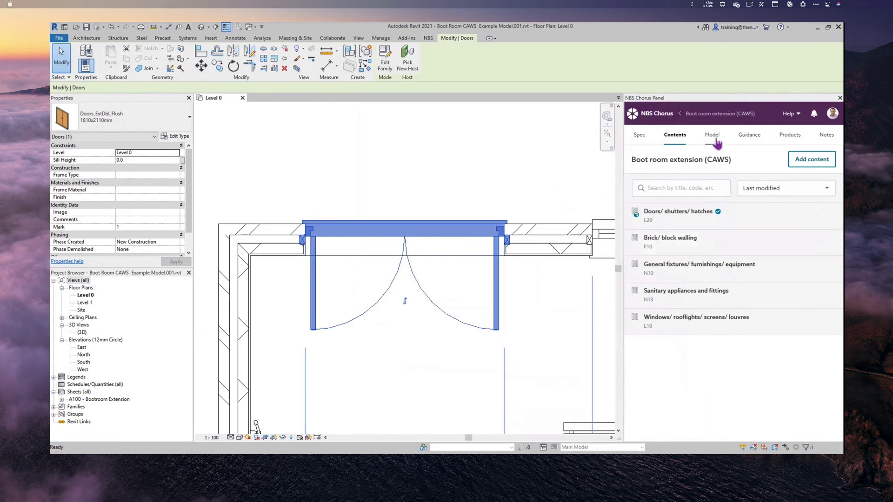
- Select and zoom to the unassociated internal door Doors_IntSgl
click(715, 141)
click(695, 192)
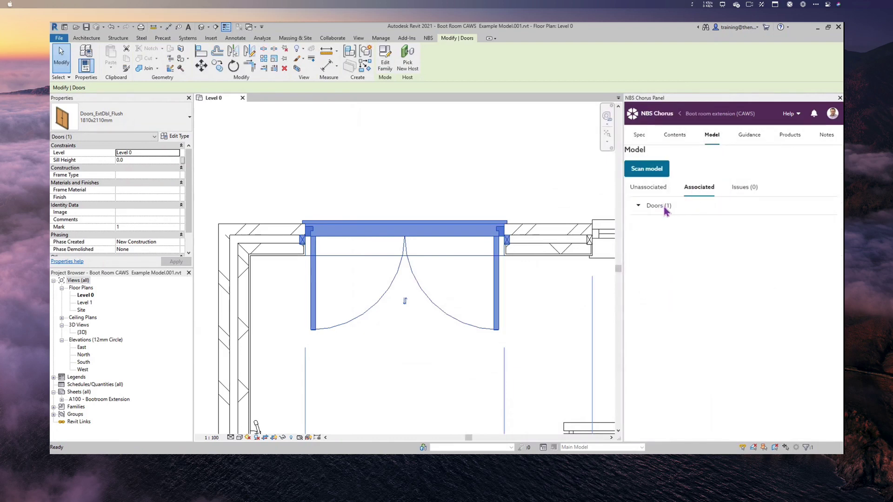
click(665, 209)
click(652, 191)
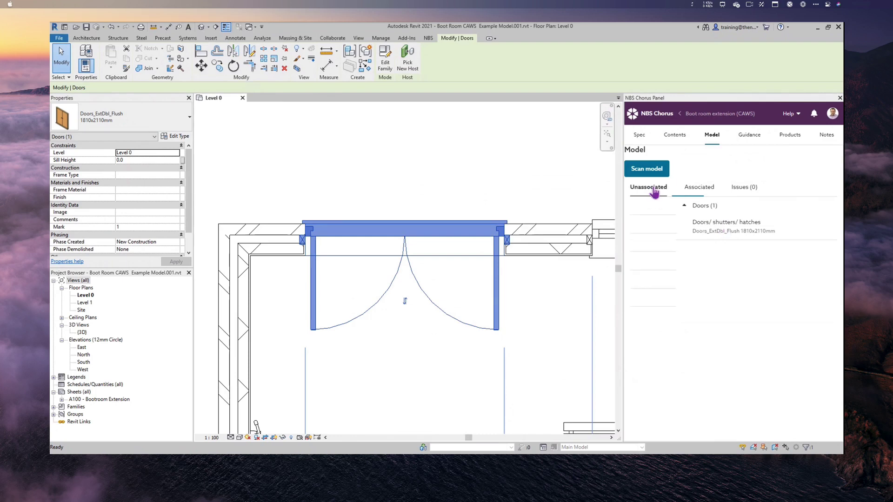
click(657, 208)
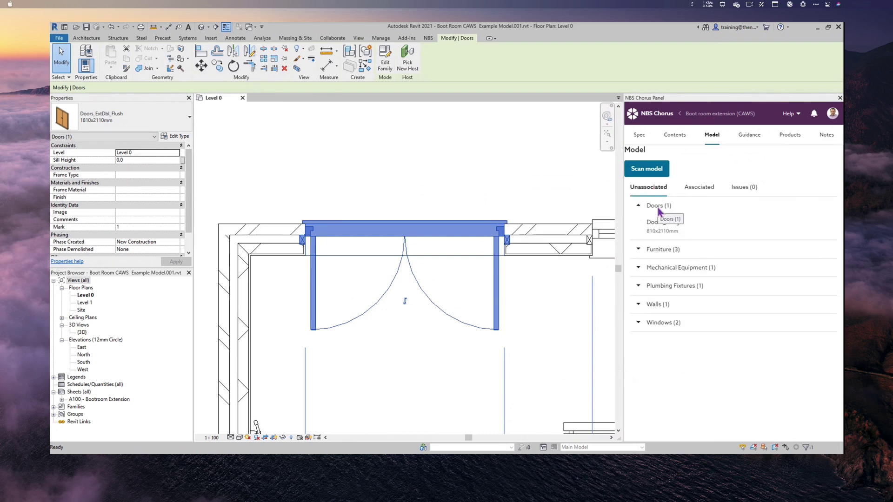
click(828, 229)
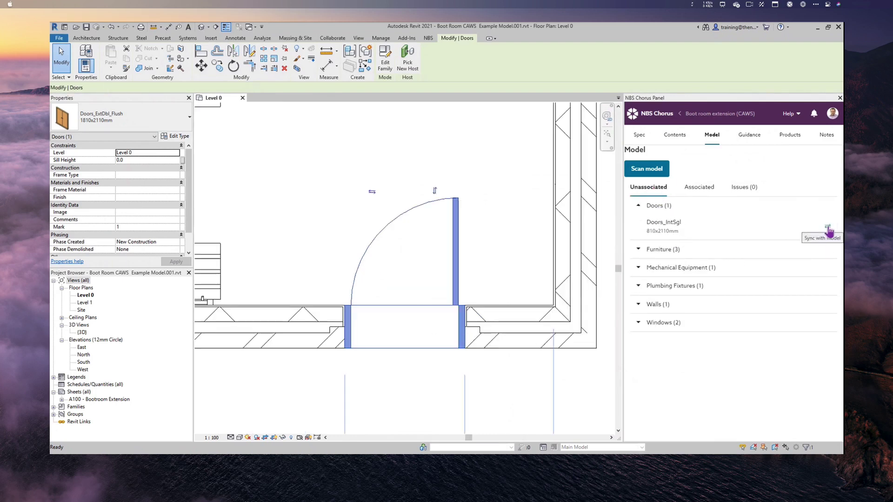
- Associate Doors_IntSgl with clause 270 Wood doors under Doors/ shutters/ hatches
click(671, 138)
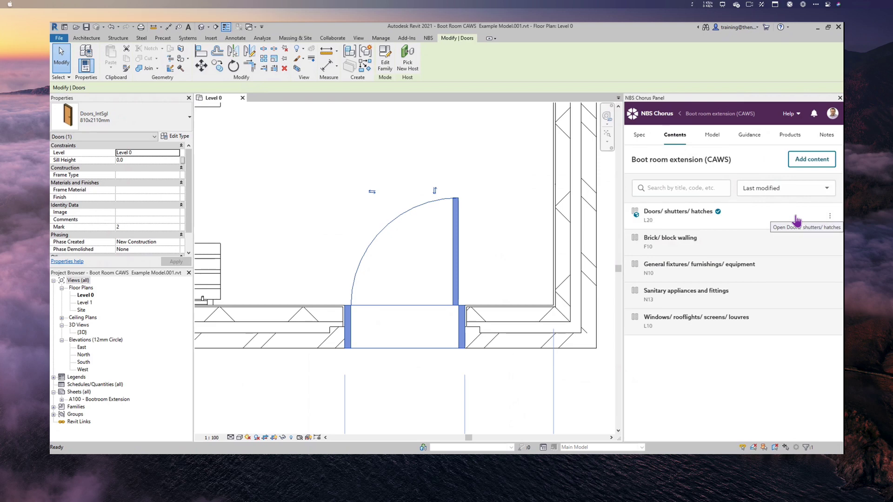
click(830, 216)
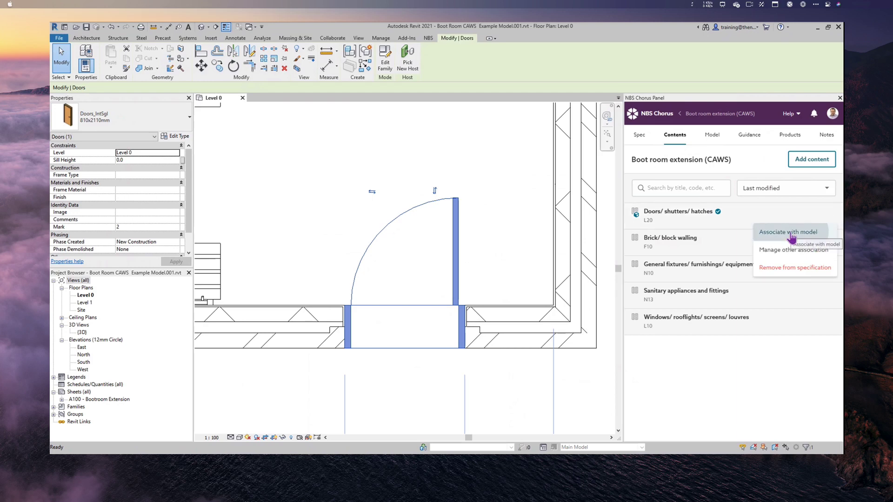
click(790, 232)
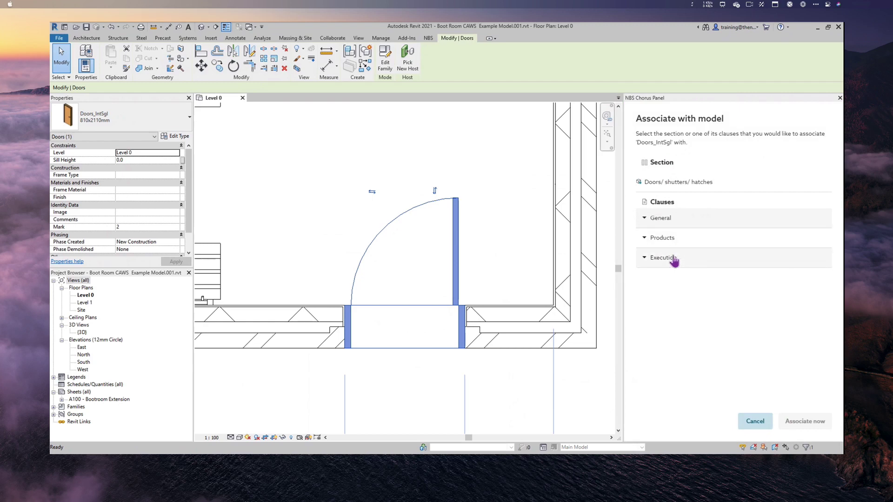
click(660, 241)
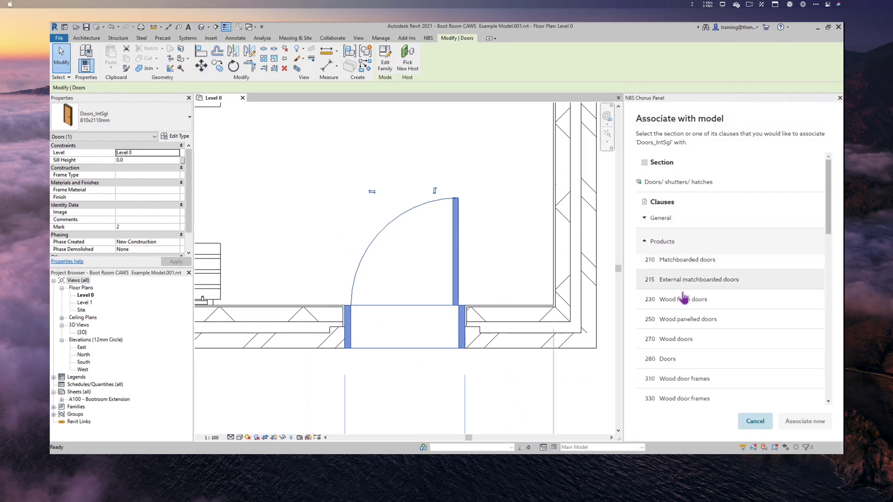
click(667, 344)
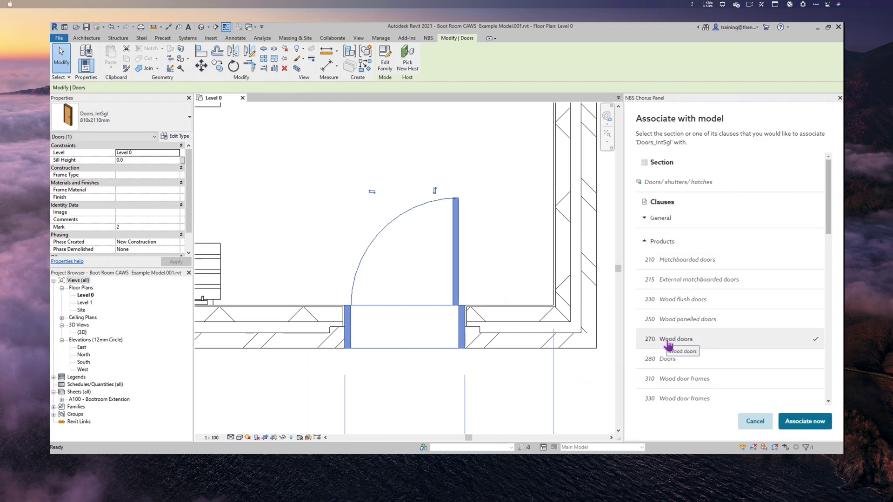
click(808, 424)
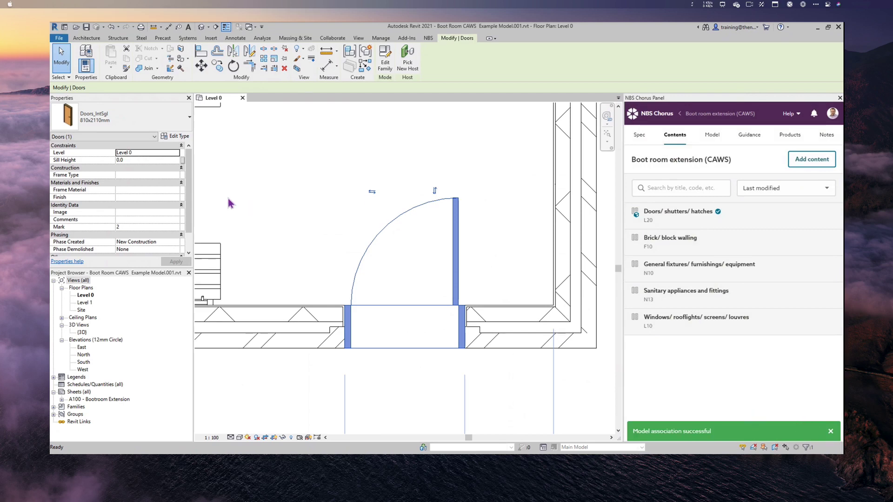
click(176, 136)
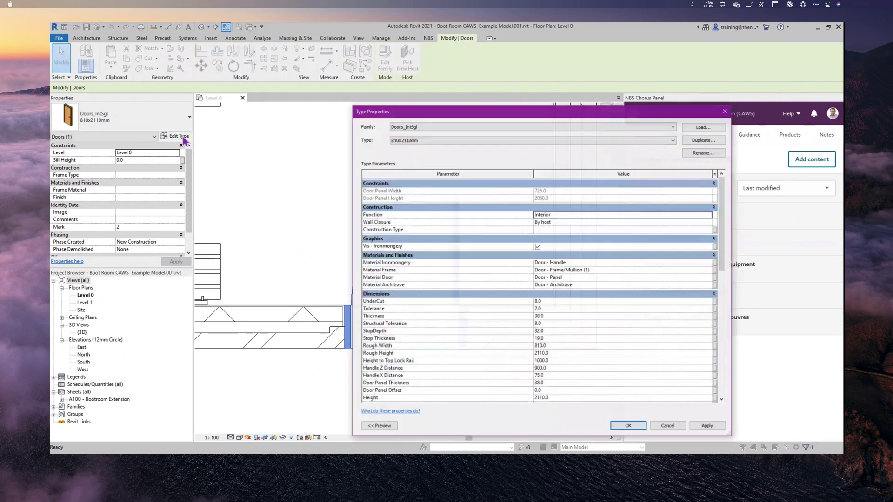
scroll(465, 327, down, 3)
scroll(463, 327, down, 10)
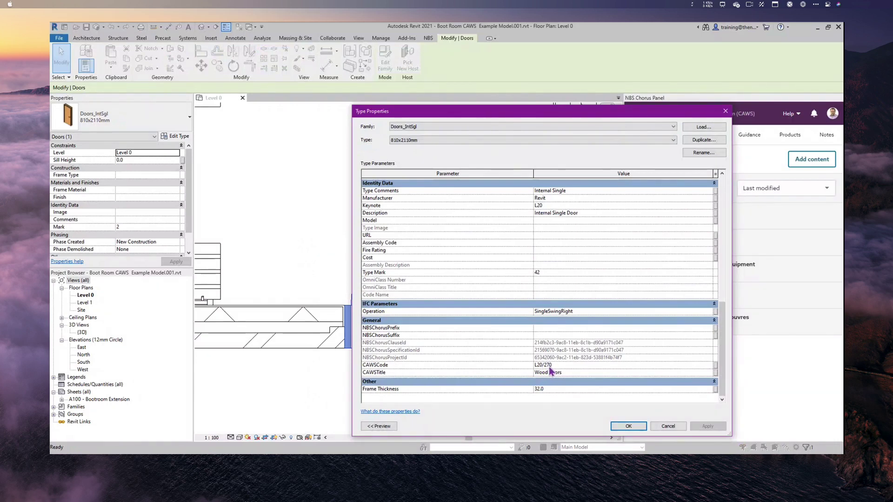
click(668, 426)
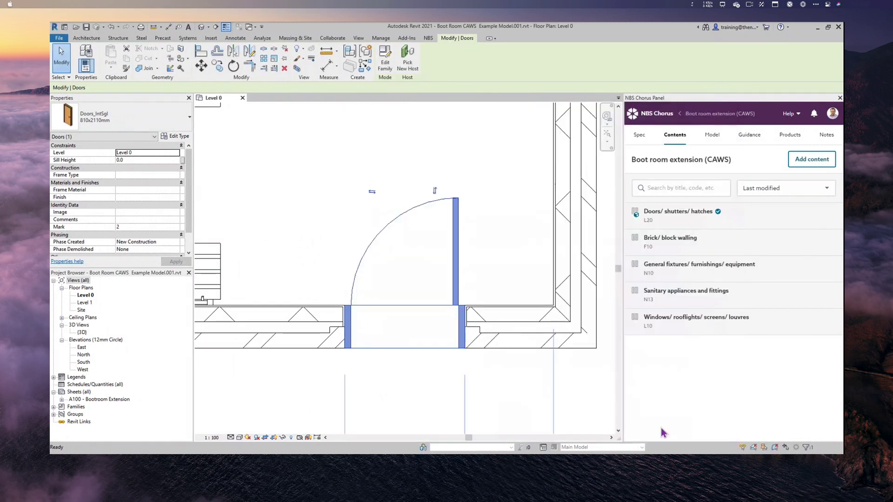
- Select the four unassociated Basic Wall walls in the plan
click(715, 140)
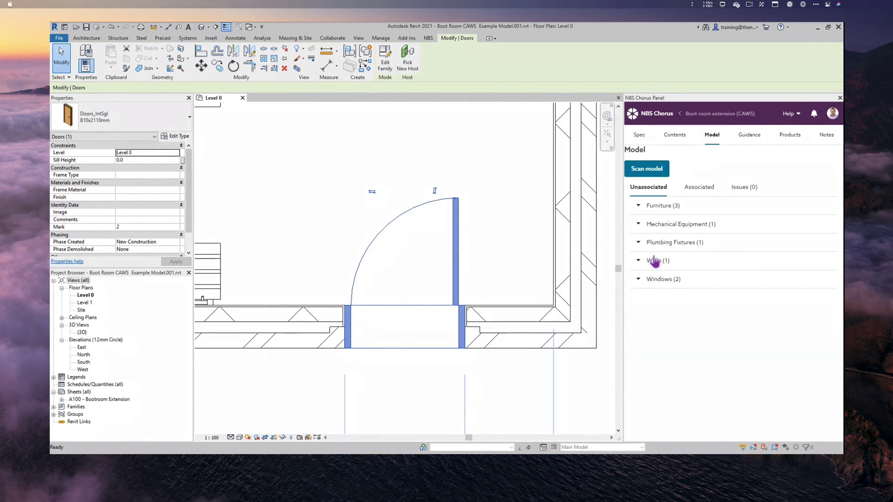
click(651, 261)
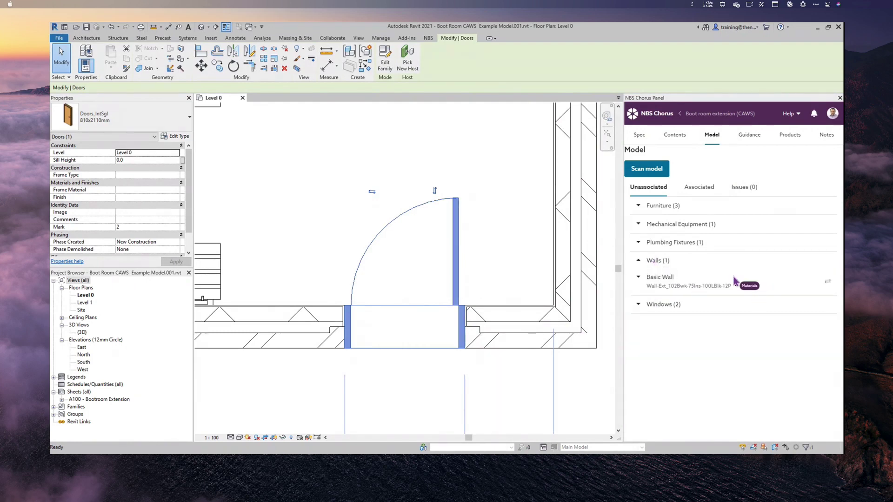
click(827, 282)
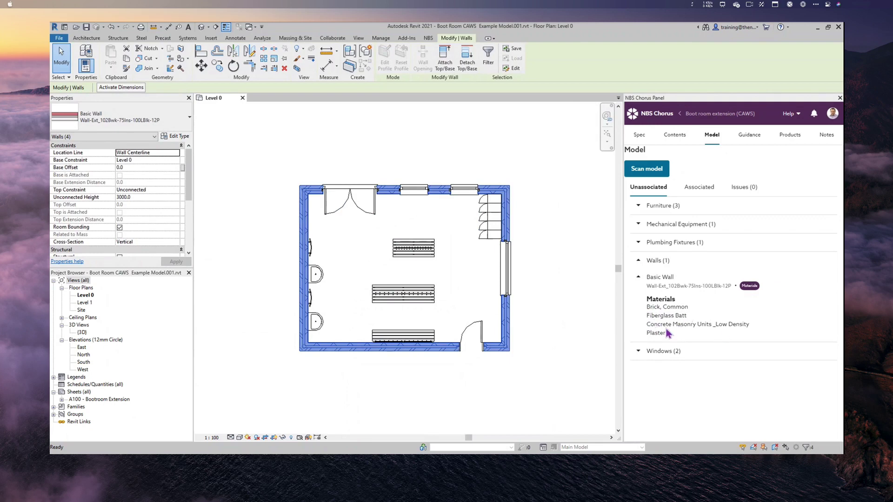
- Start associating the Brick/ block walling section with the selected walls
click(669, 141)
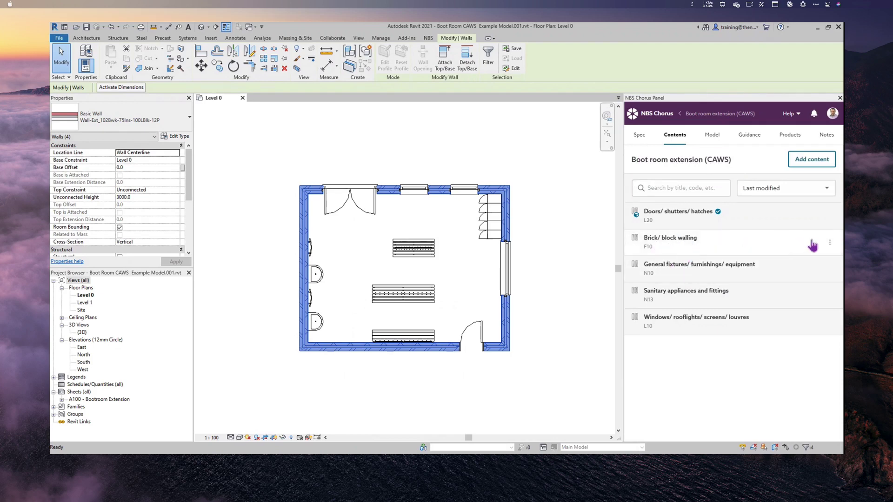
click(830, 245)
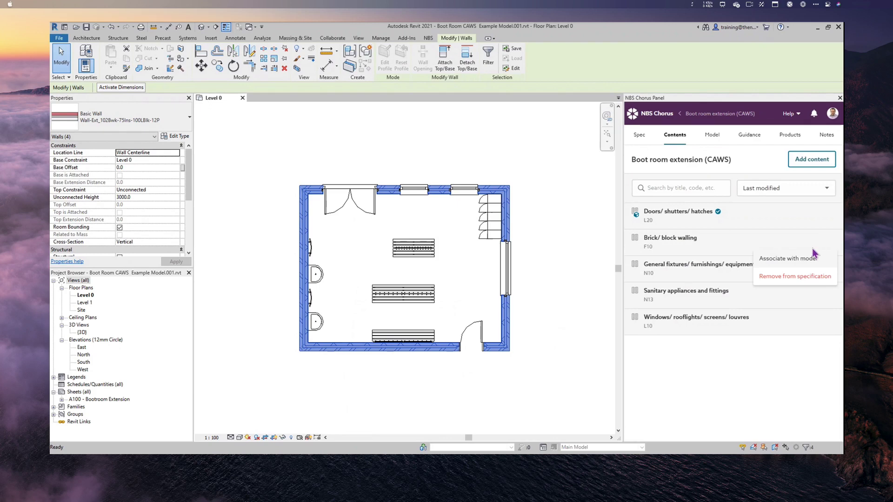
click(794, 259)
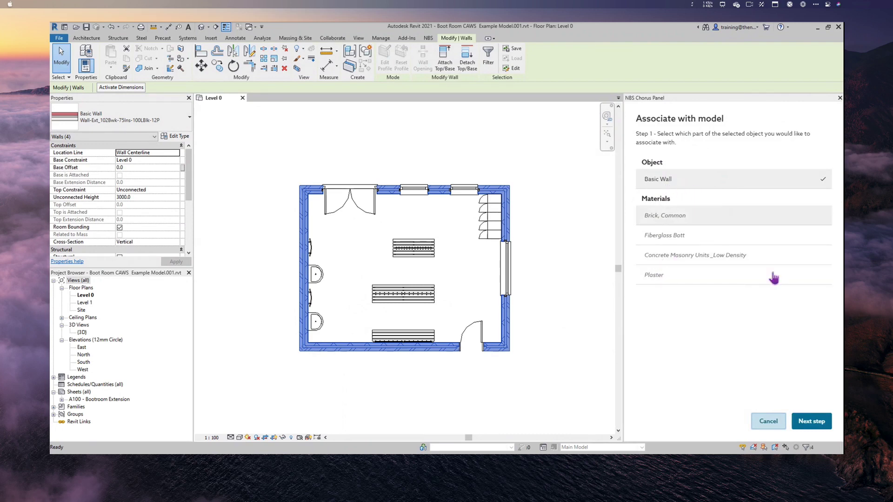
- Link the four Basic Walls to the Brick/ block walling (F10) section
click(812, 422)
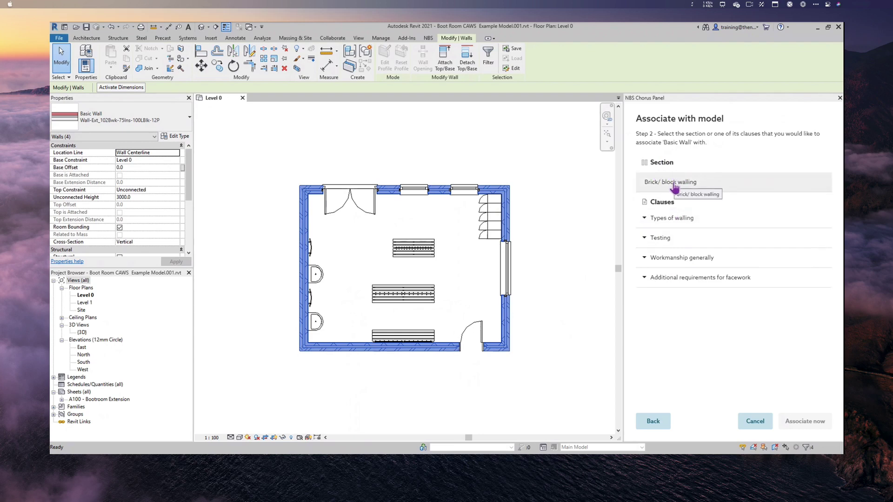
click(675, 186)
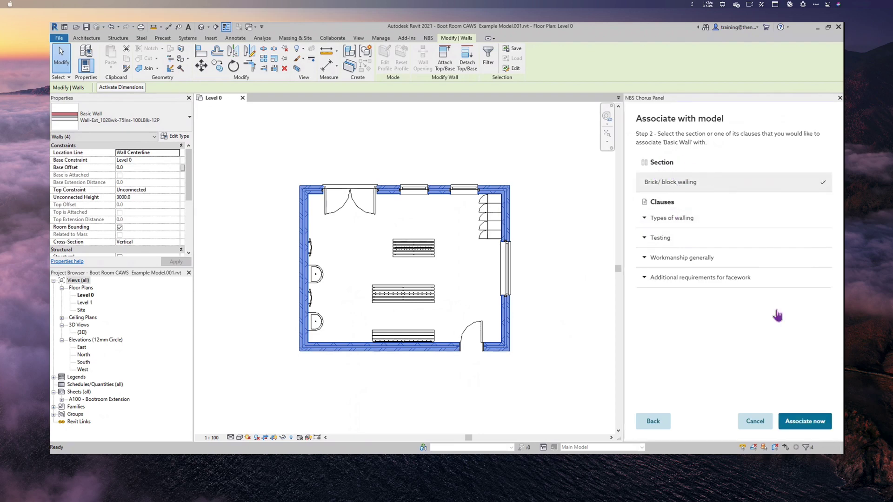
click(815, 434)
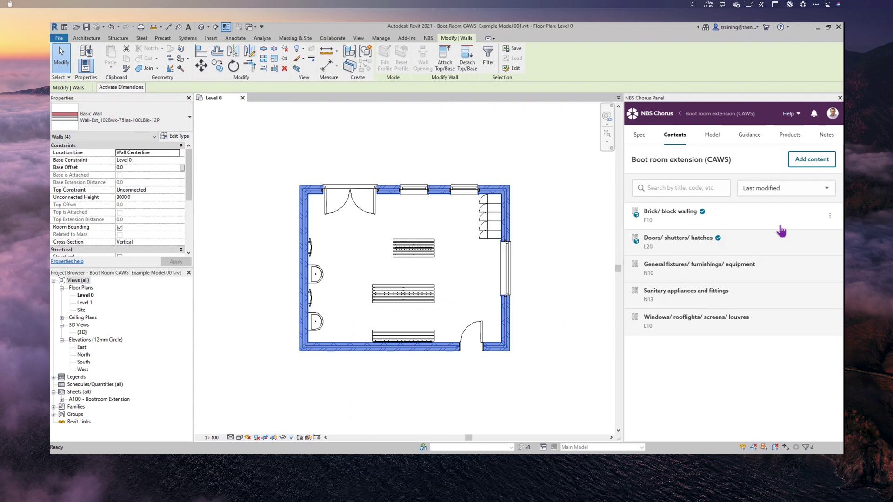
- Associate the wall's Brick, Common material with clause 110 Clay facing brickwork
click(830, 215)
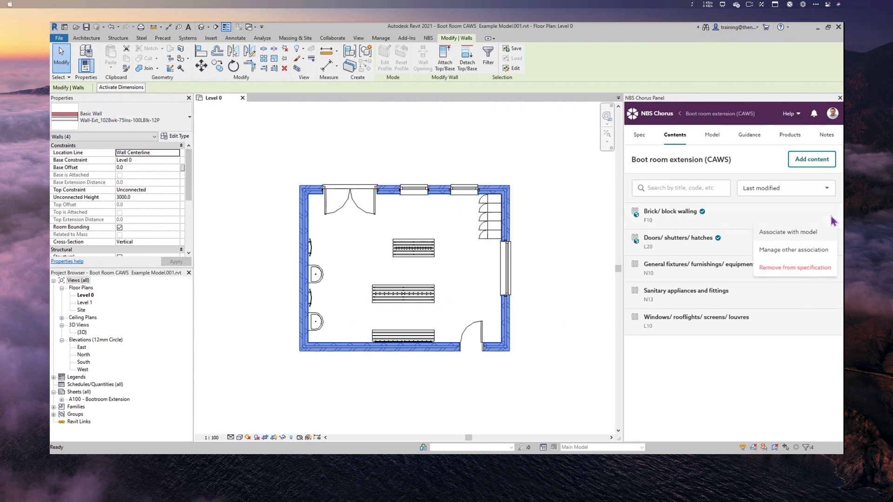
click(795, 236)
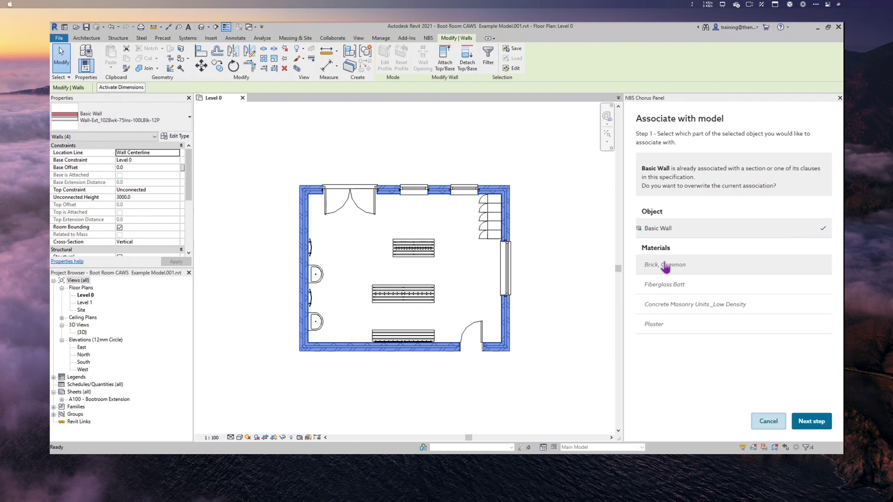
click(666, 265)
click(808, 422)
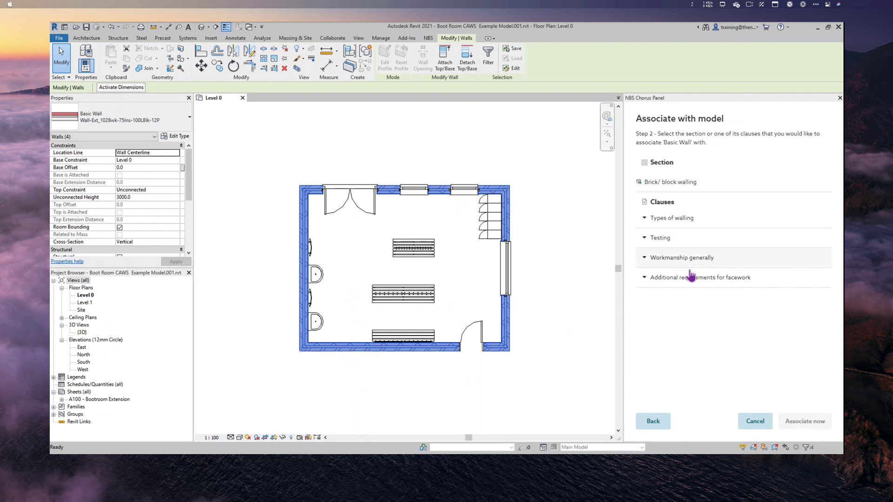
click(666, 223)
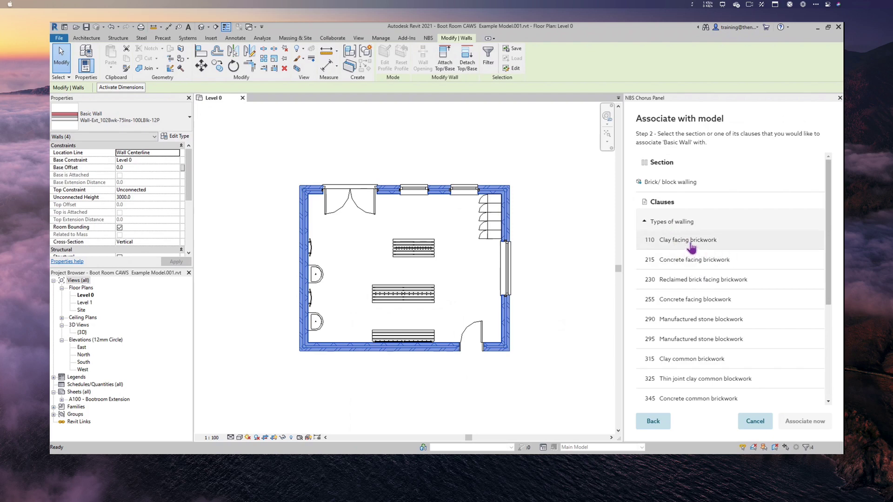
click(690, 247)
click(809, 423)
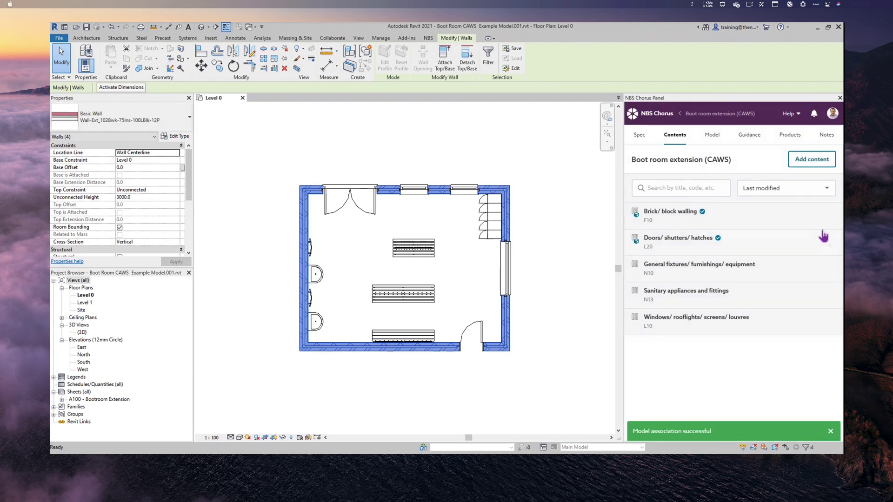
- Begin a new association for the Concrete Masonry Units _Low Density material
click(830, 216)
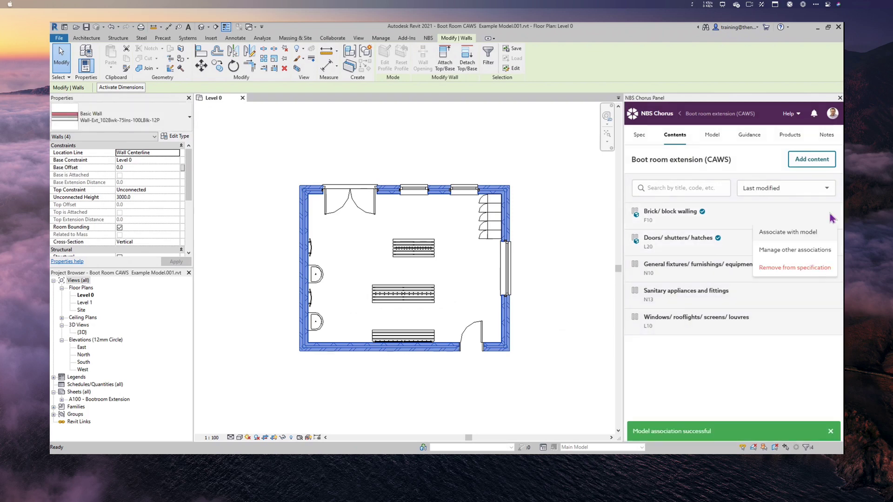
click(792, 233)
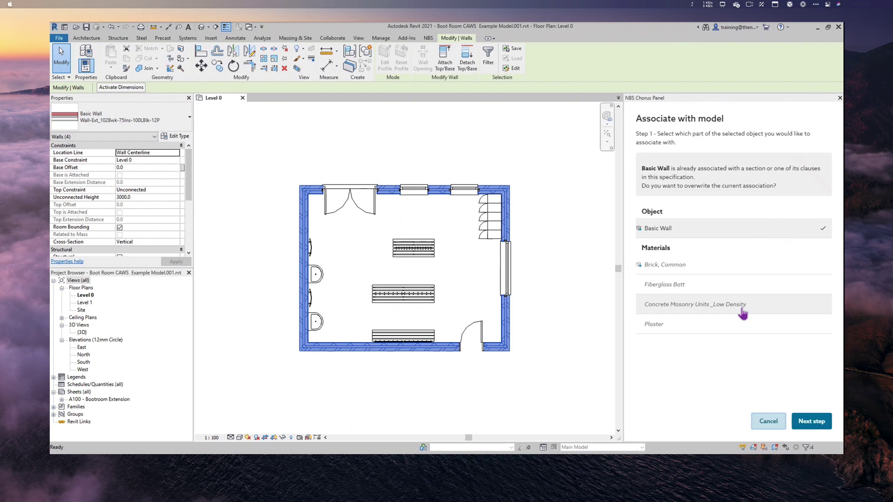
click(815, 310)
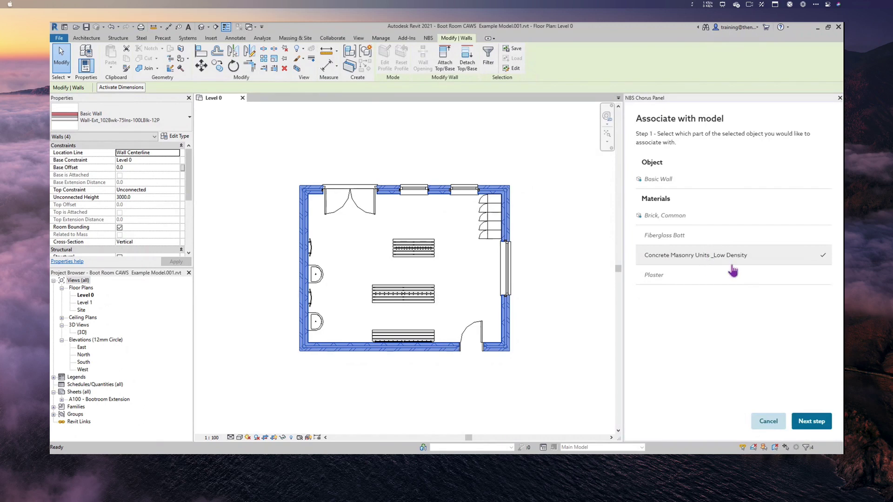
click(803, 421)
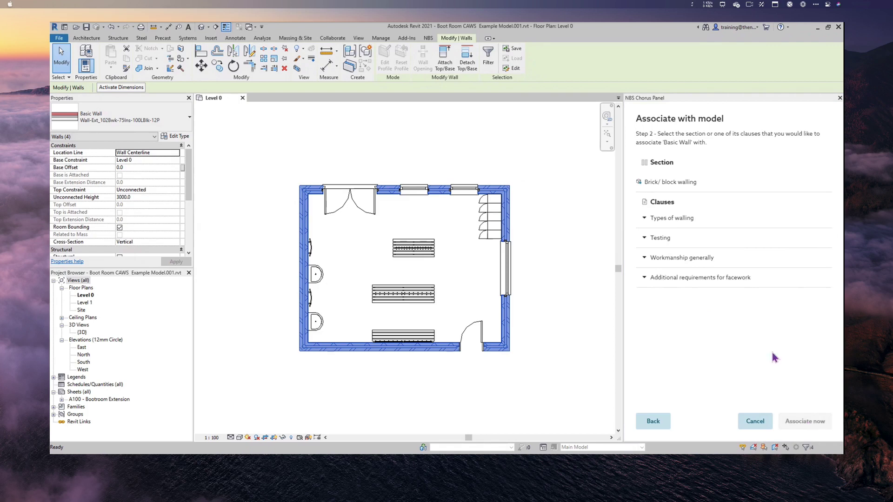
- Associate Concrete Masonry Units _Low Density with clause 345 Concrete common brickwork under Types of walling
click(689, 222)
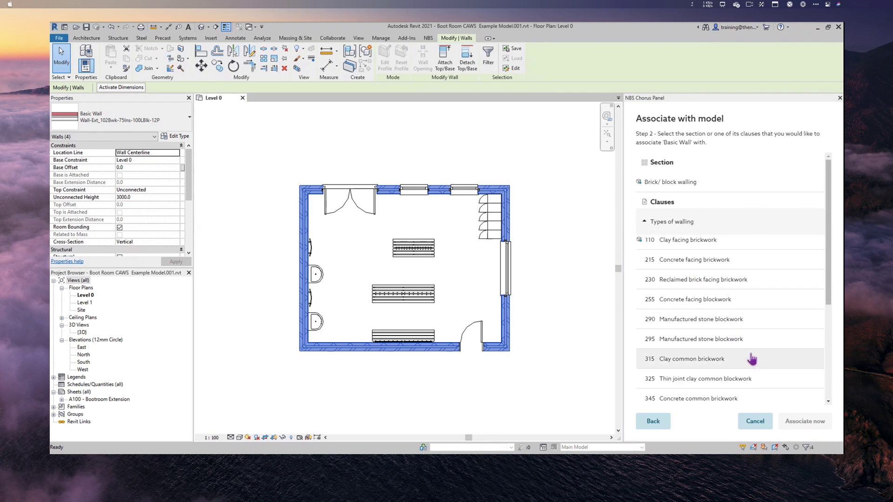
scroll(752, 359, down, 4)
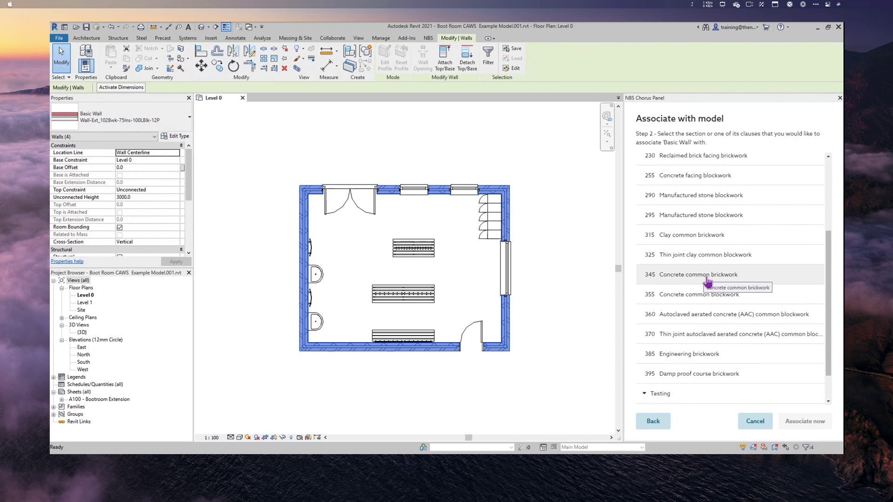
click(707, 279)
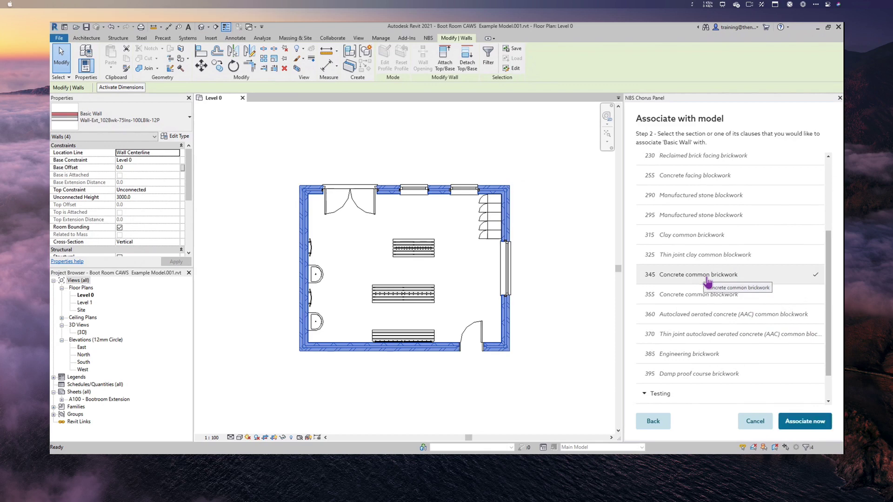
click(806, 422)
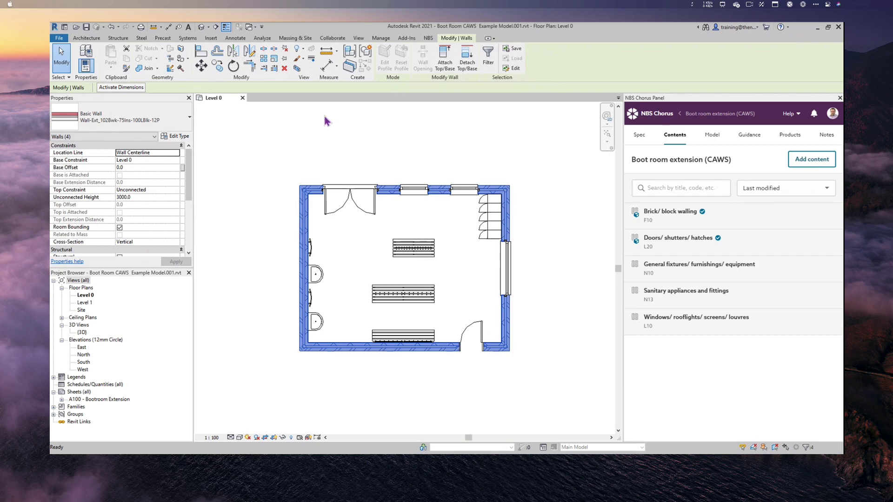
- Add multi-category tags: Doors/ shutters/ hatches L20 on the double door, Brick/ block walling F10 on the bottom wall
click(235, 38)
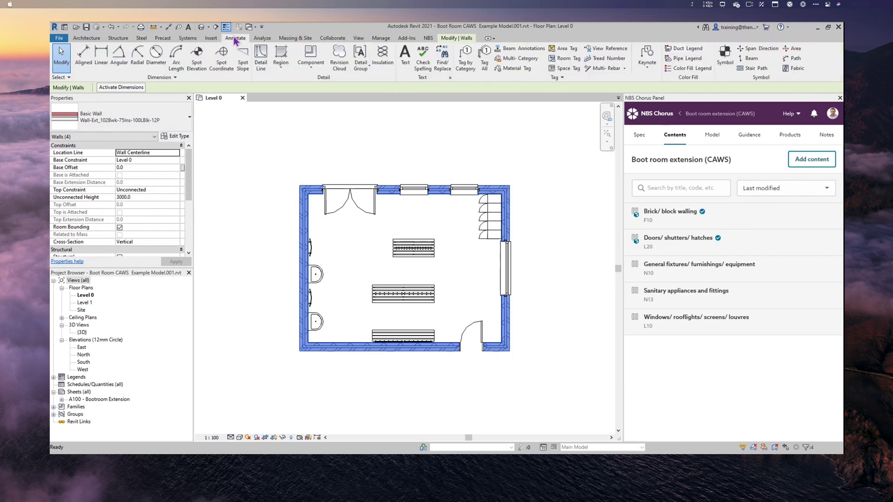
click(522, 59)
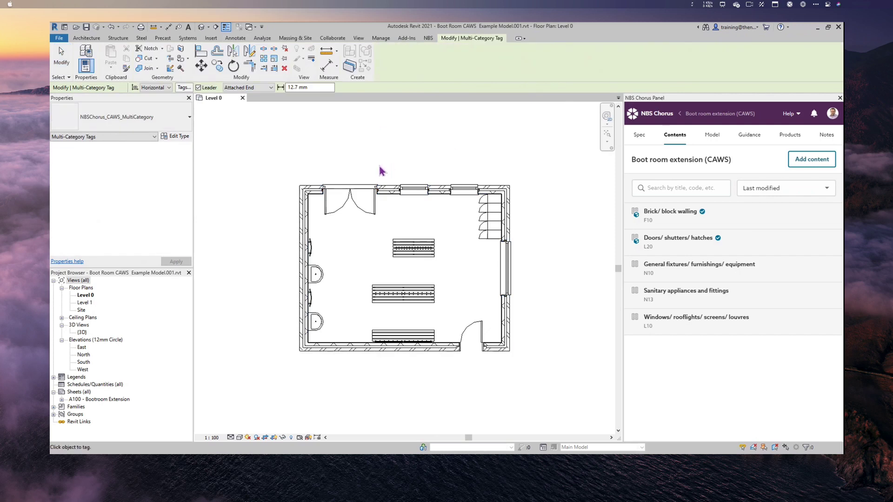
click(350, 188)
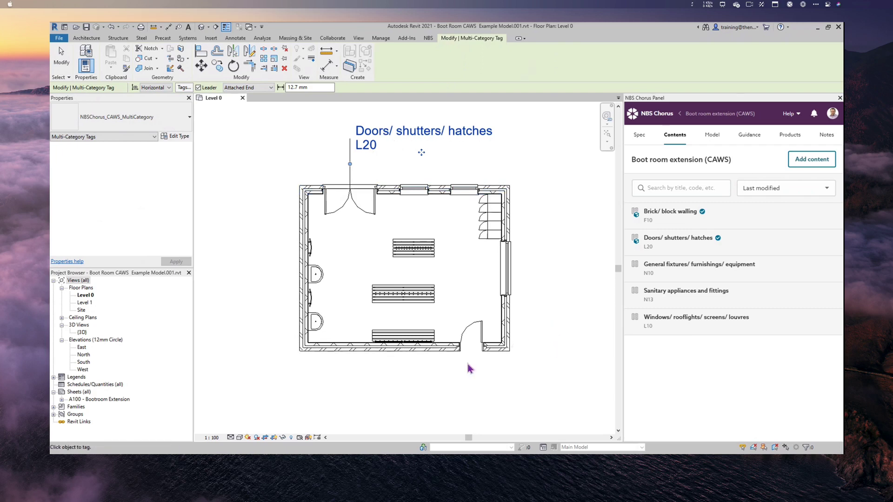
click(394, 358)
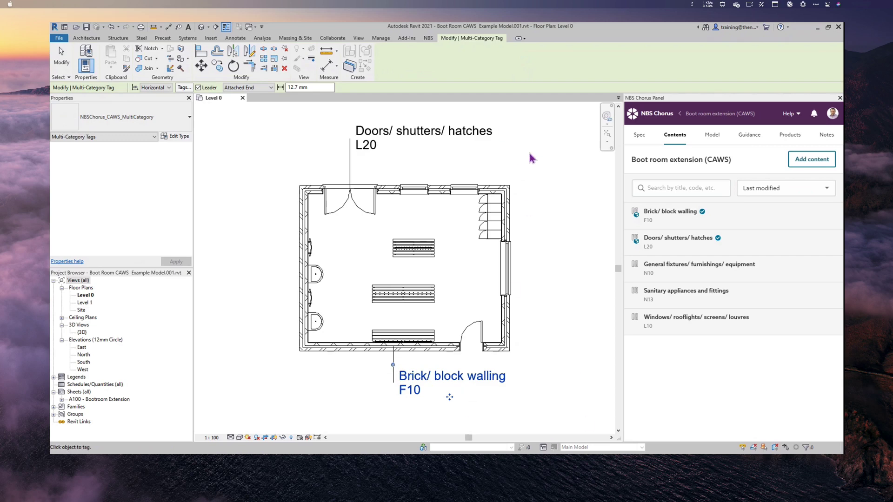
click(239, 40)
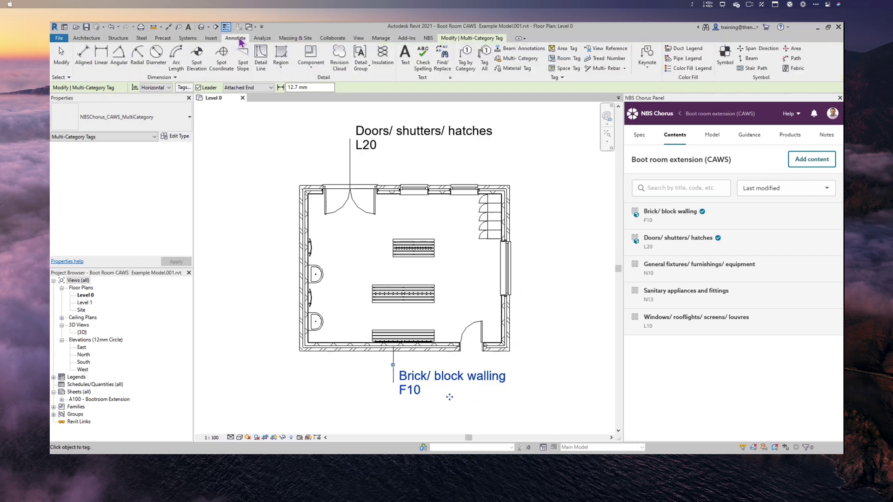
click(524, 69)
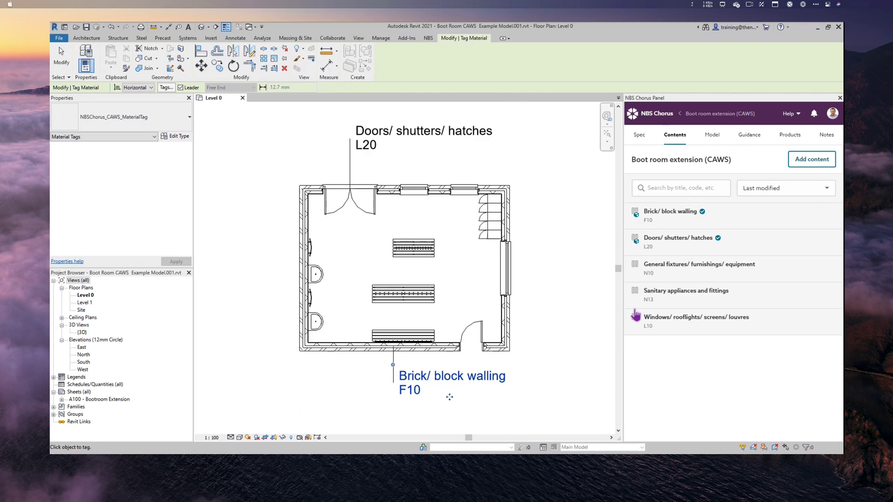
- Tag the right wall's outer layer Clay facing brickwork F10/110 and inner layer Concrete common brickwork F10/345
scroll(556, 311, up, 5)
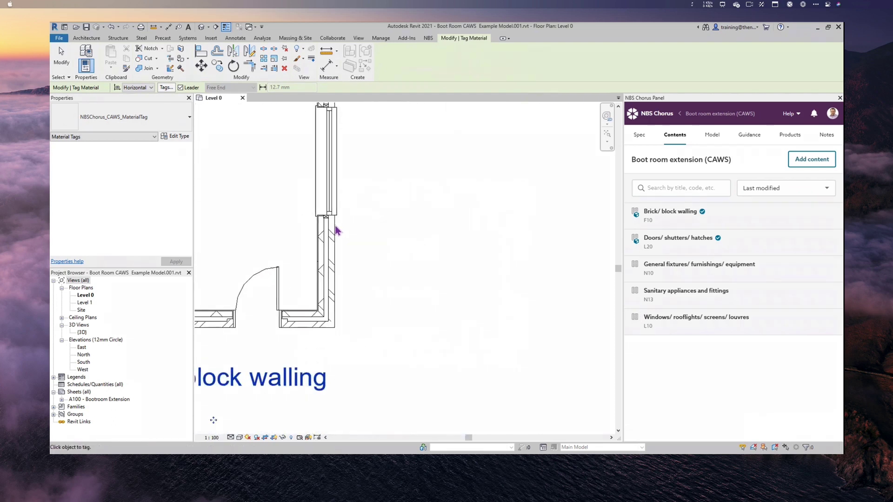
click(343, 231)
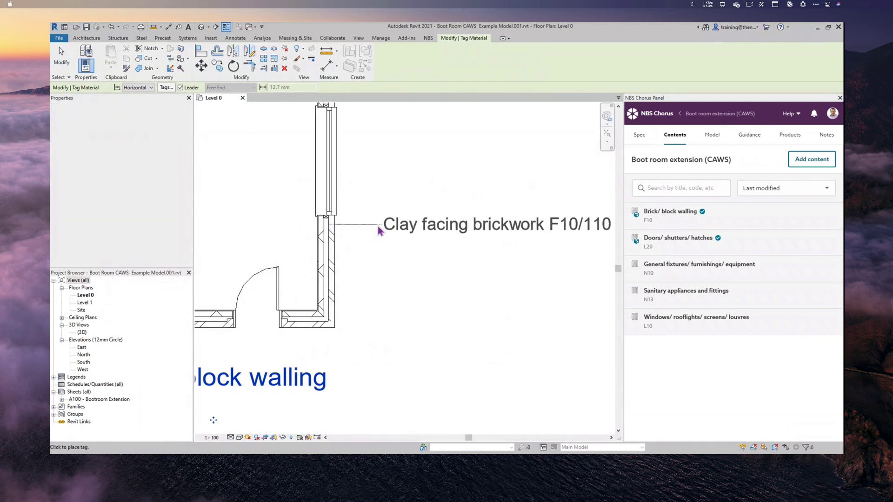
click(377, 227)
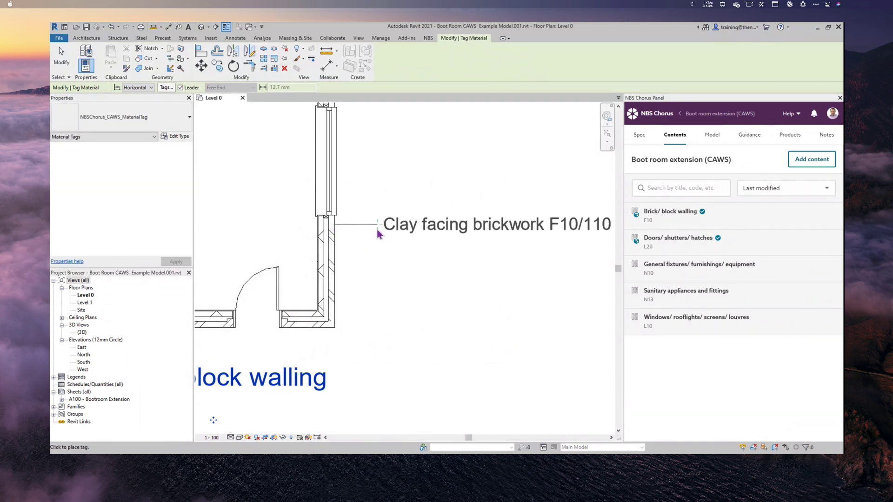
click(378, 228)
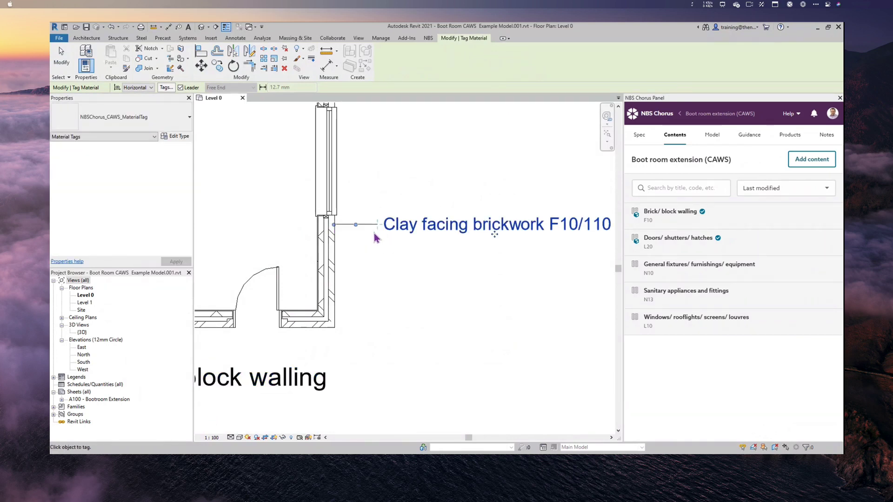
click(324, 255)
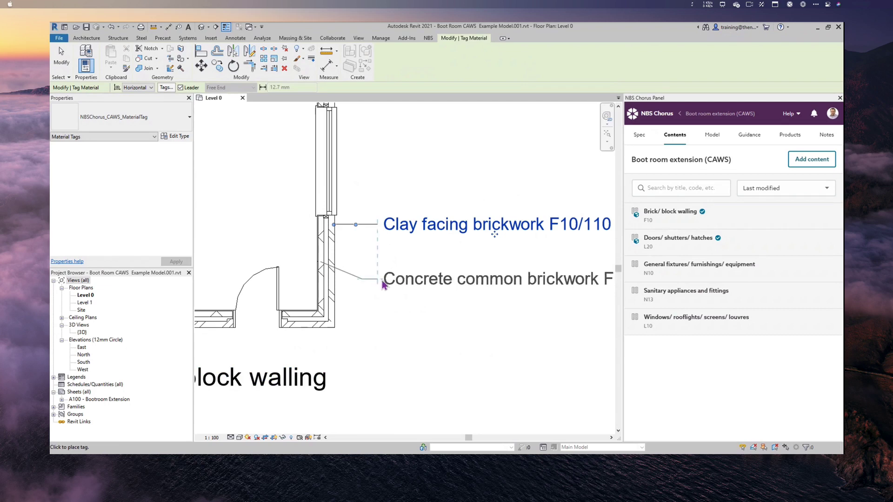
click(385, 283)
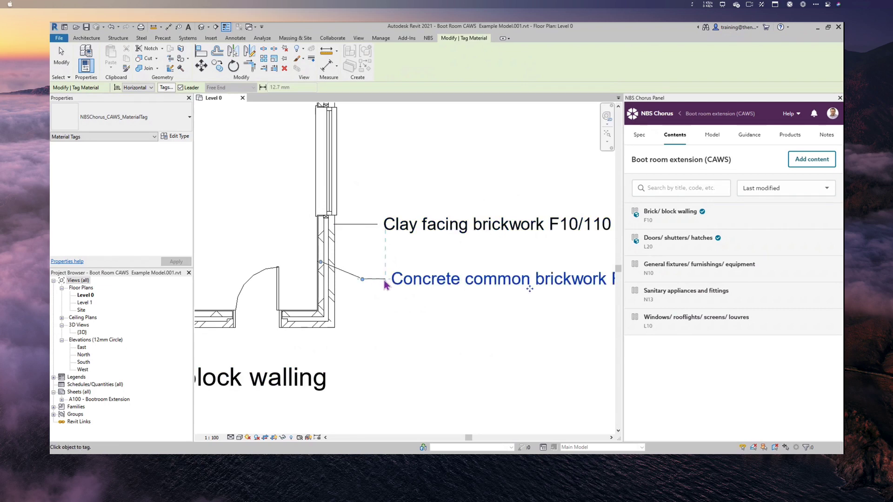
scroll(419, 311, down, 4)
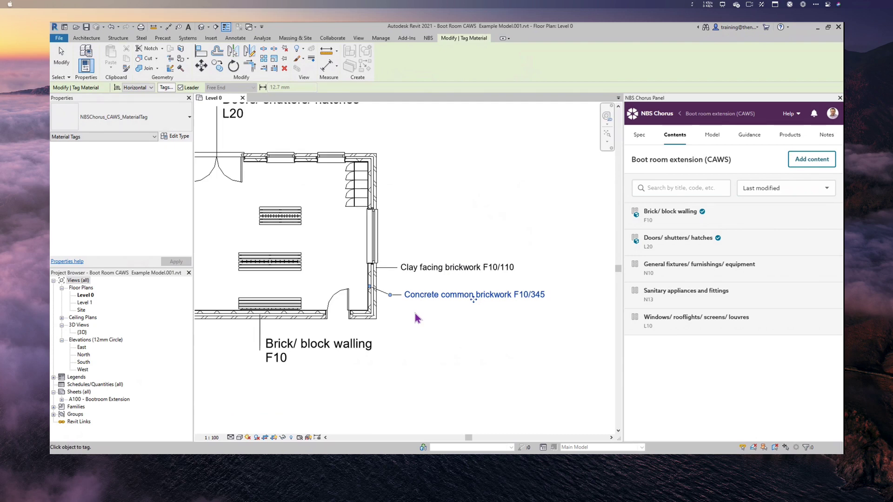
key(Escape)
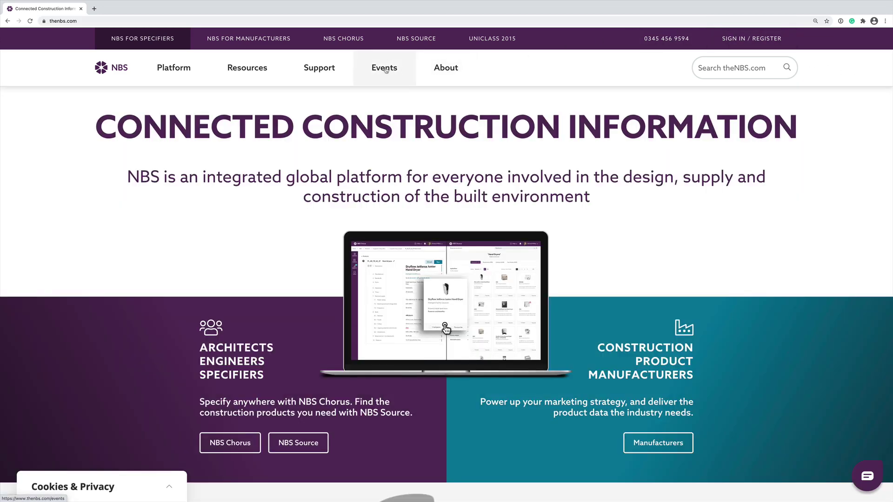
- Go from the NBS Events listing to the CLS2021 Construction Leaders' Summit page and browse its key topics
click(384, 69)
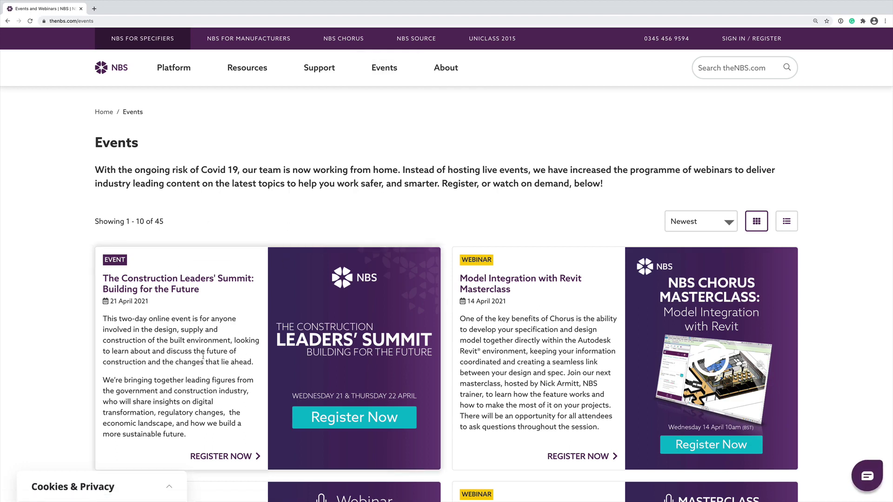
click(220, 457)
scroll(423, 443, down, 3)
scroll(424, 443, down, 4)
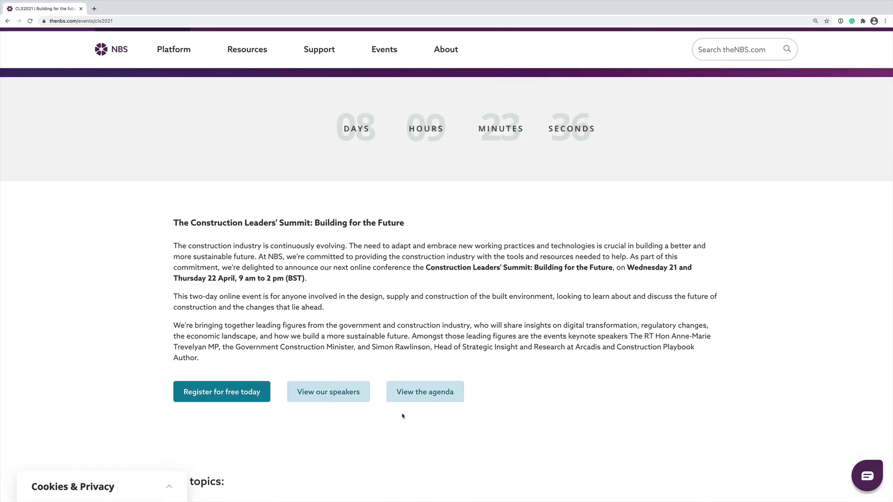
scroll(426, 439, down, 3)
scroll(431, 431, down, 5)
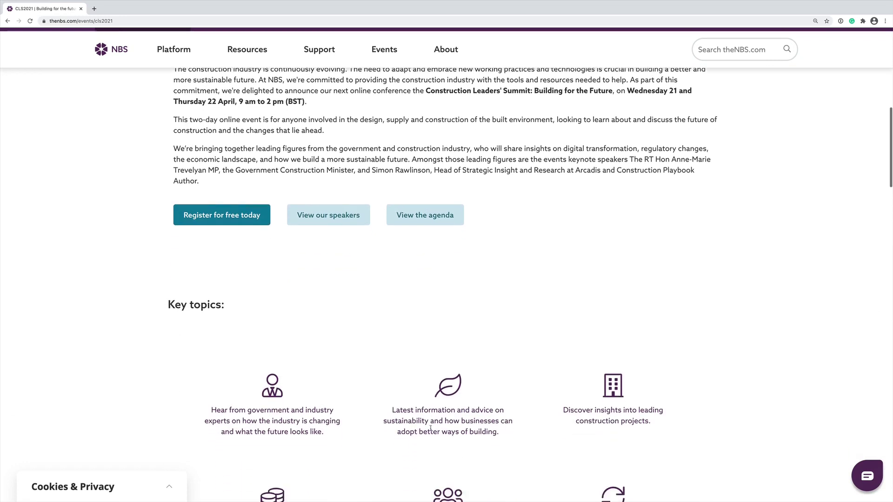
scroll(431, 429, up, 1)
scroll(430, 431, up, 1)
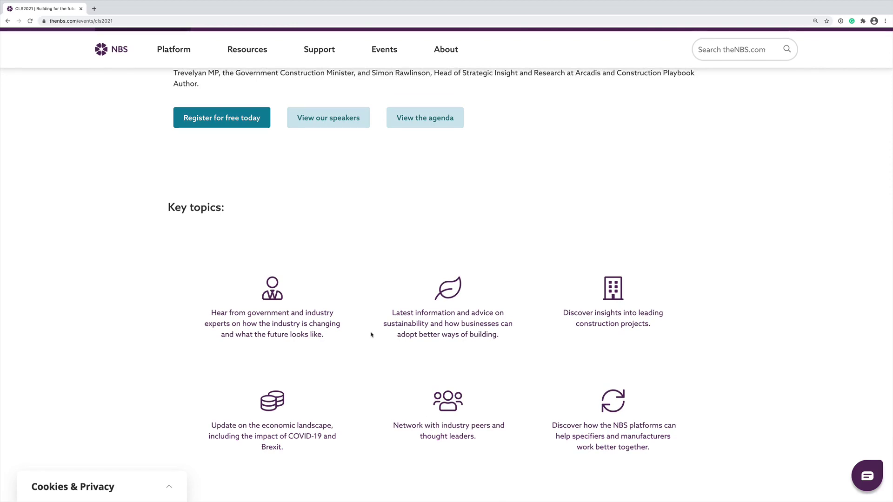
scroll(372, 335, up, 2)
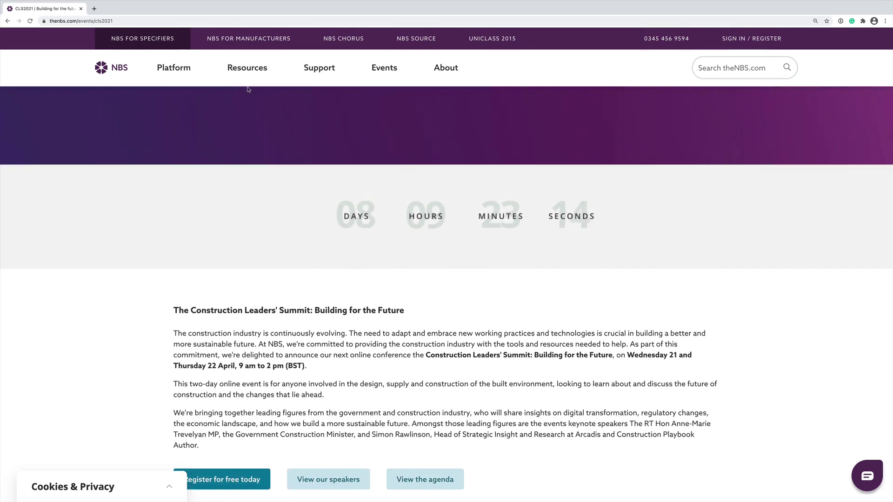
- Open Digital Construction Conversations from the Resources menu and scroll to episodes #000 to #002
mouse_move(247, 73)
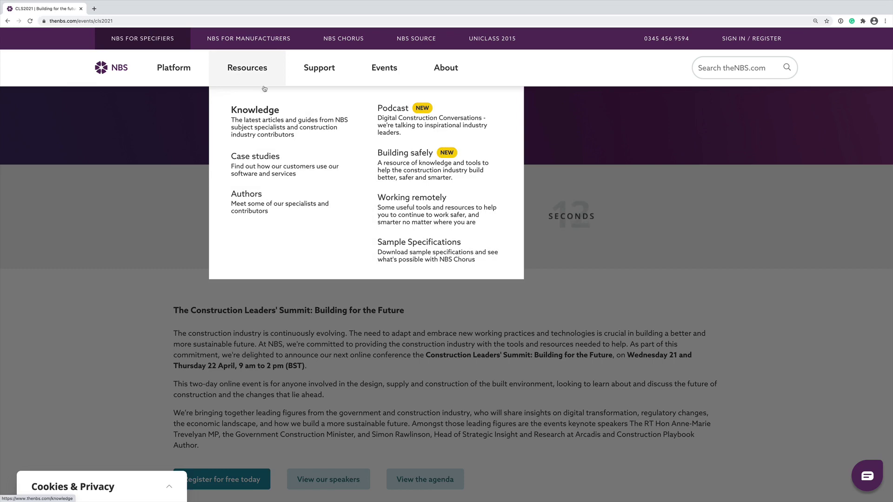
click(418, 132)
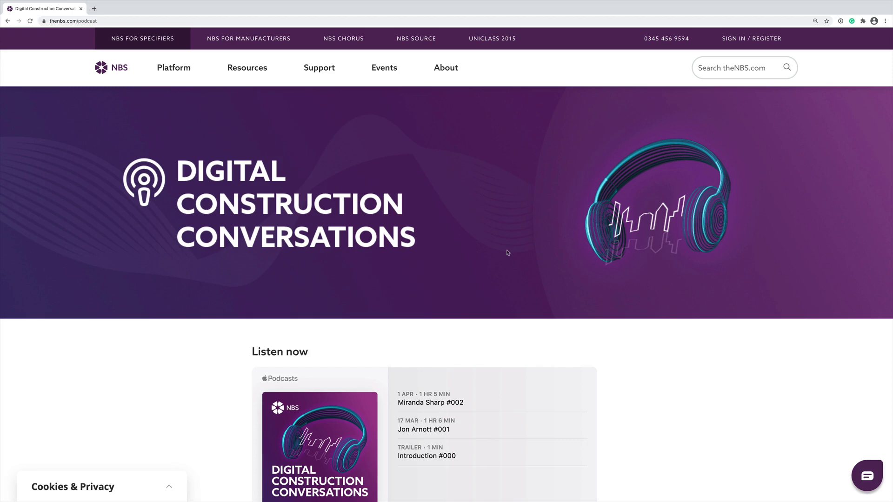
scroll(540, 330, down, 5)
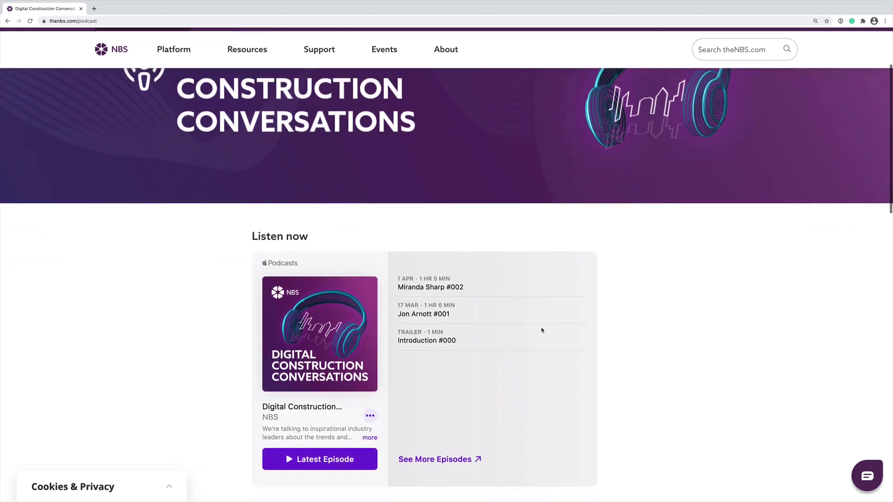